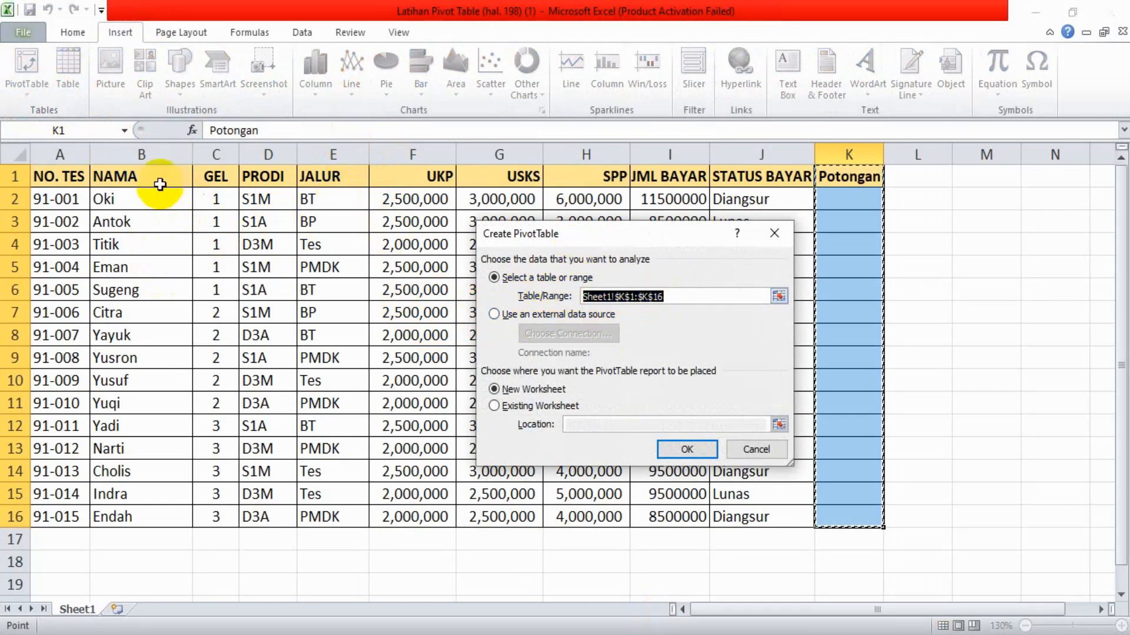
Create a pivot table on a new worksheet from the range A1:K16 of Sheet1
key("BackSpace")
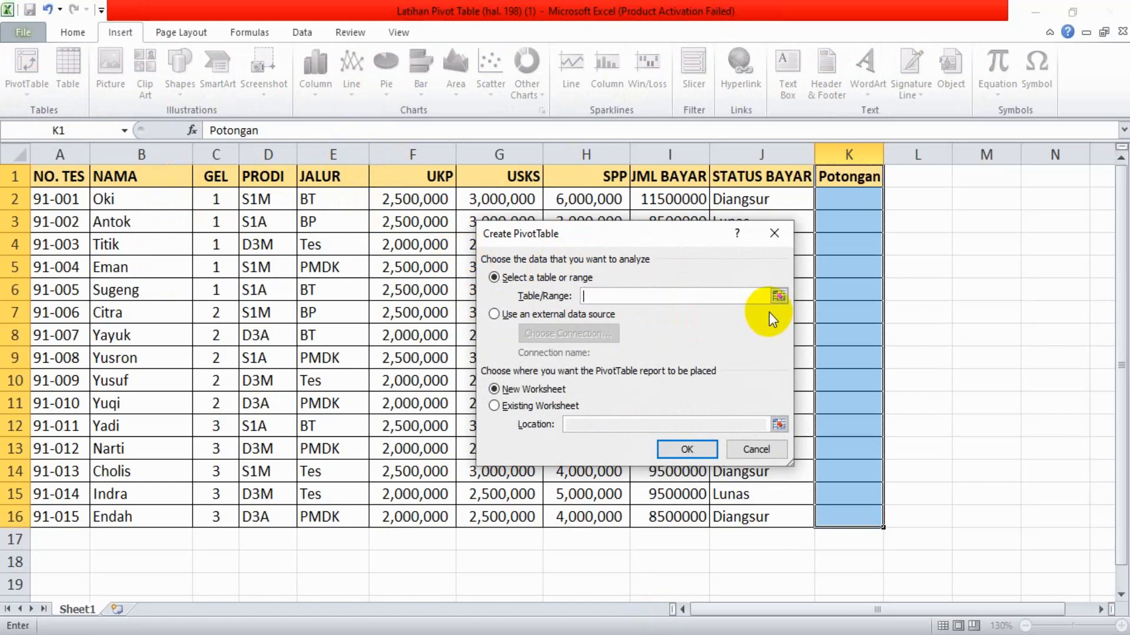
left_click_drag(56, 179, 843, 516)
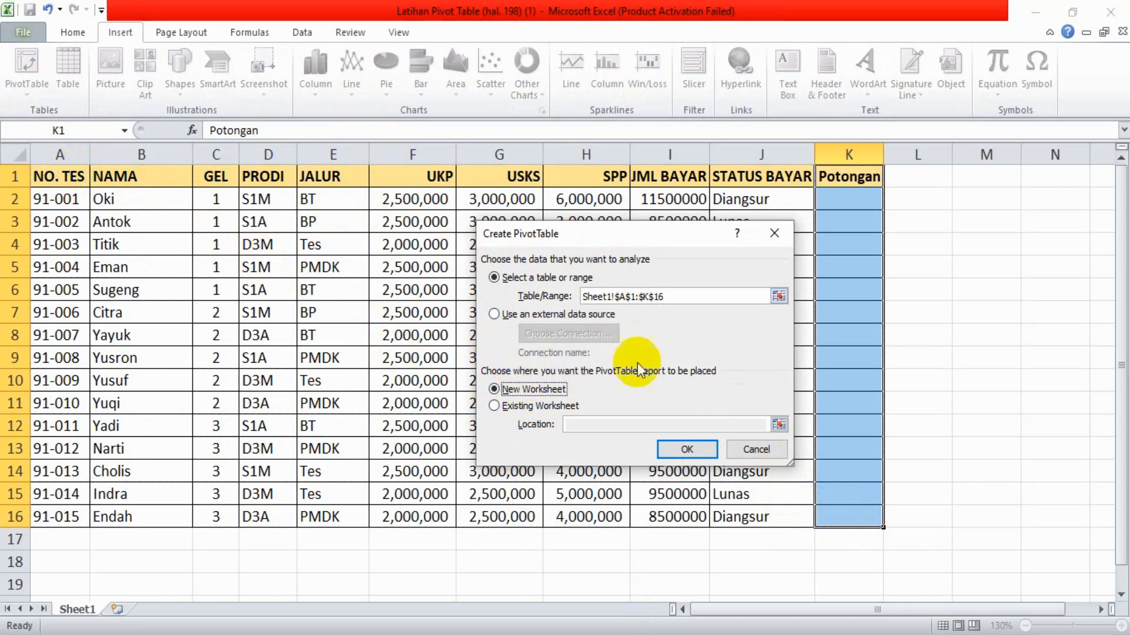
left_click(705, 454)
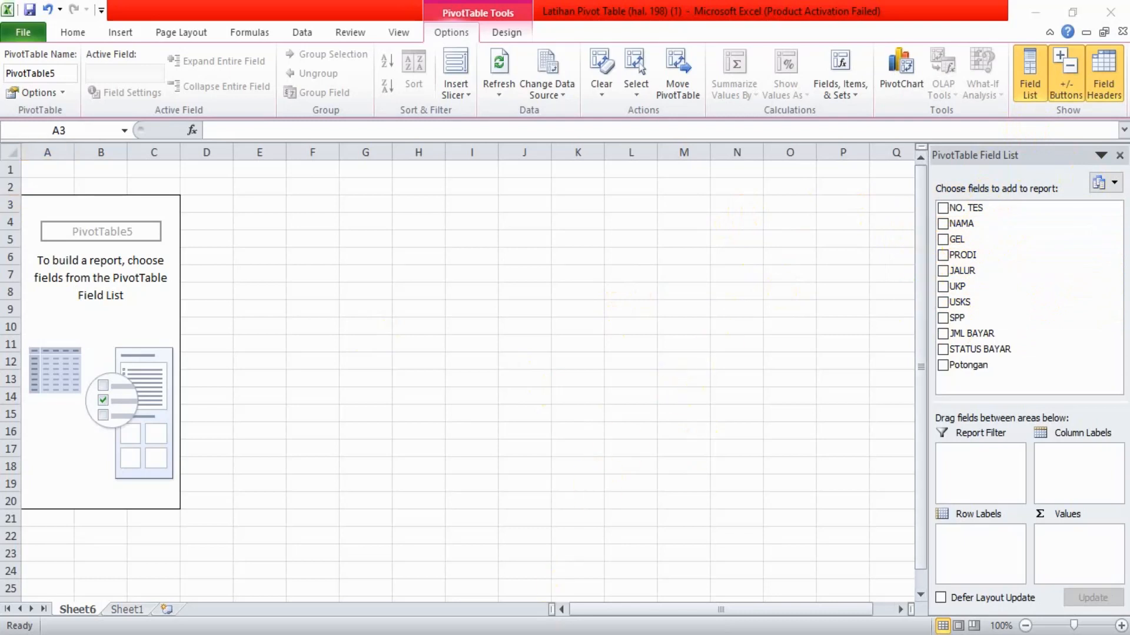
Switch to Adobe Reader, read the Pivot Table section's instructions on placing fields in Microsoft Excel.pdf, and return to Excel
key("alt+Tab")
scroll(968, 355, "down", 10)
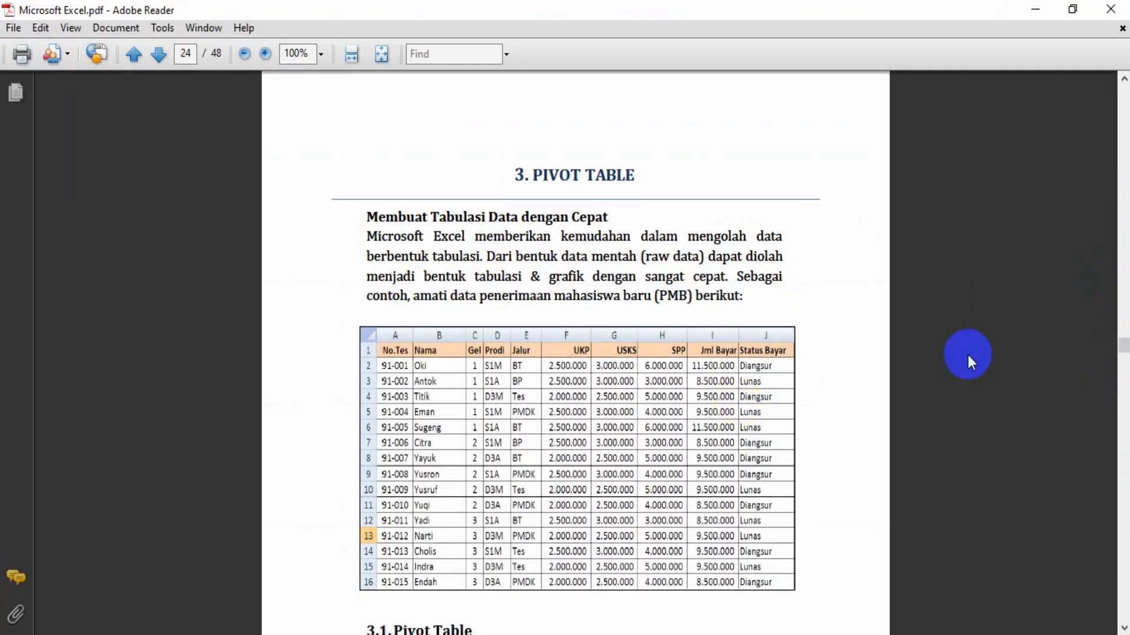
scroll(967, 354, "down", 10)
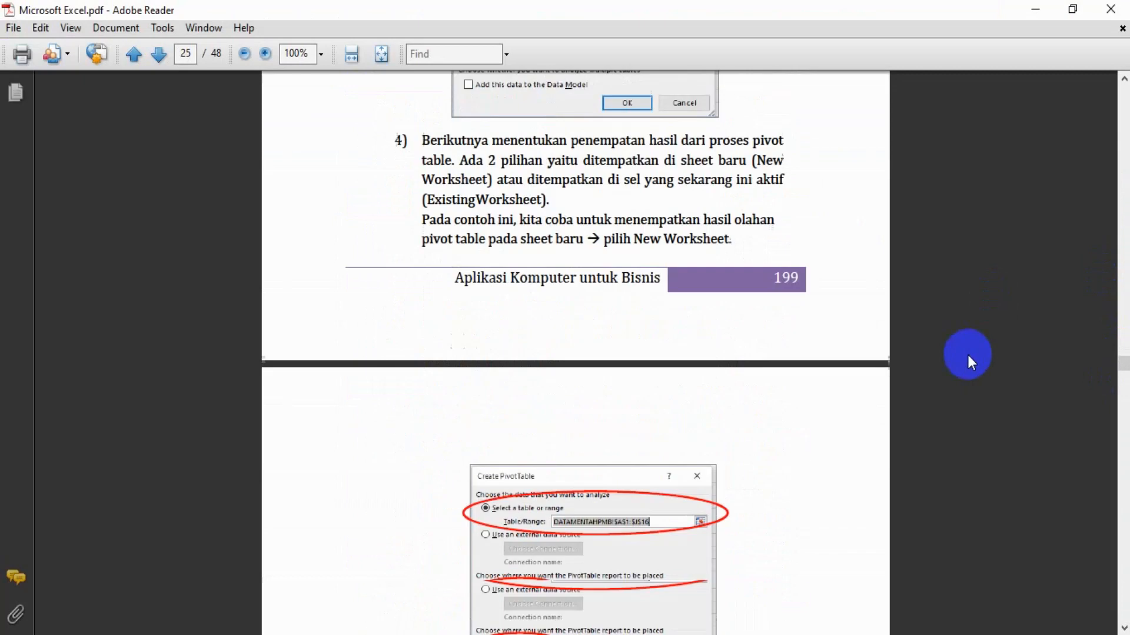
scroll(967, 355, "down", 8)
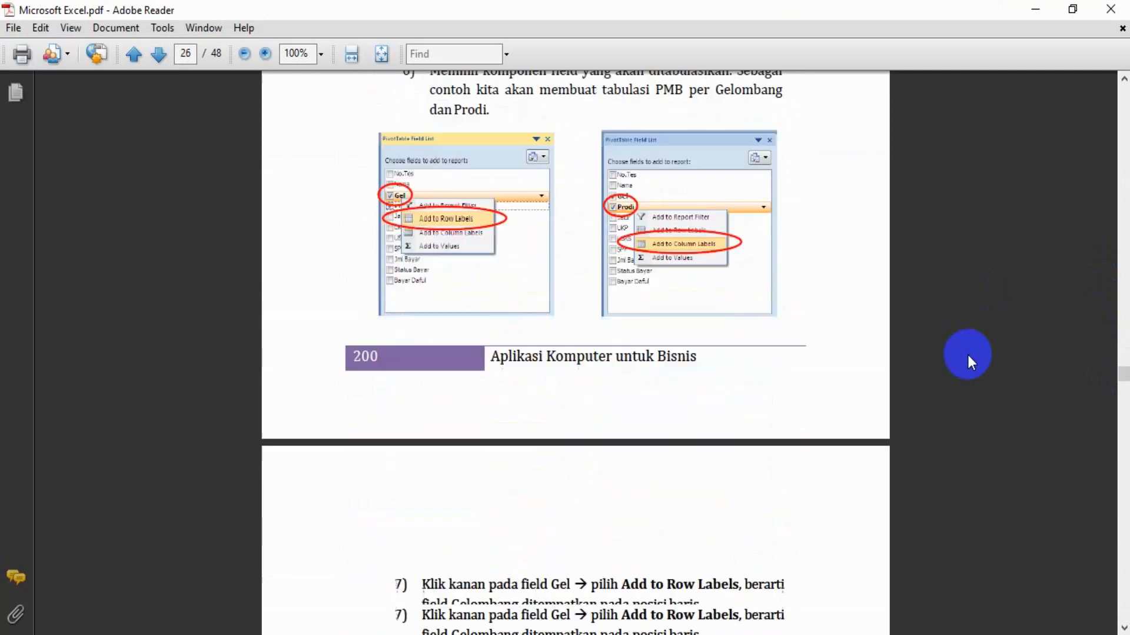
scroll(967, 354, "down", 2)
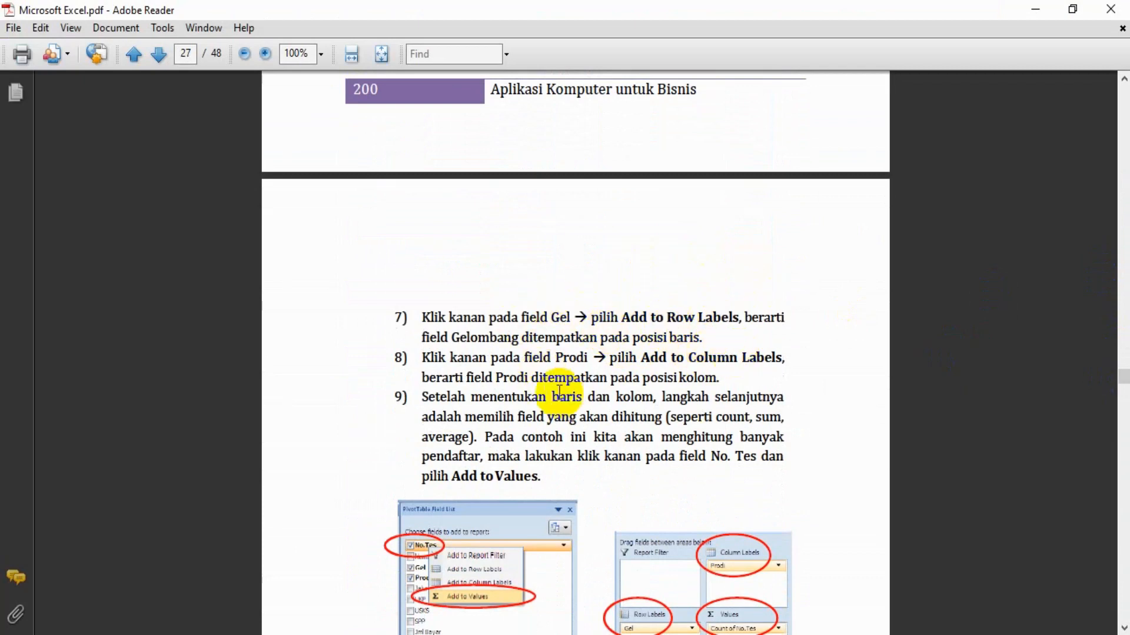
key("alt+Tab")
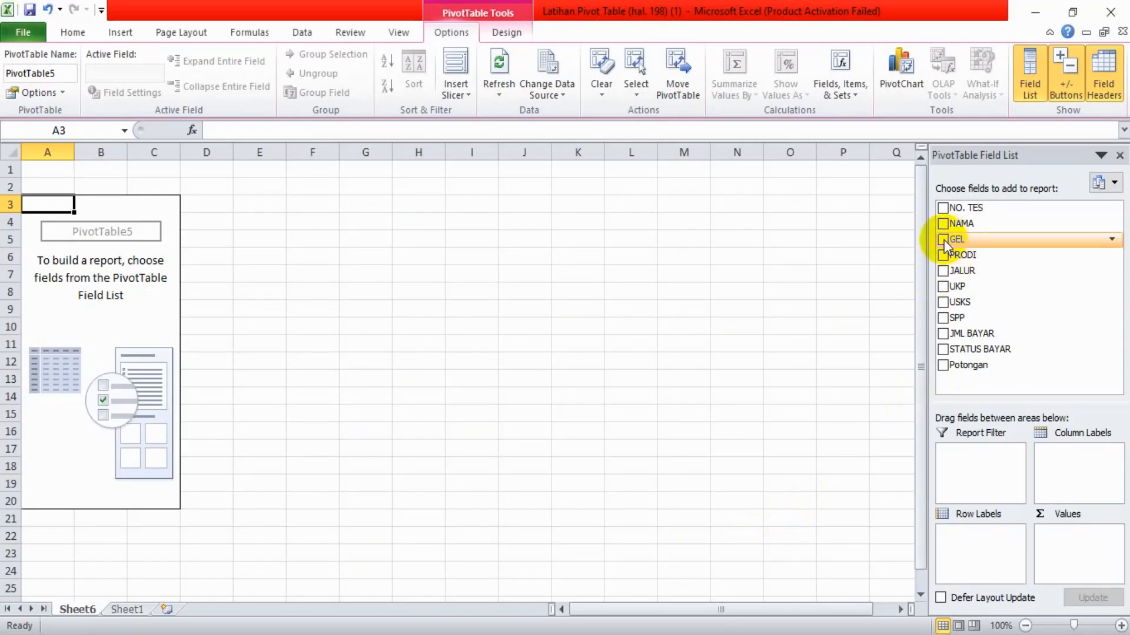
key("alt+Tab")
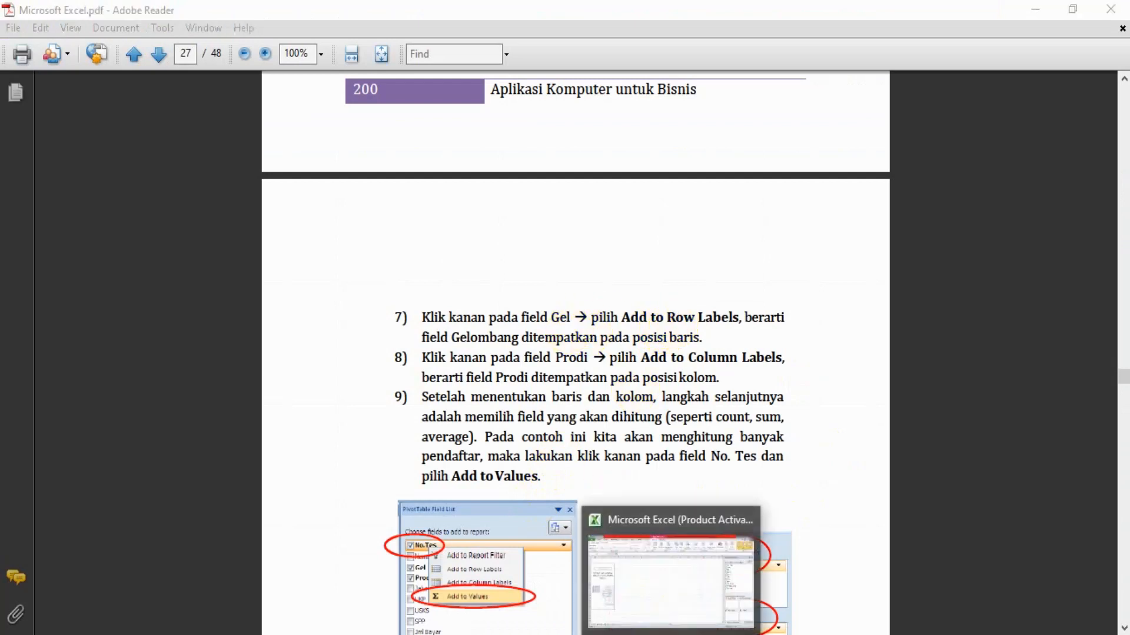
left_click(671, 634)
Lay out the pivot table with GEL as row labels, PRODI as column labels and the count of NO. TES as values
left_click(943, 240)
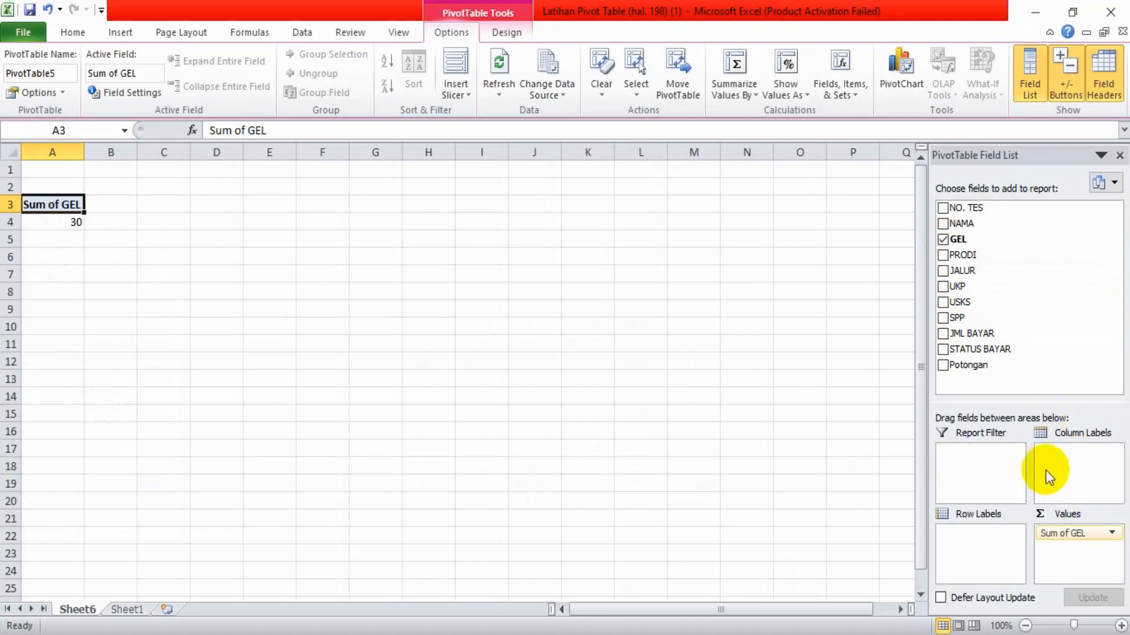
left_click_drag(1055, 540, 966, 539)
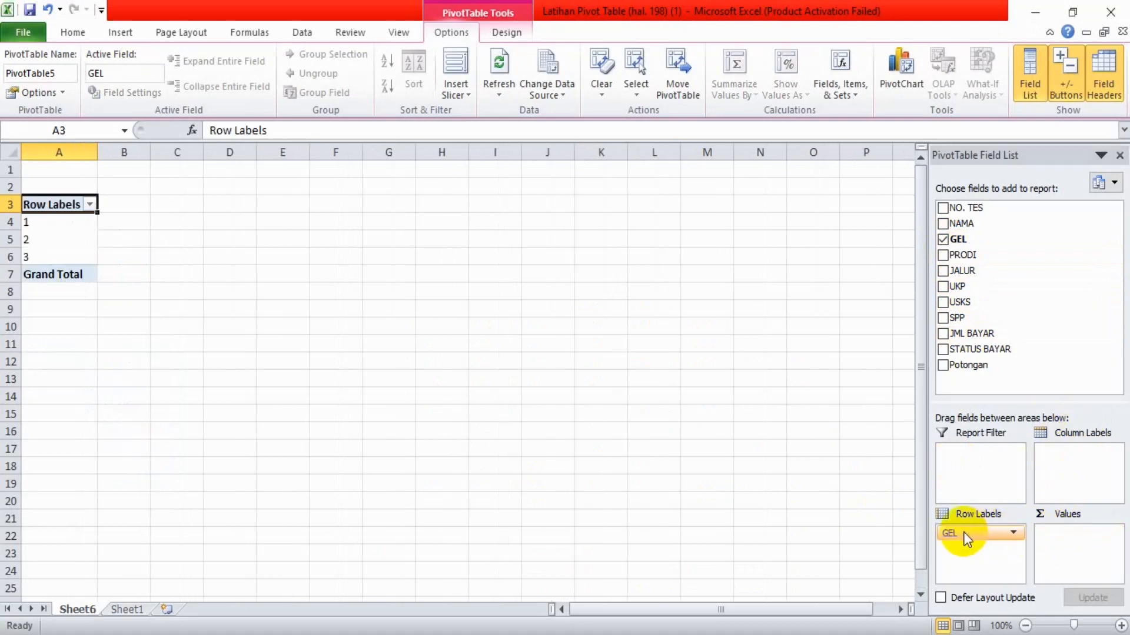
left_click(944, 255)
left_click_drag(994, 257, 1072, 463)
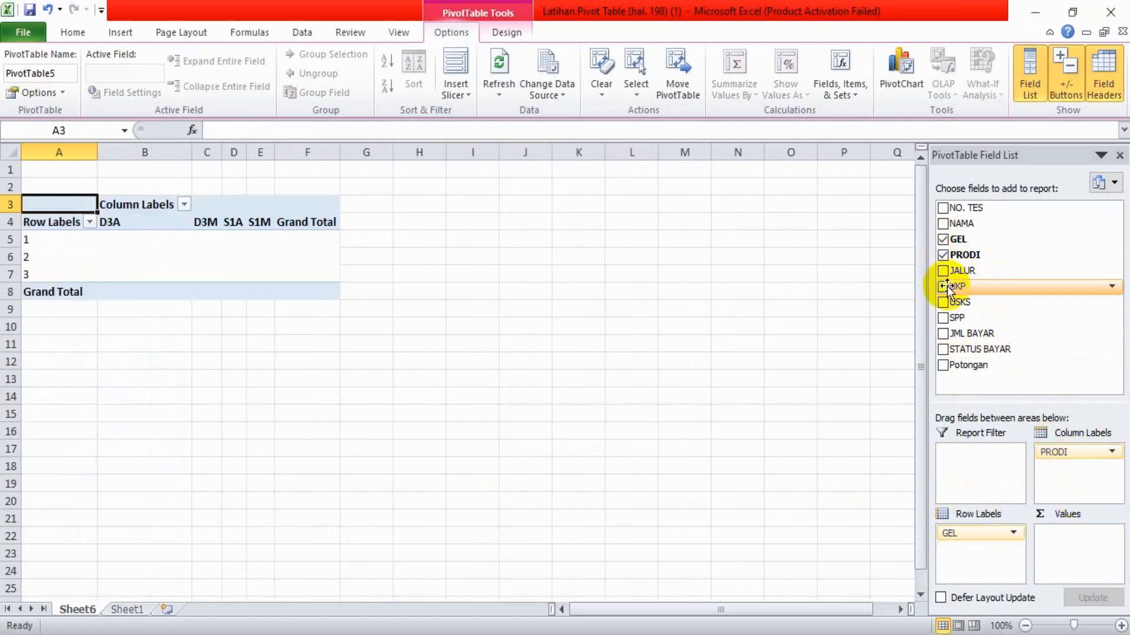
left_click(943, 209)
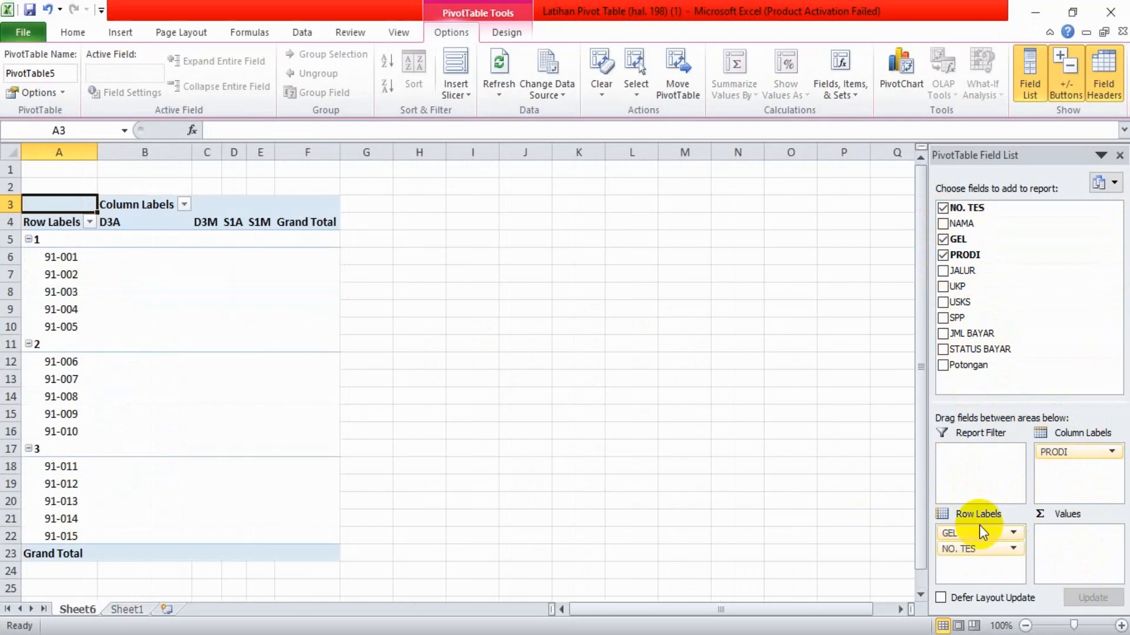
left_click_drag(968, 553, 1061, 533)
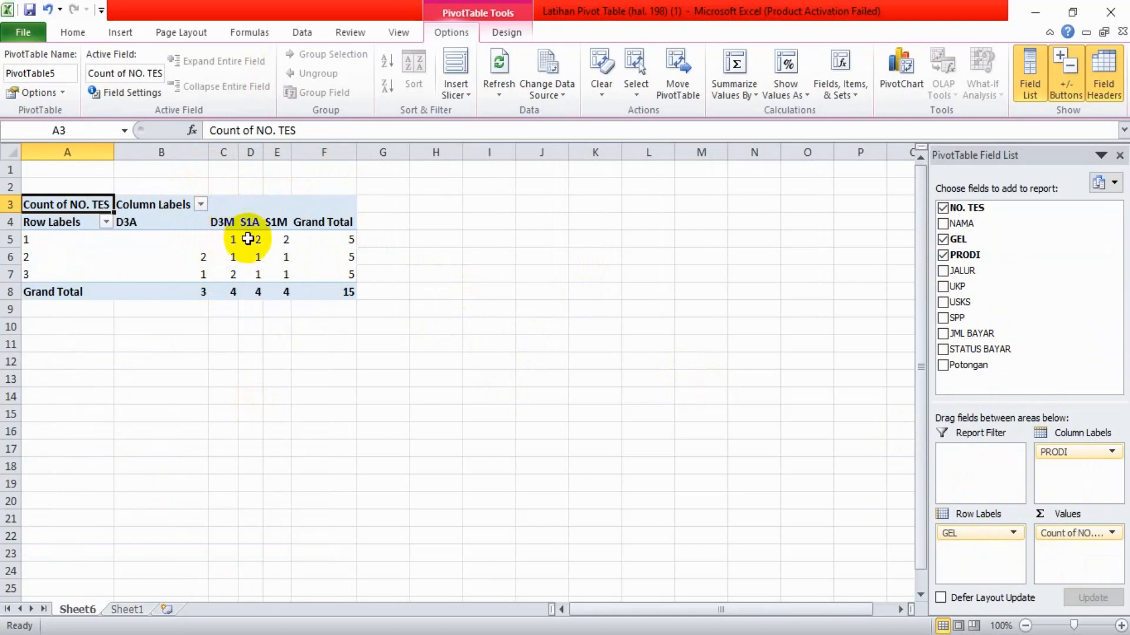
mouse_move(281, 235)
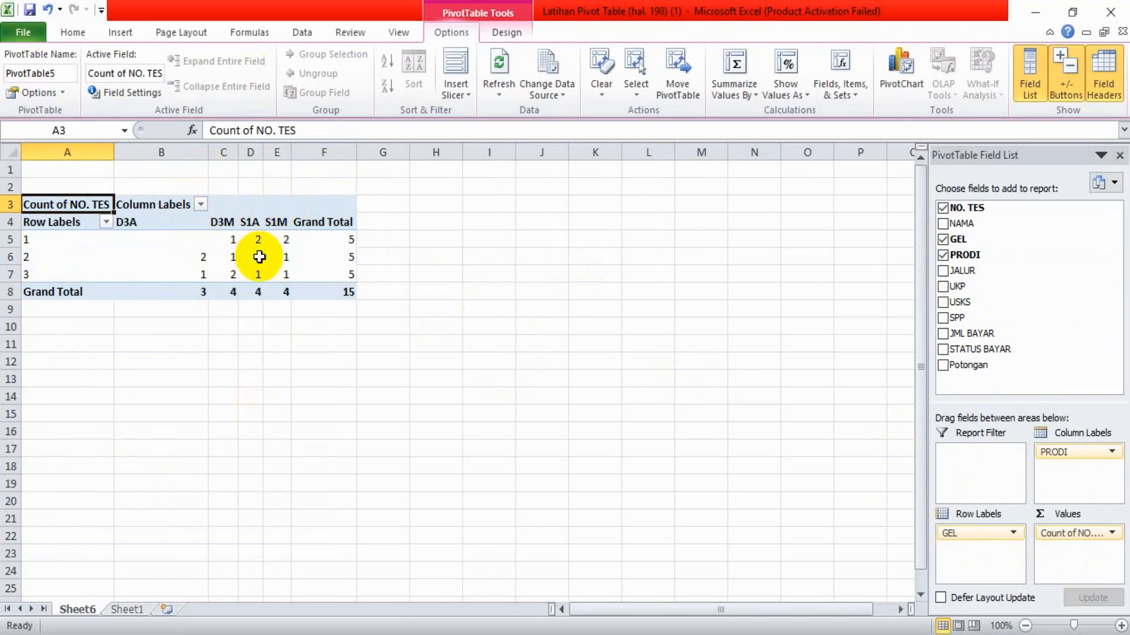
mouse_move(260, 257)
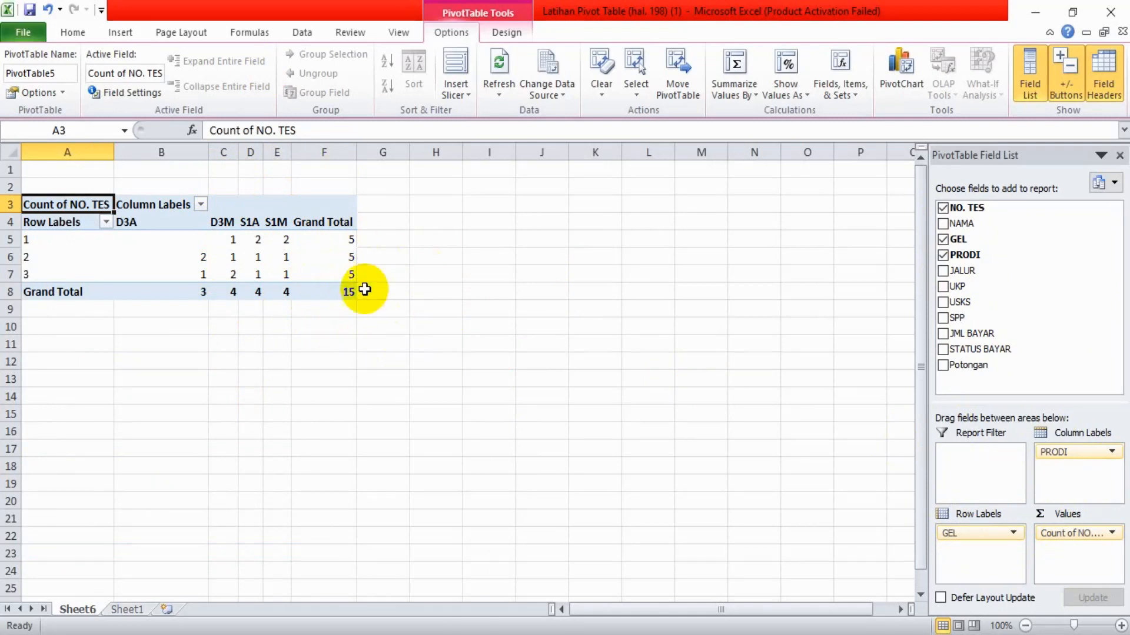
Create a PivotTable with PivotChart on a new worksheet from the range A1:K16 of Sheet1
left_click(129, 612)
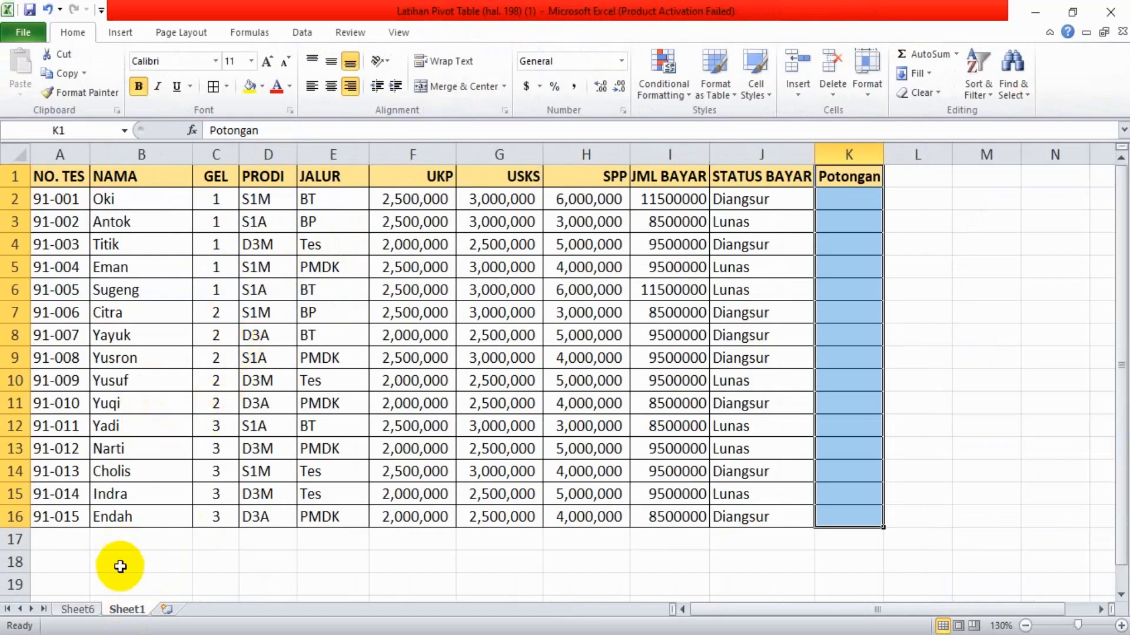
left_click(83, 612)
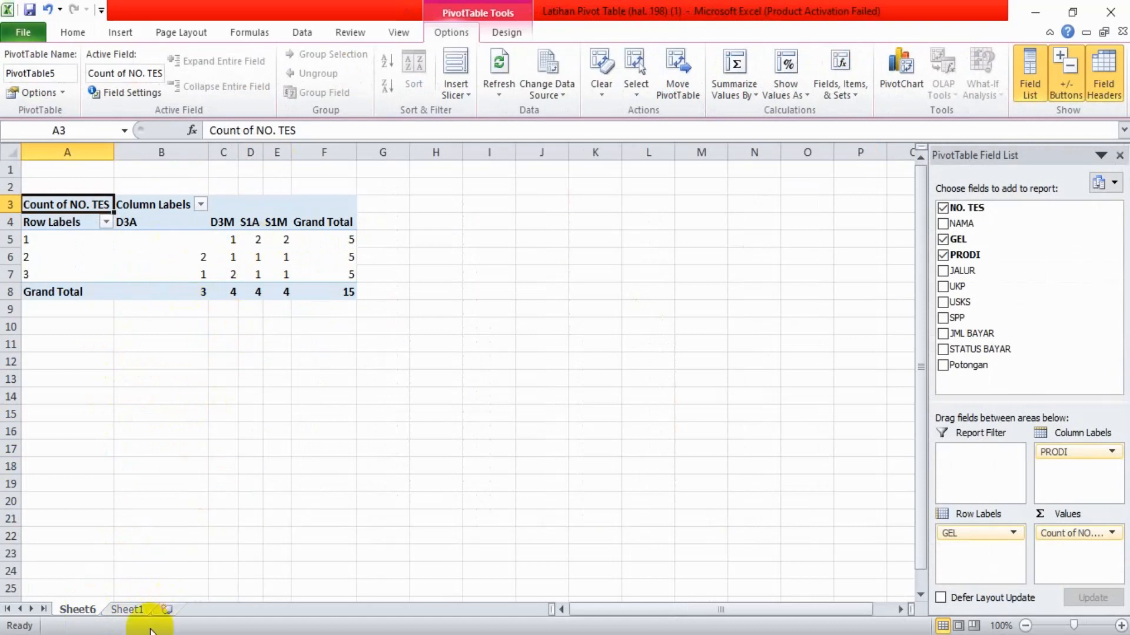
left_click(130, 611)
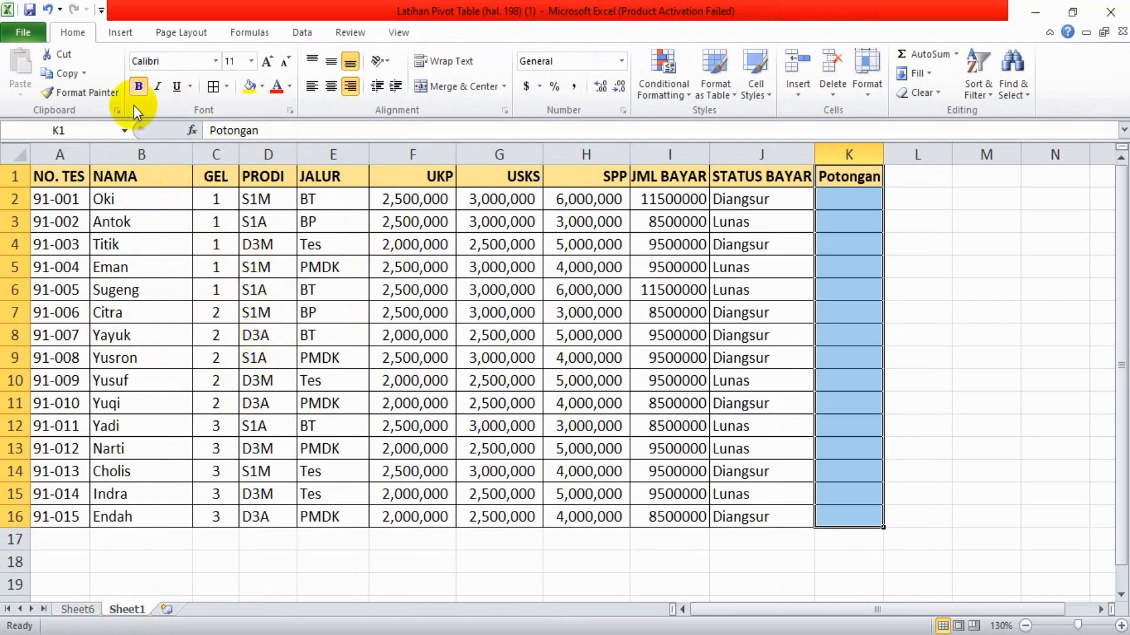
left_click(119, 33)
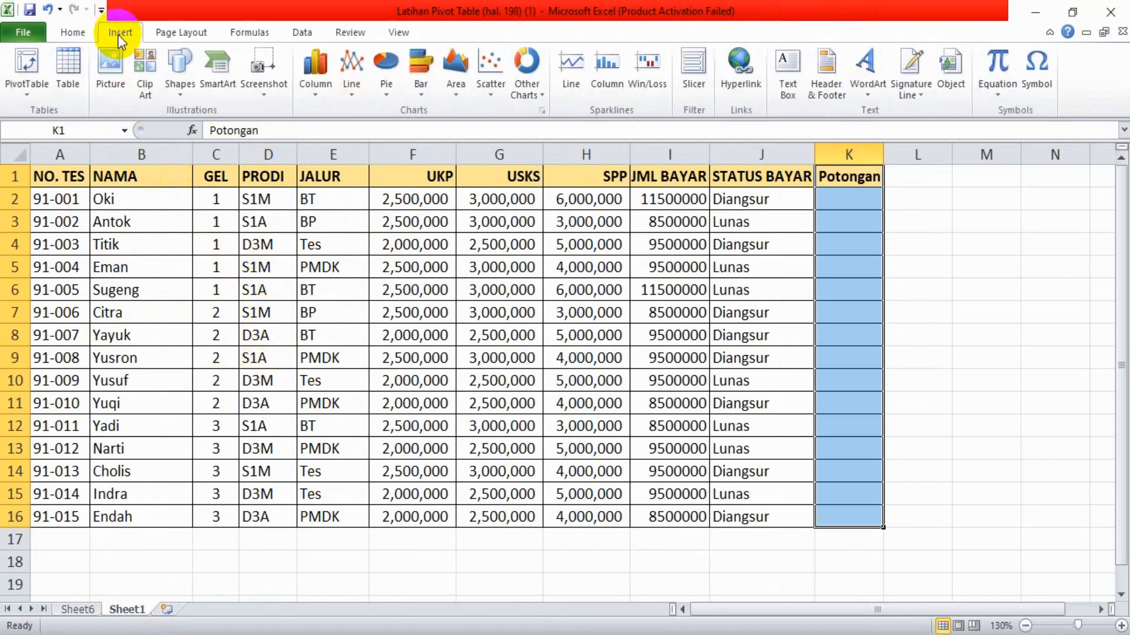
left_click(33, 95)
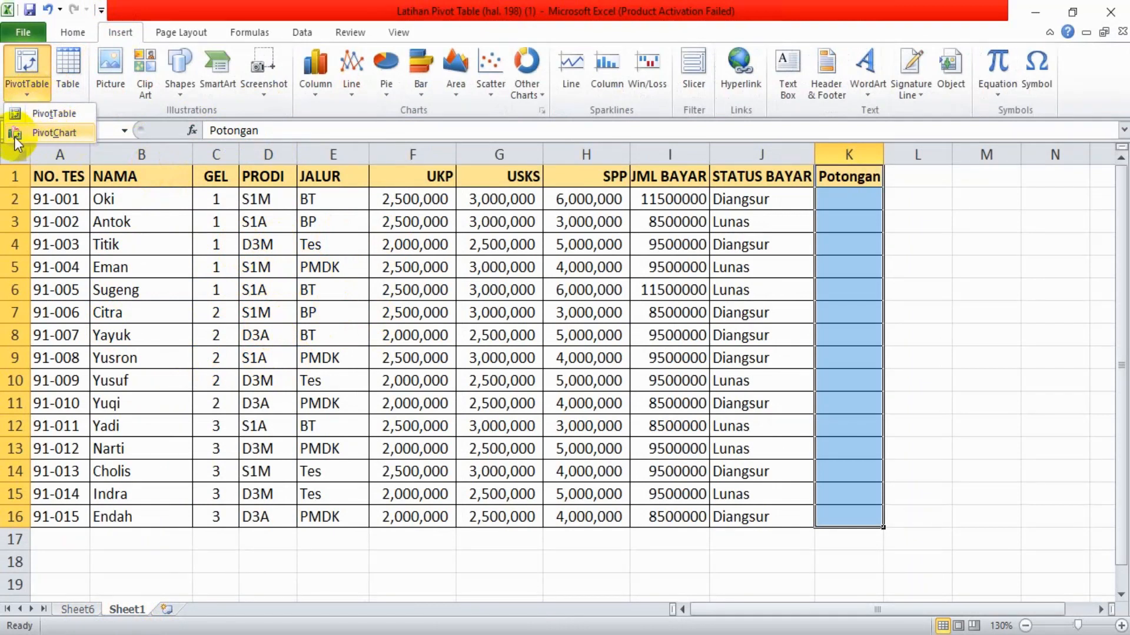
left_click(53, 134)
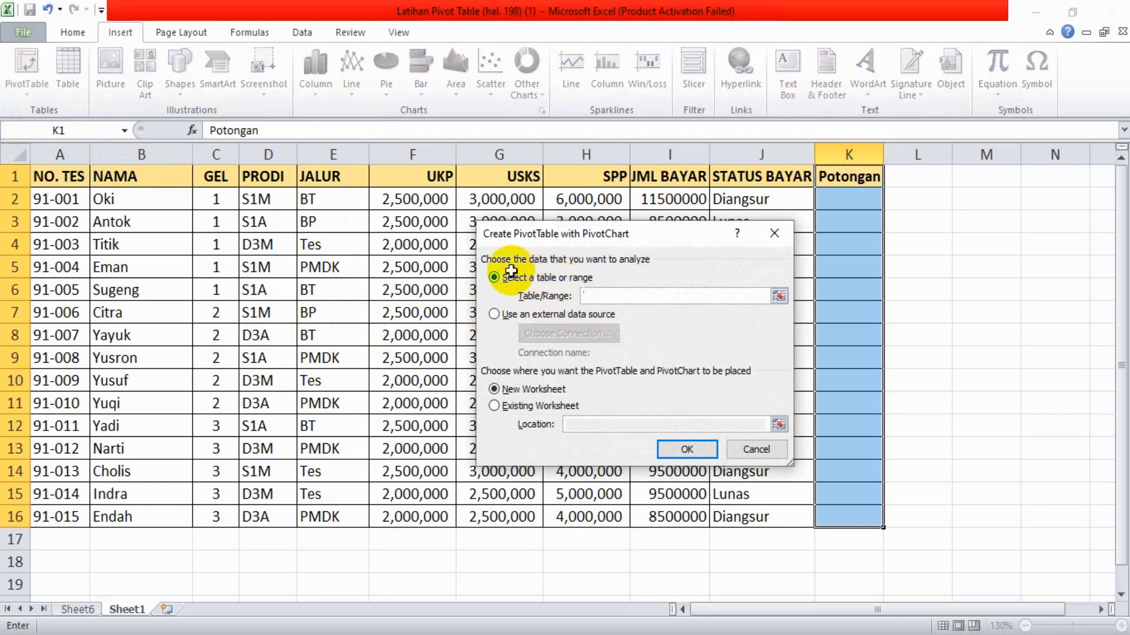
left_click_drag(43, 179, 848, 514)
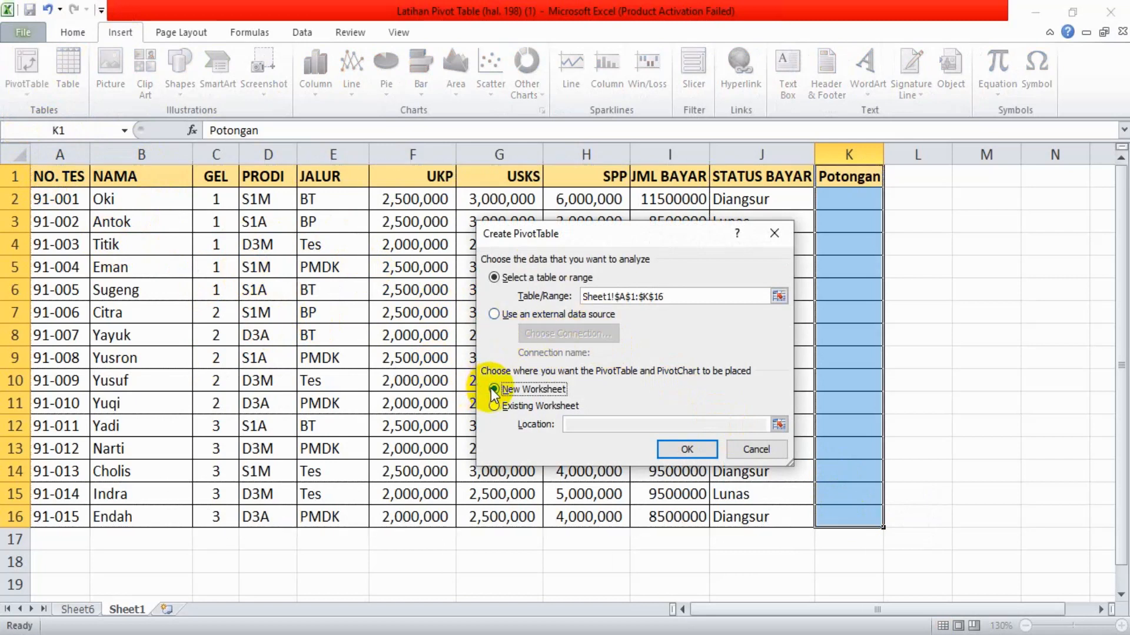
left_click(675, 451)
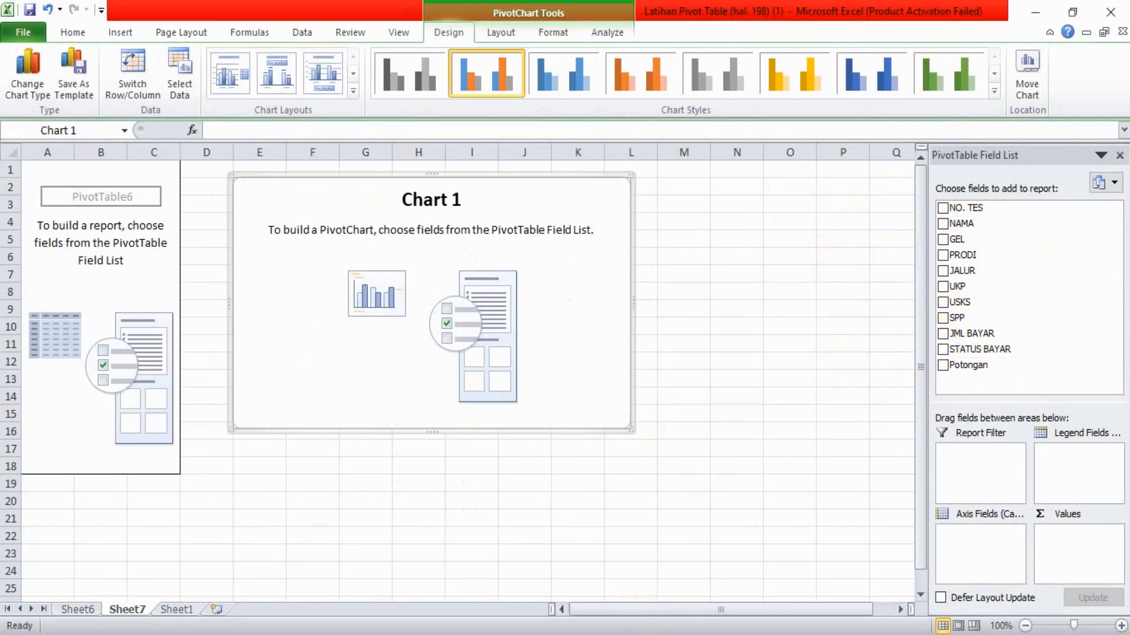
Switch to Adobe Reader, read the Pivot Chart section's instructions on axis, legend and value fields, and return to Excel
key("alt+Tab")
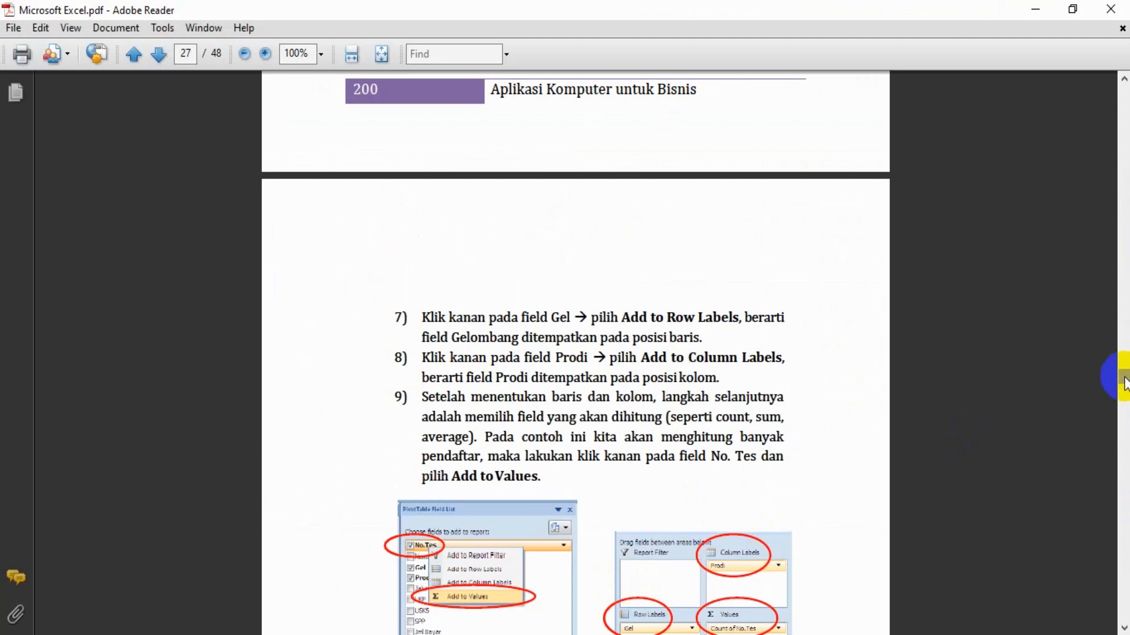
scroll(982, 436, "down", 15)
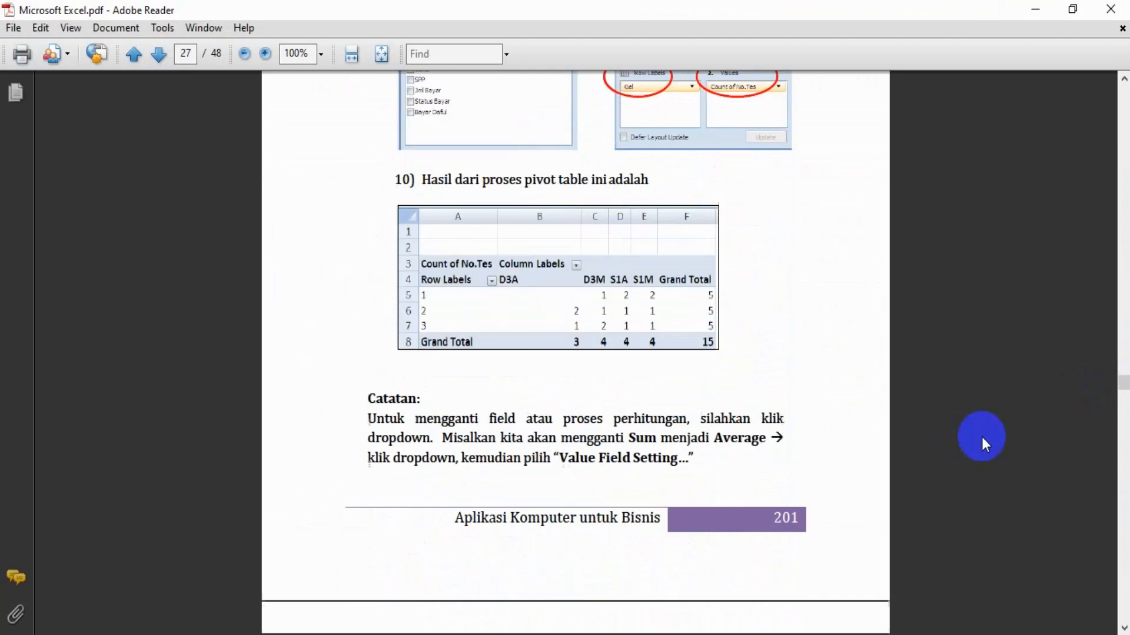
scroll(981, 437, "down", 15)
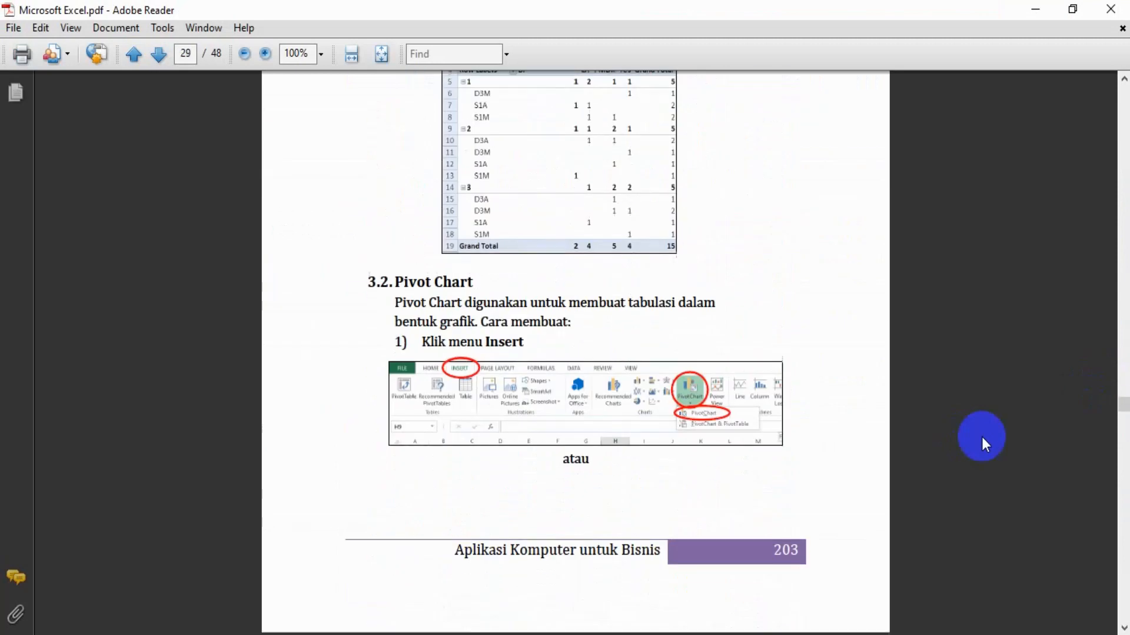
scroll(981, 437, "down", 15)
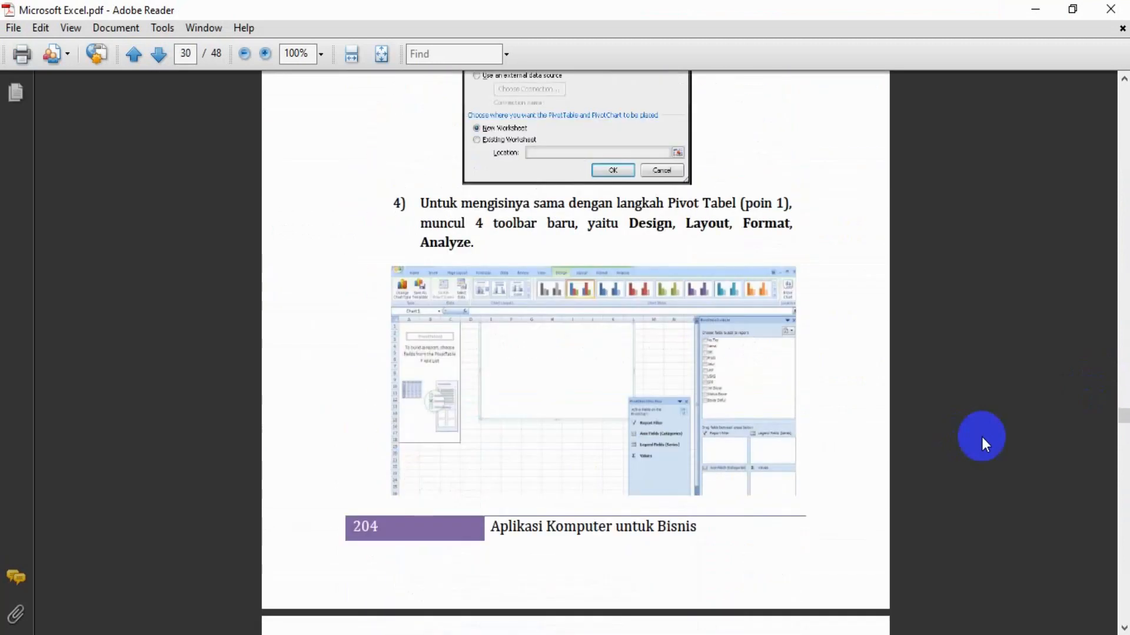
scroll(981, 436, "down", 15)
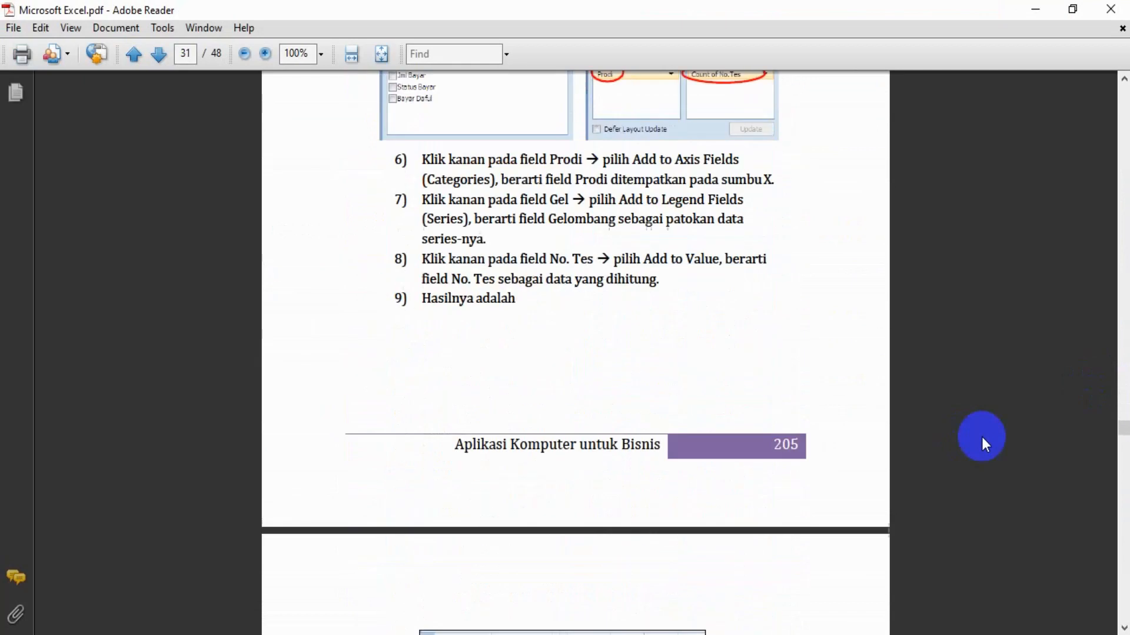
scroll(982, 437, "up", 5)
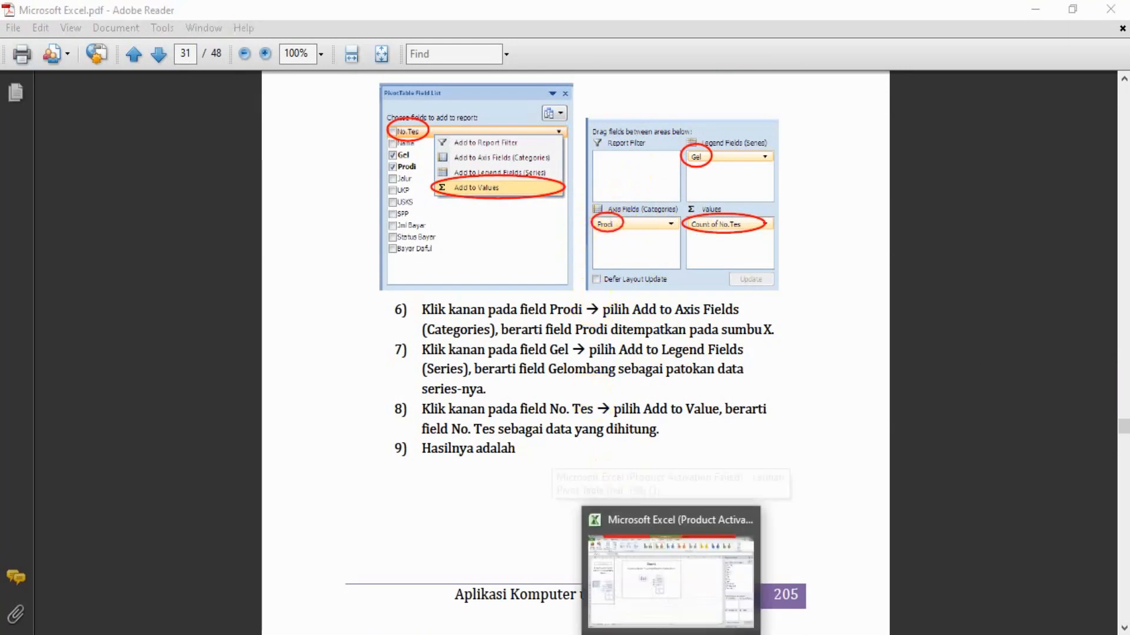
left_click(668, 568)
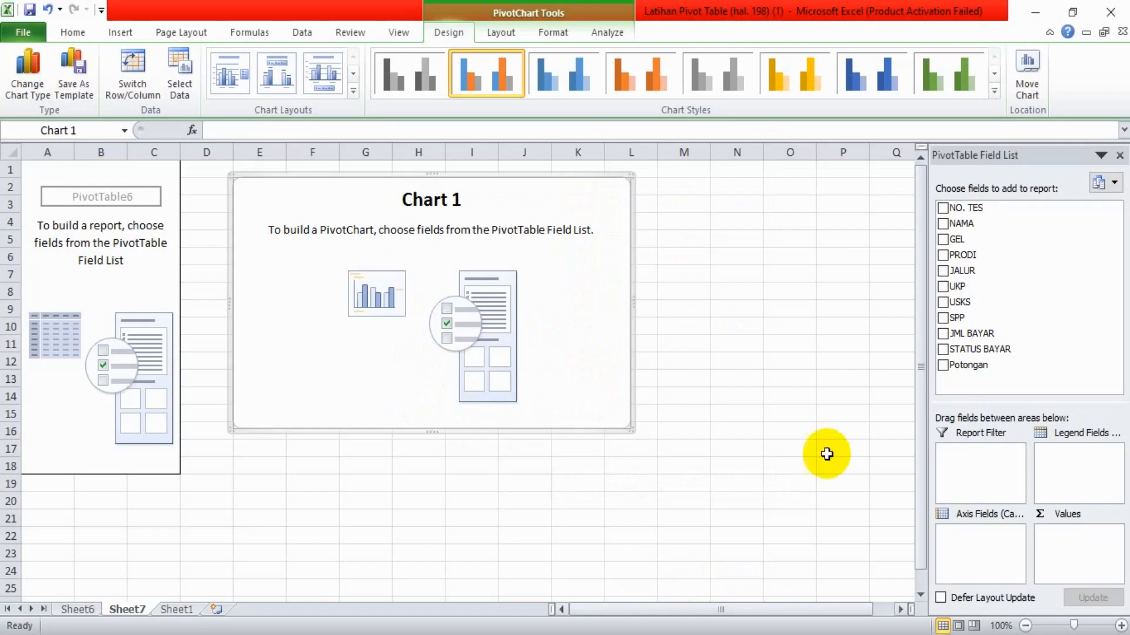
Lay out the pivot chart with PRODI as axis categories, GEL as legend series and the count of NO. TES as values
left_click(943, 255)
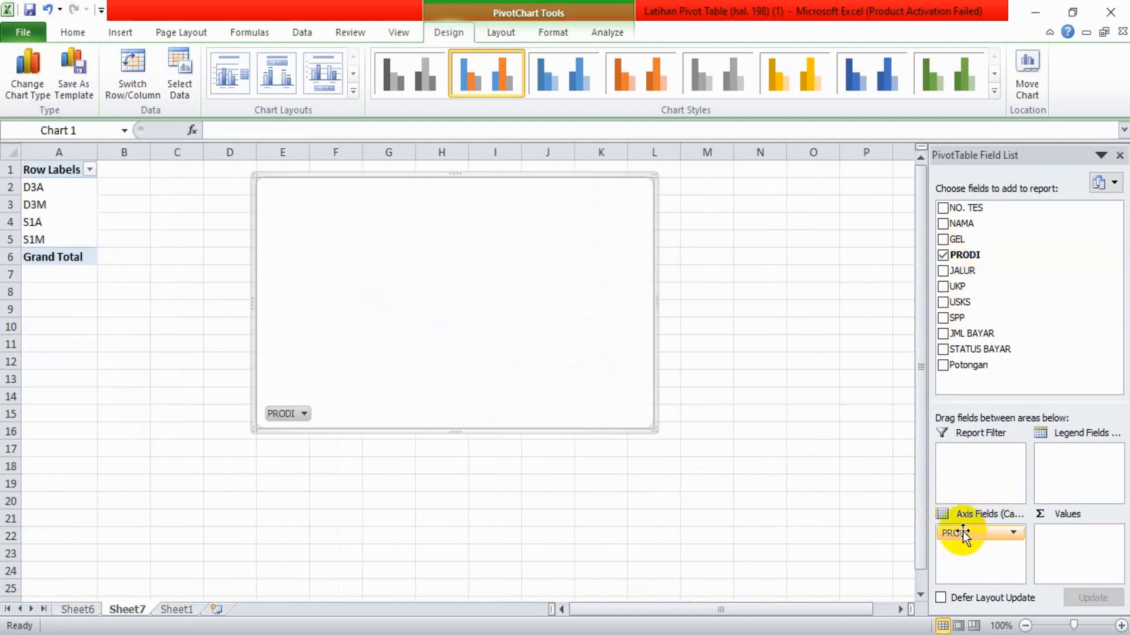
left_click(943, 239)
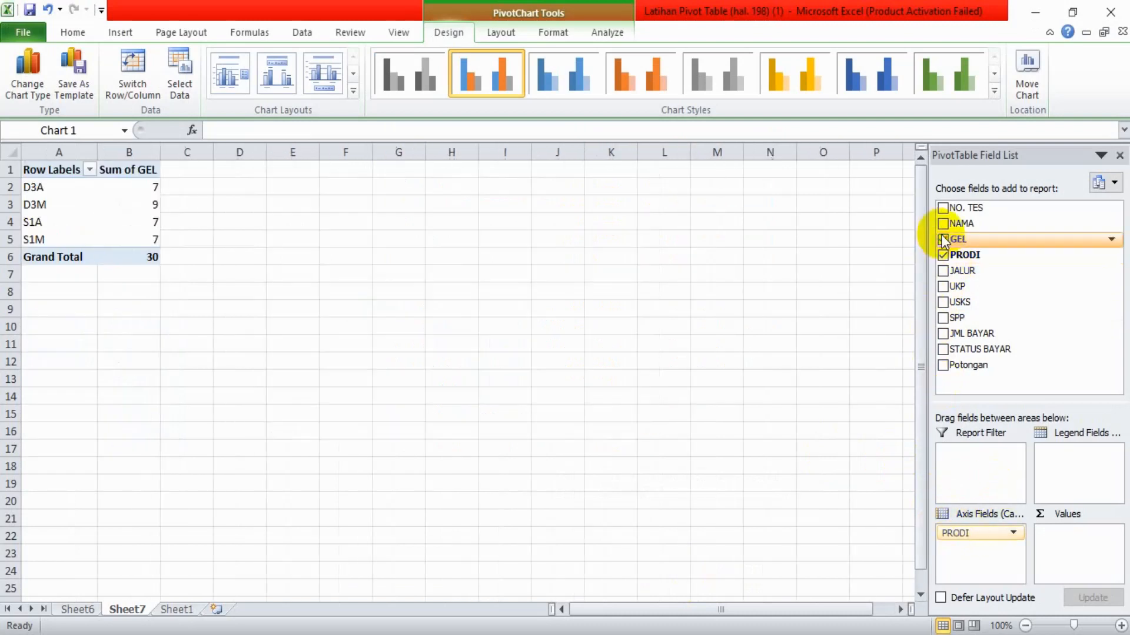
left_click_drag(1061, 533, 1050, 465)
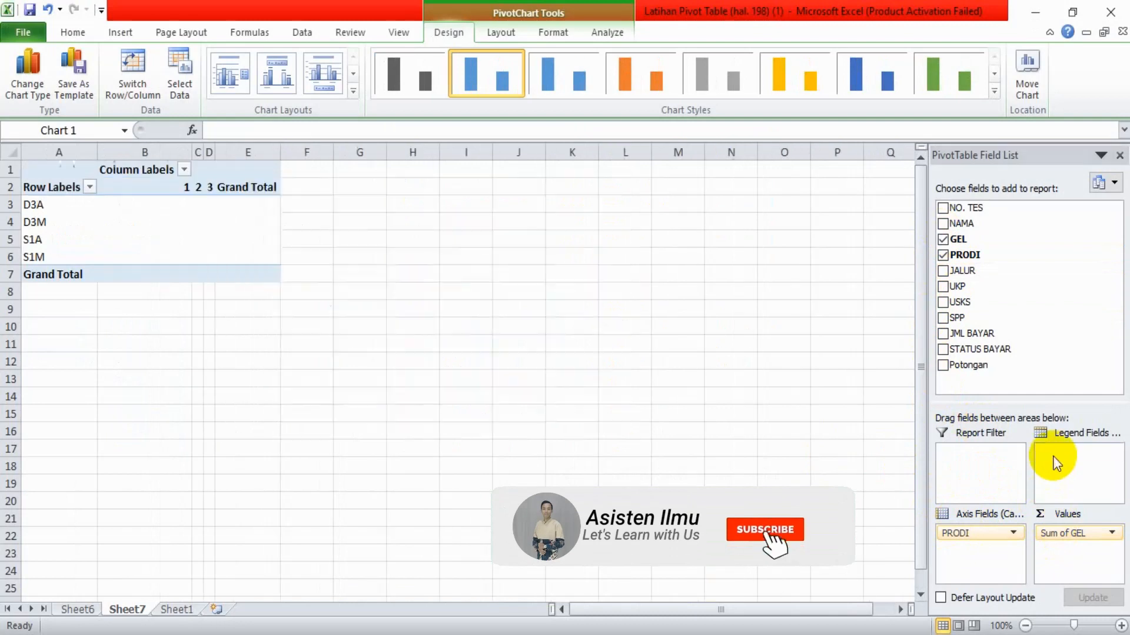
left_click(944, 209)
left_click_drag(1008, 549, 1057, 535)
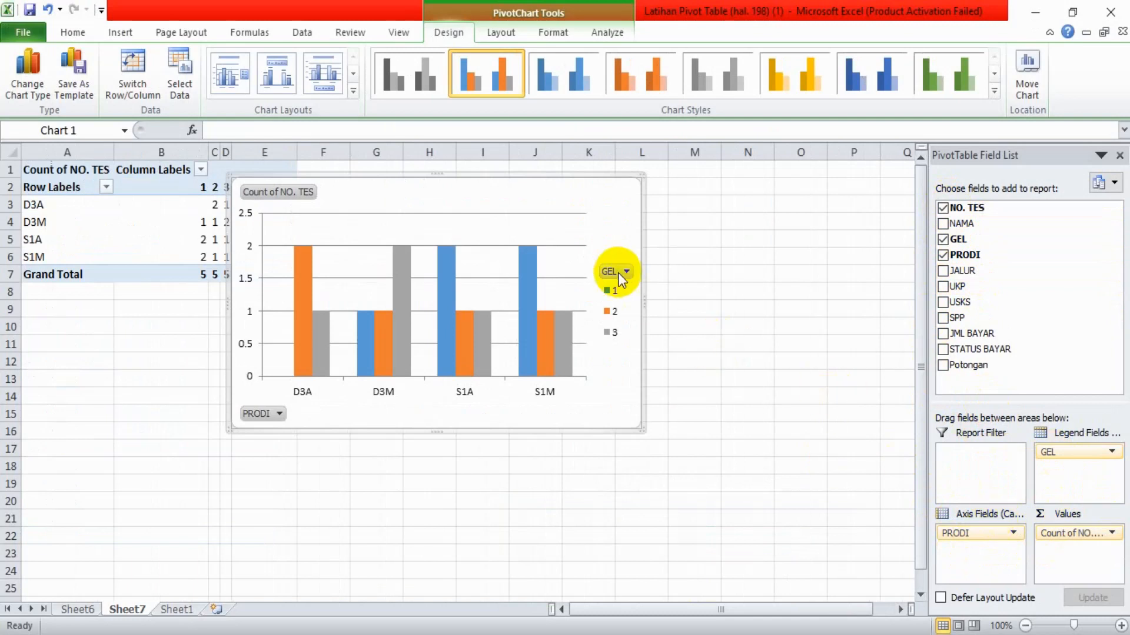
Move the pivot chart clear of the pivot table so that it starts near column F, around row 5
left_click_drag(483, 176, 578, 196)
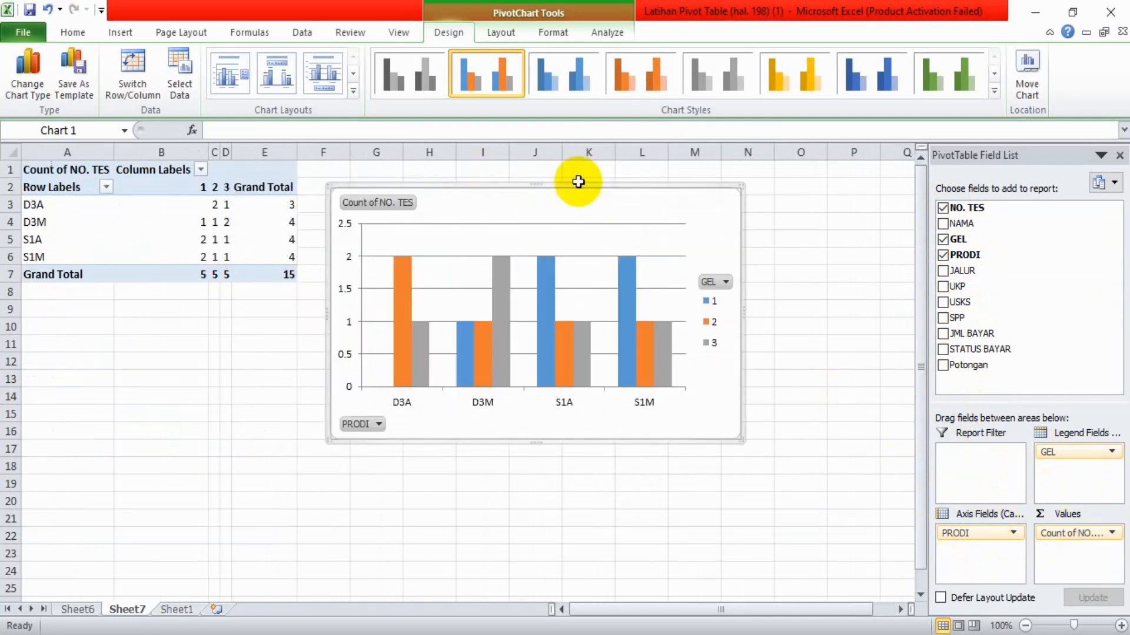
left_click(578, 182)
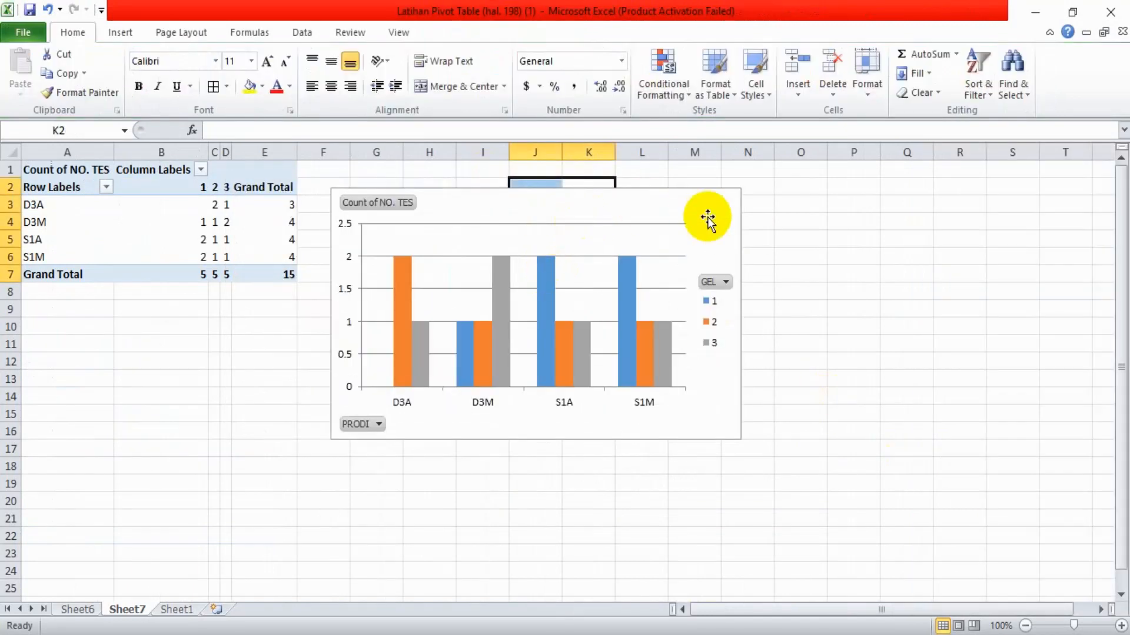
left_click(696, 214)
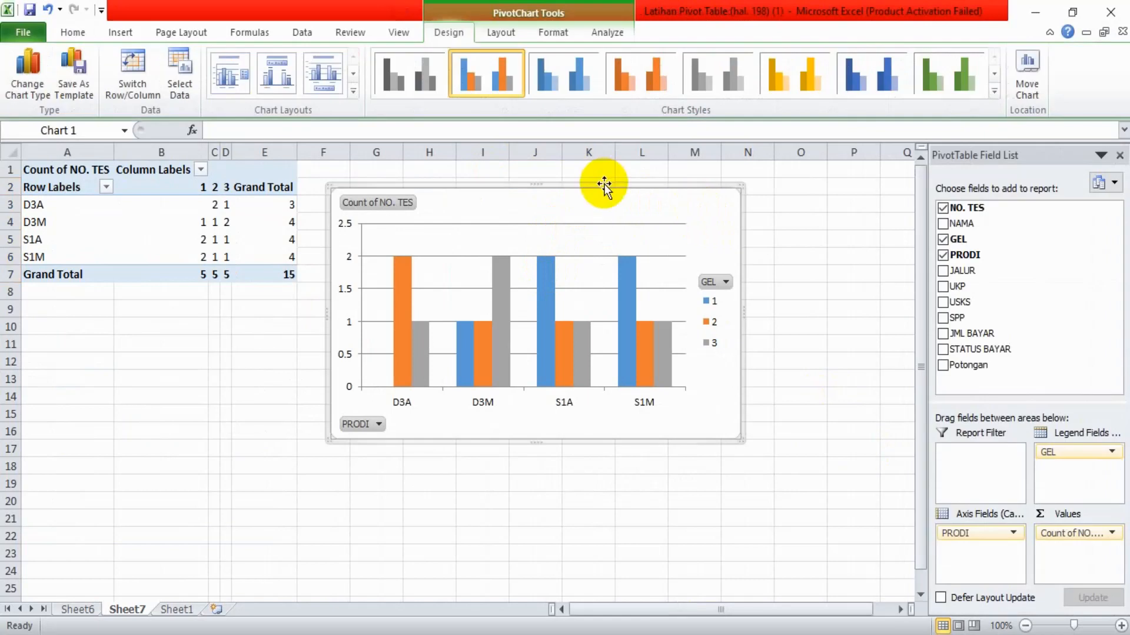
left_click_drag(604, 192, 594, 234)
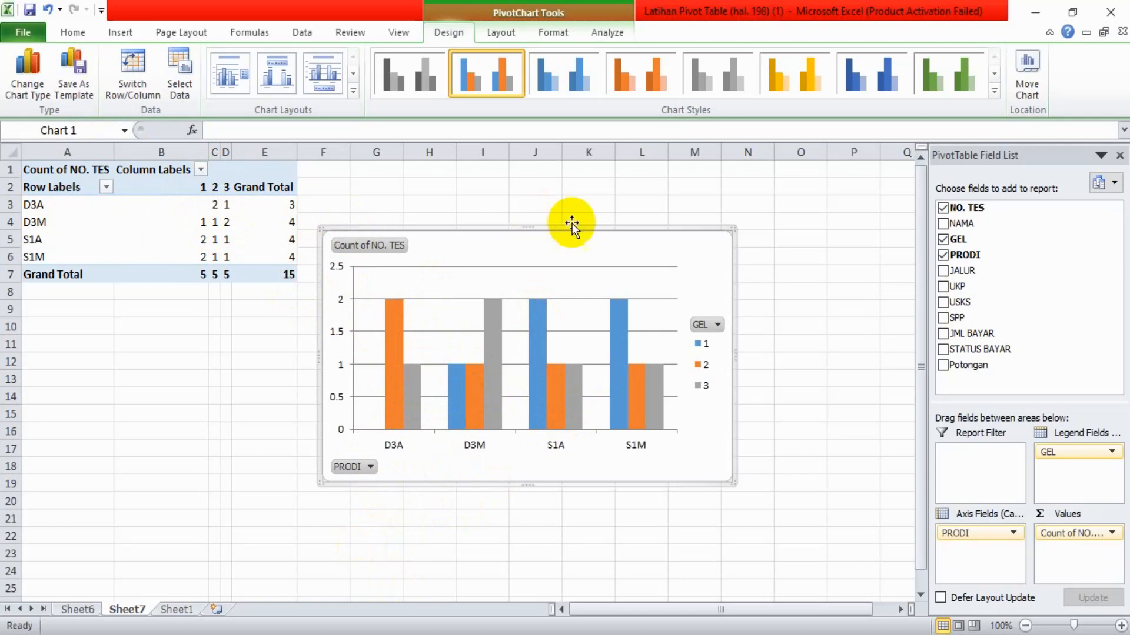
left_click(570, 402)
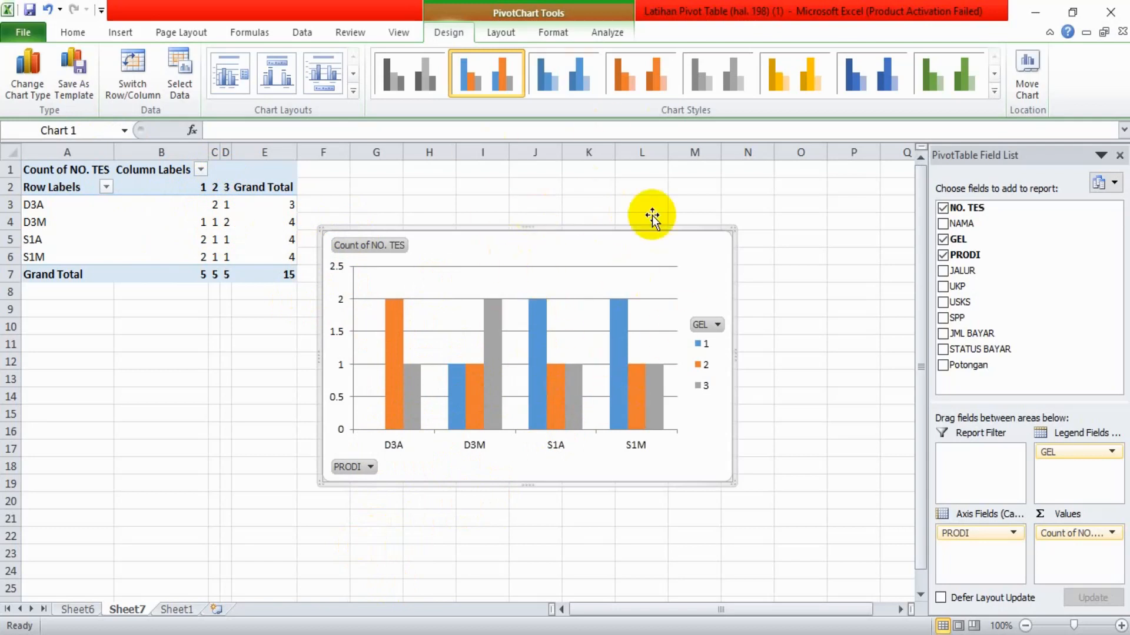
left_click(387, 317)
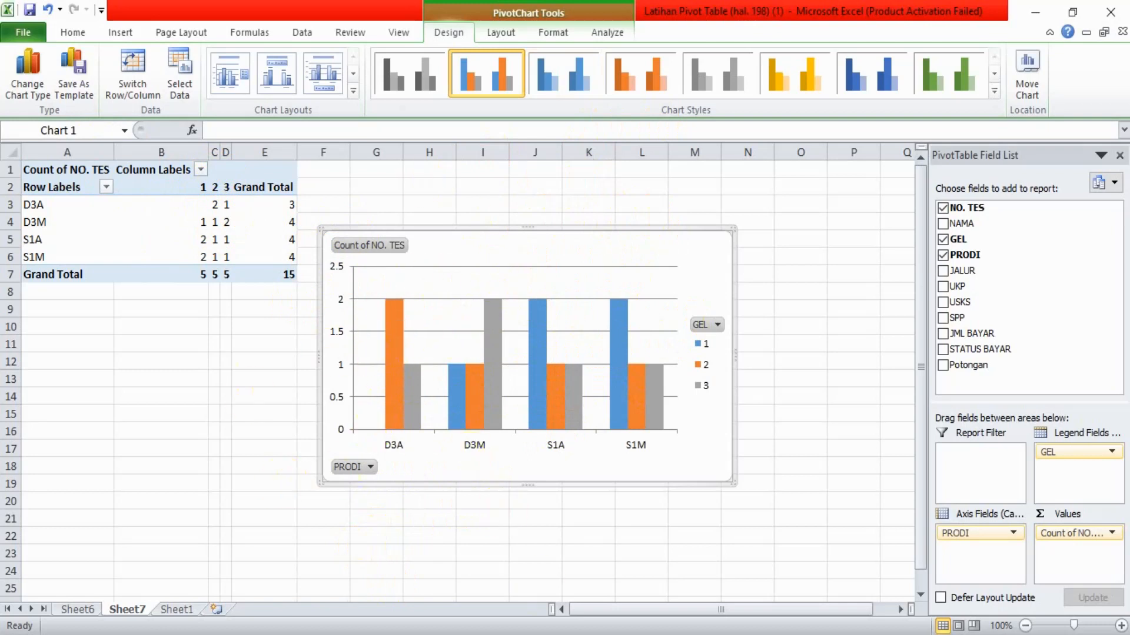
Read section 3.3 on combining IF with value functions in Adobe Reader, and return to cell K2 of Sheet1 in Excel
key("alt+Tab")
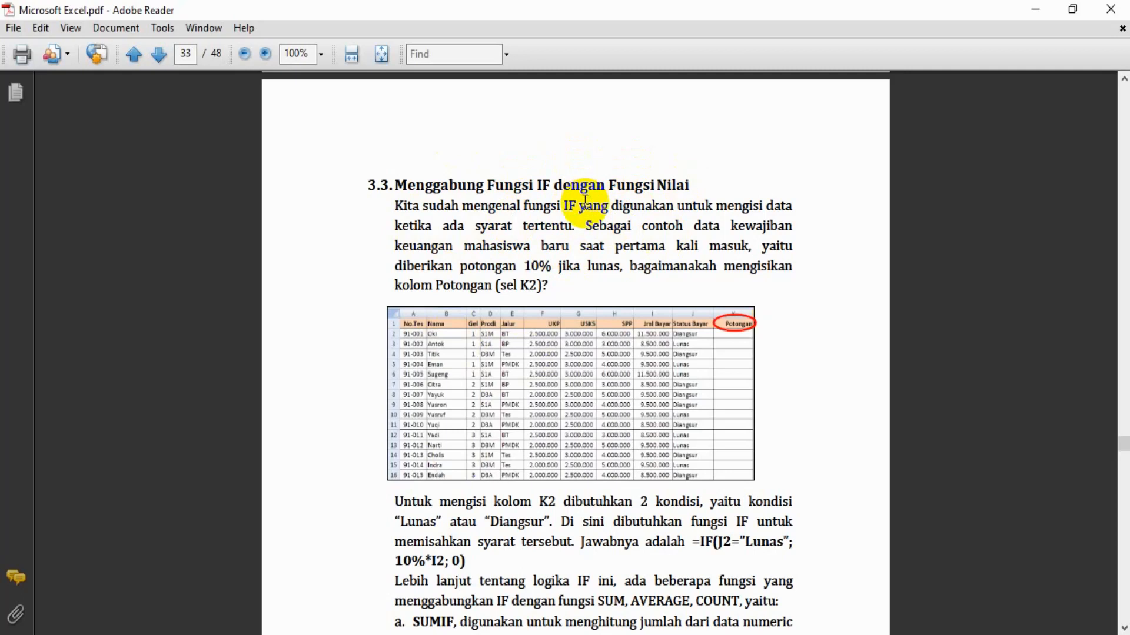
scroll(585, 200, "down", 2)
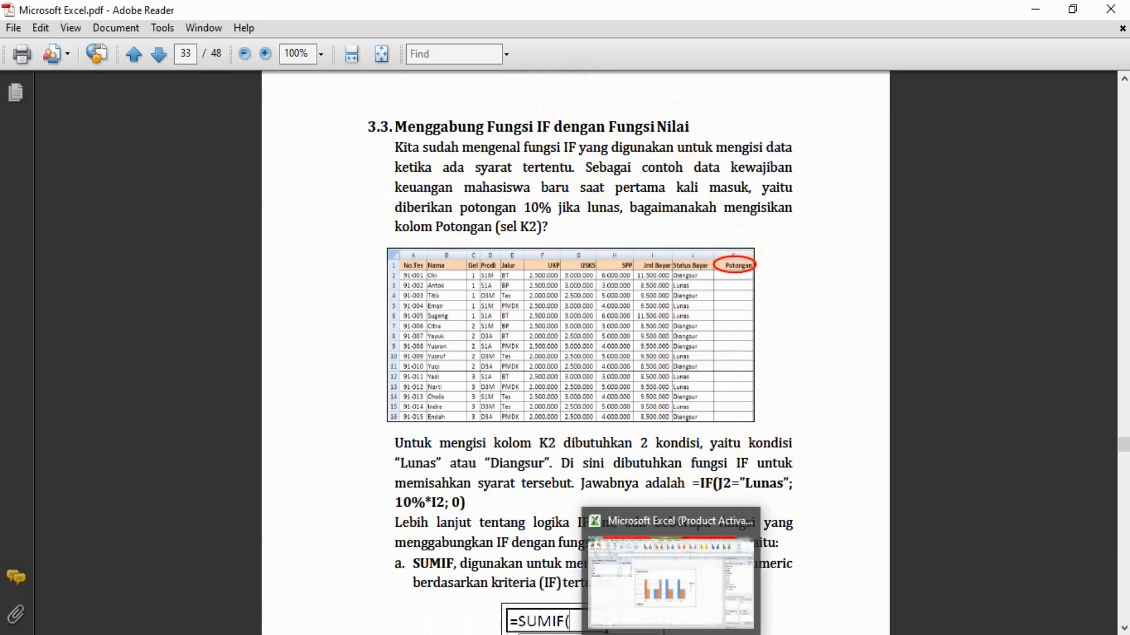
key("alt+Tab")
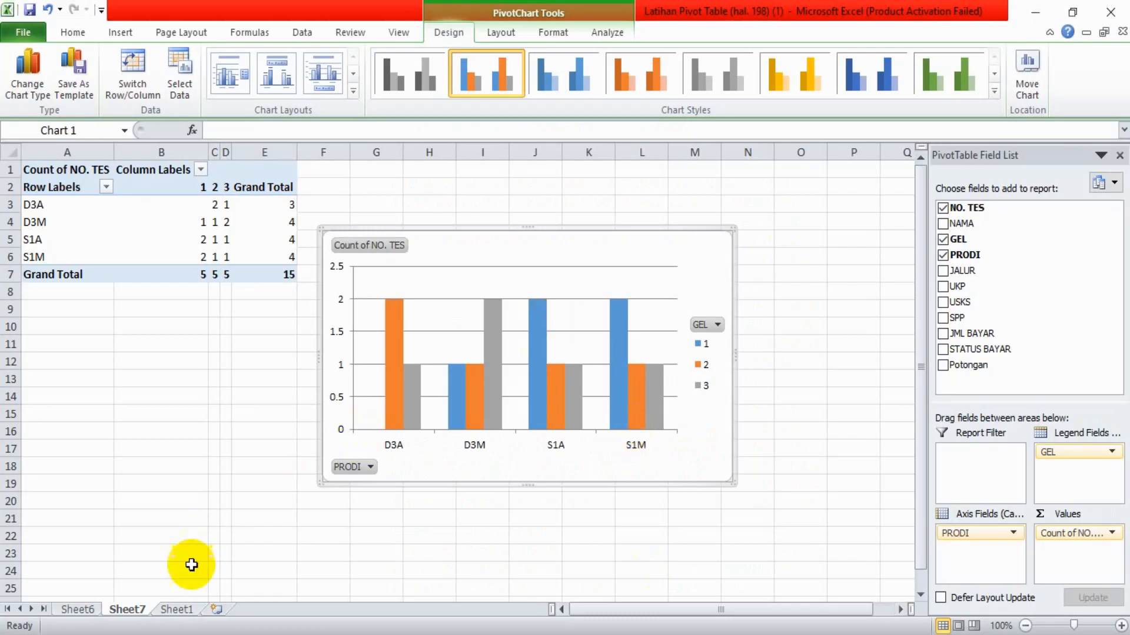
left_click(177, 609)
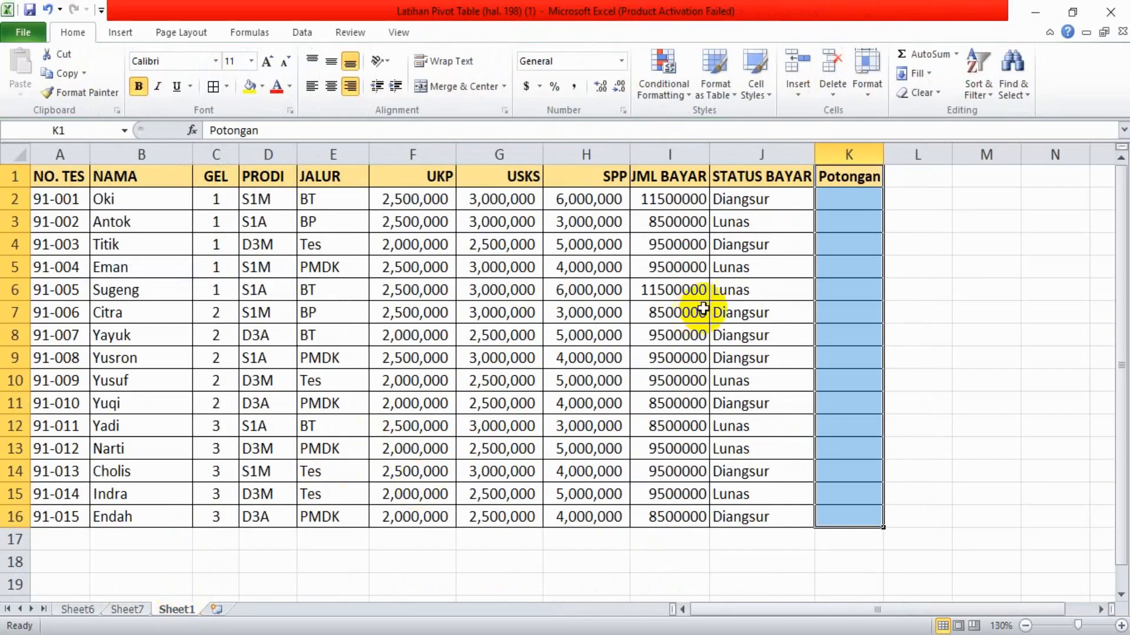
left_click(852, 201)
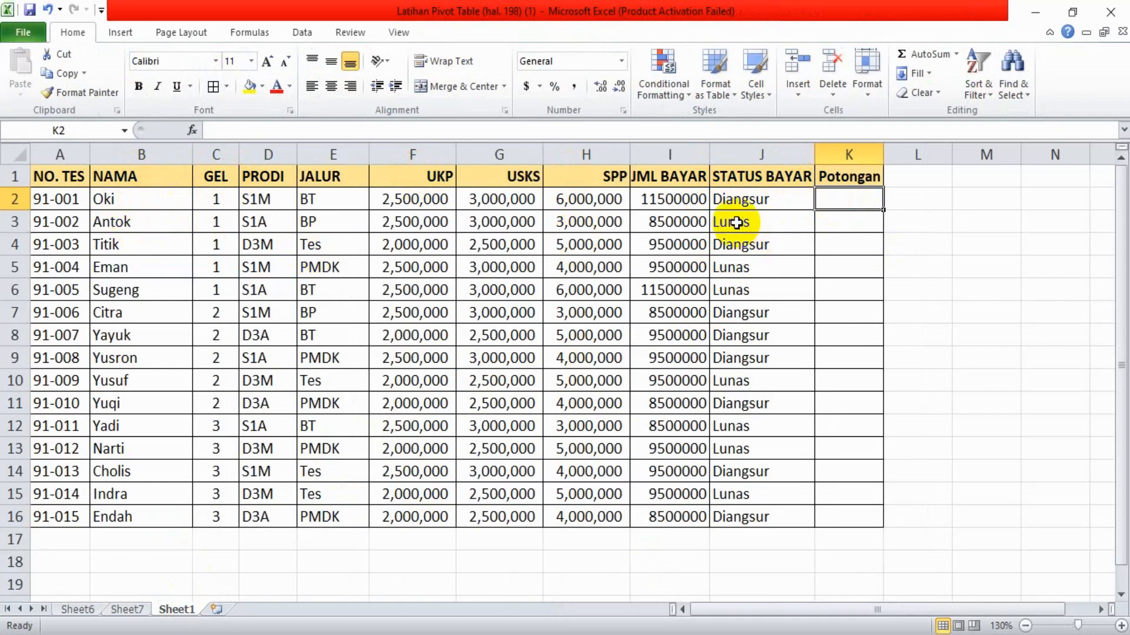
key("alt+Tab")
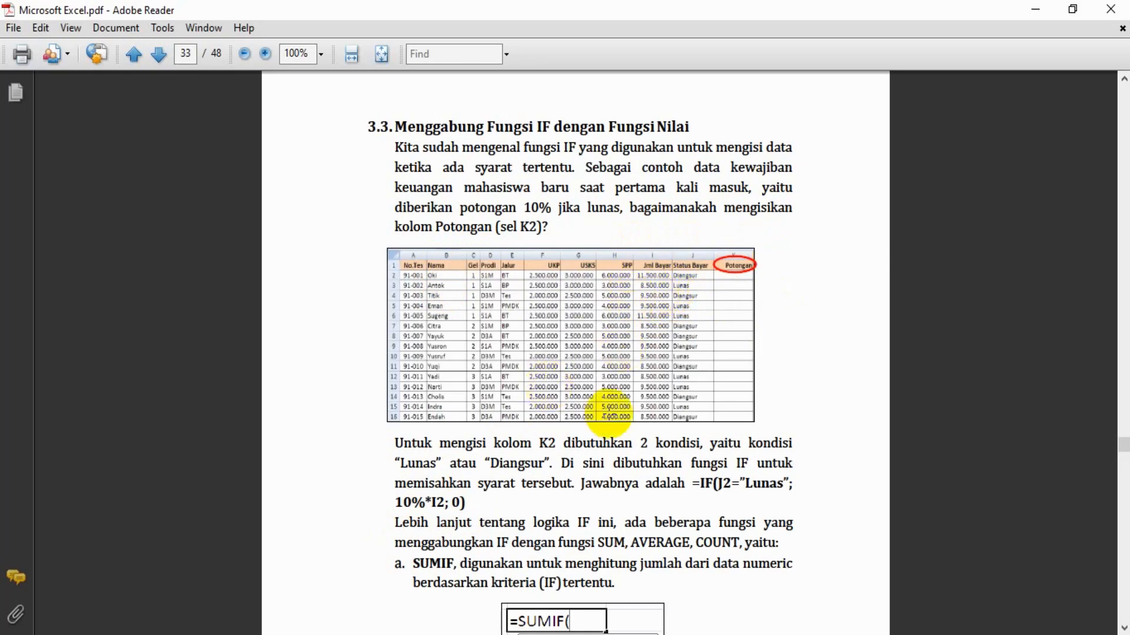
key("alt+Tab")
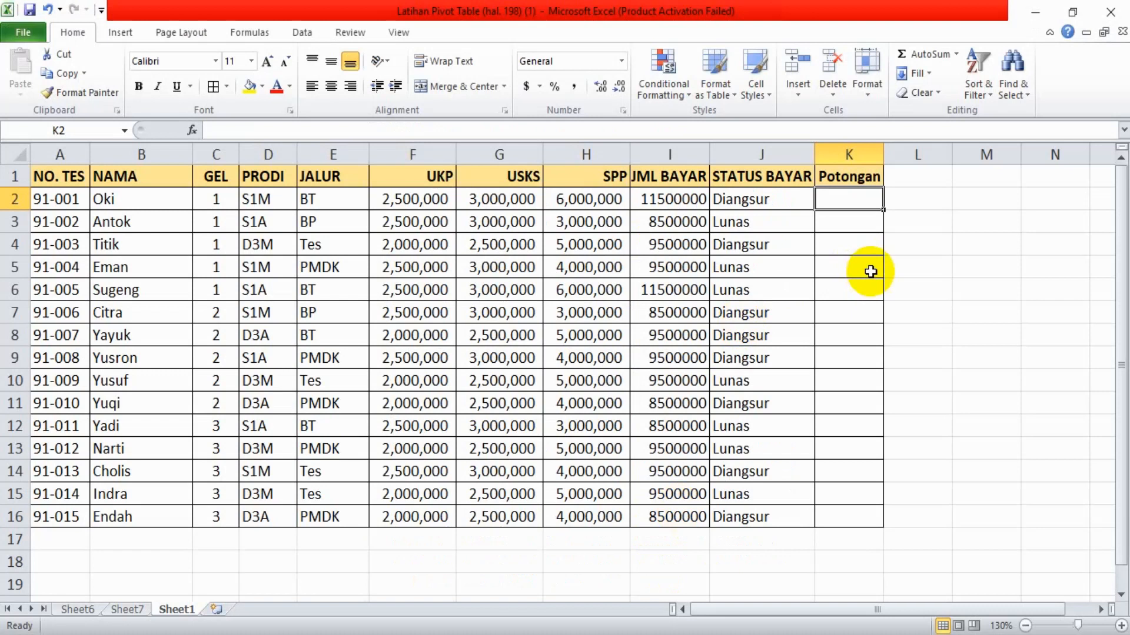
Enter =IF(J2="Lunas",10%*I2,0) in cell K2, consulting the formula in the Adobe Reader guide while writing it
type("=")
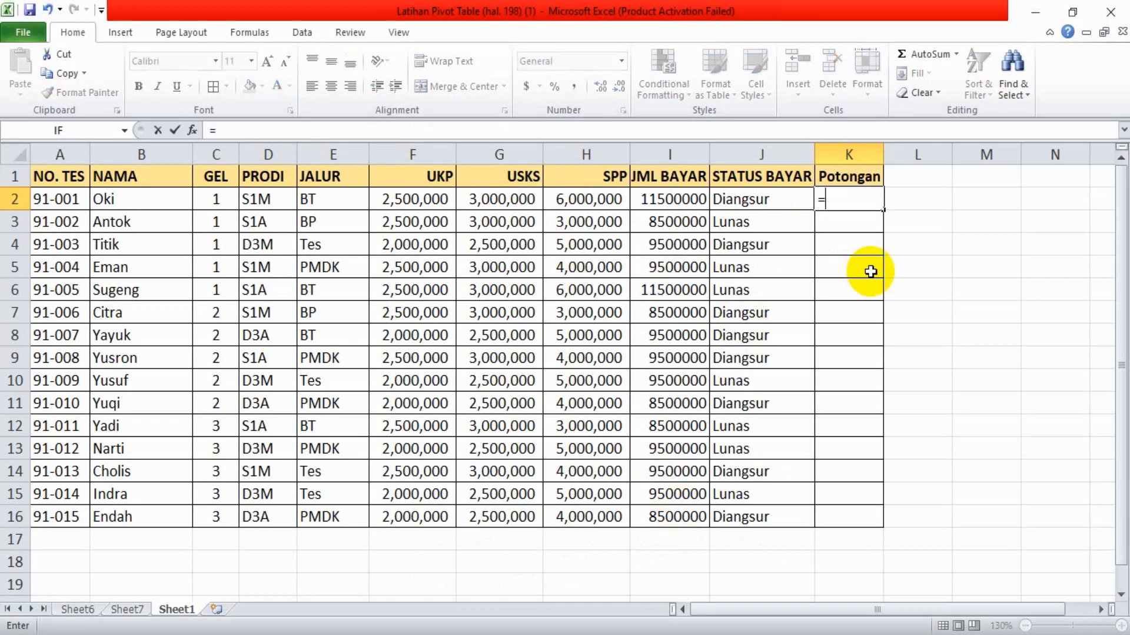
type("if(")
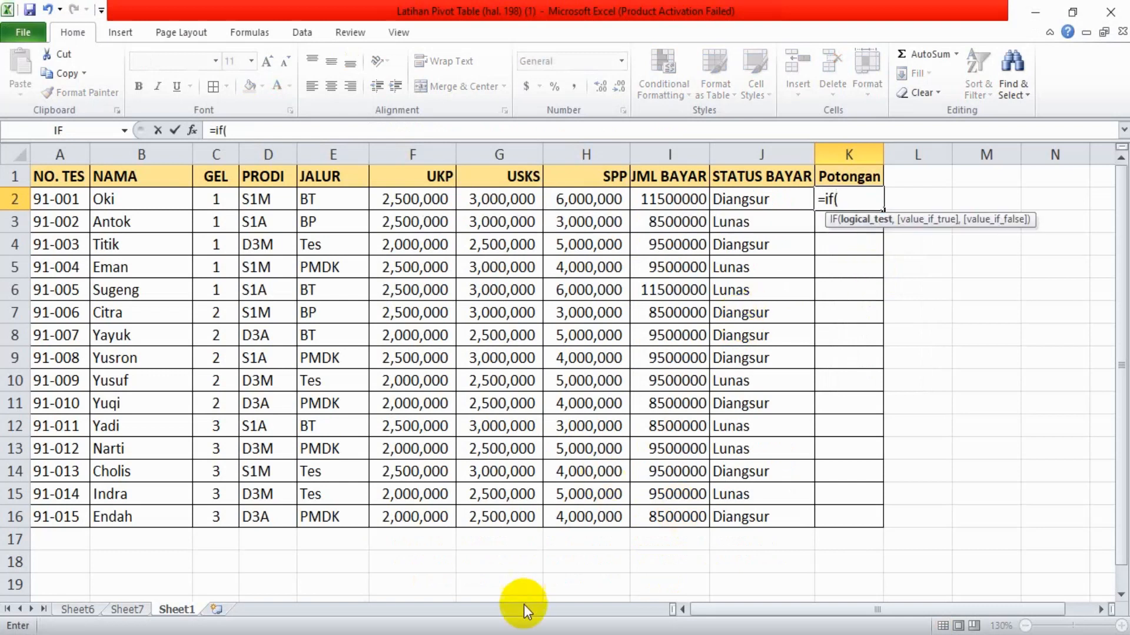
left_click(511, 633)
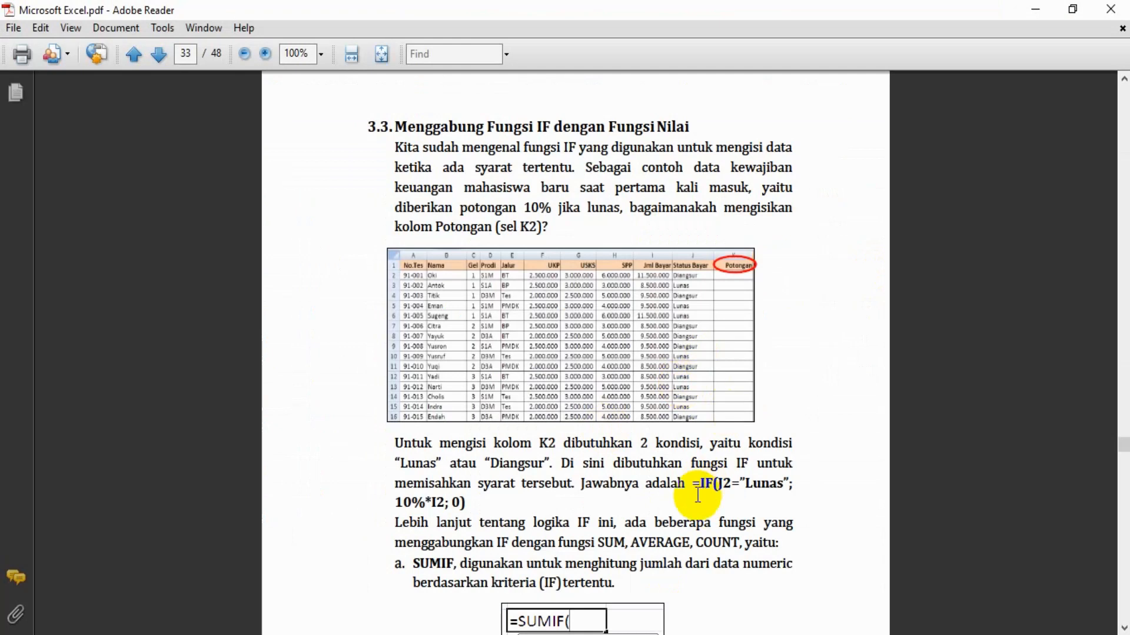
left_click(657, 633)
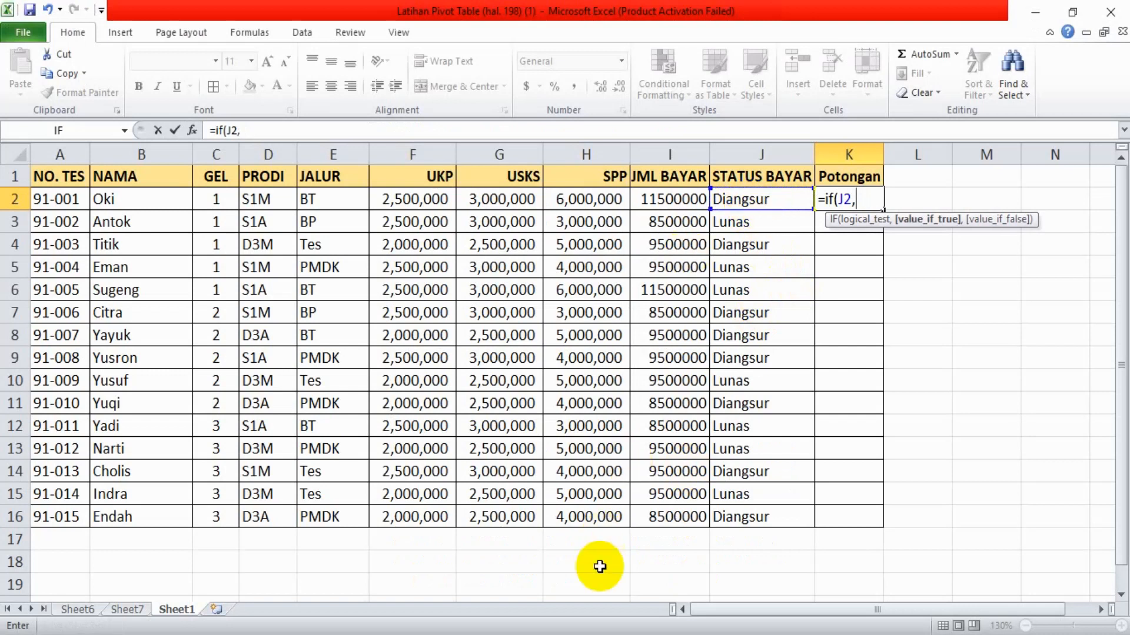
key("alt+Tab")
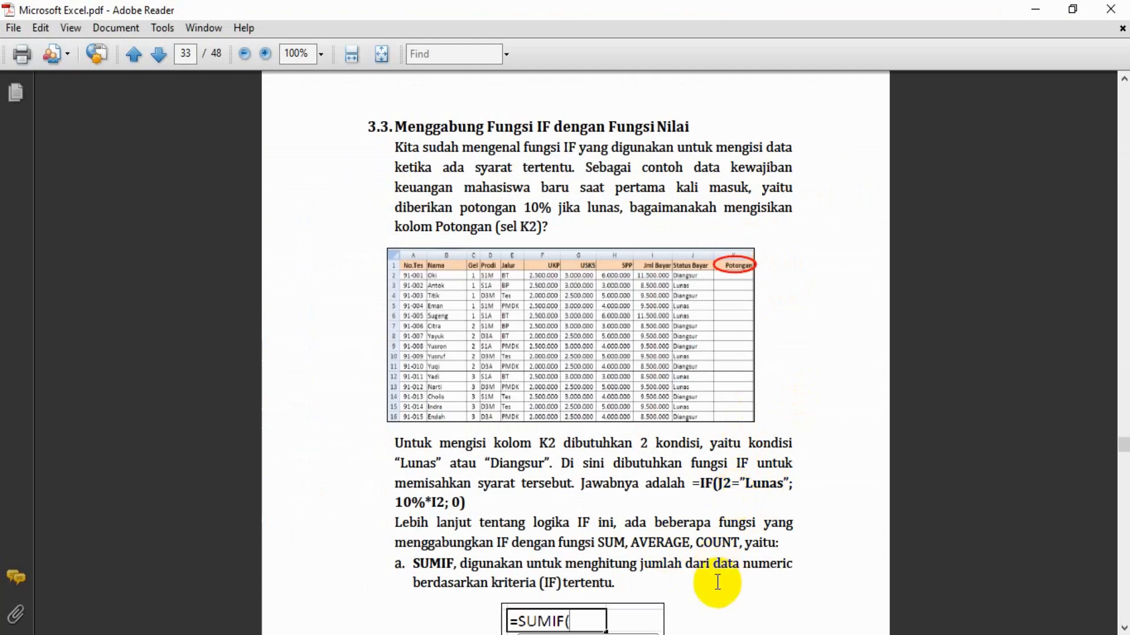
key("alt+Tab")
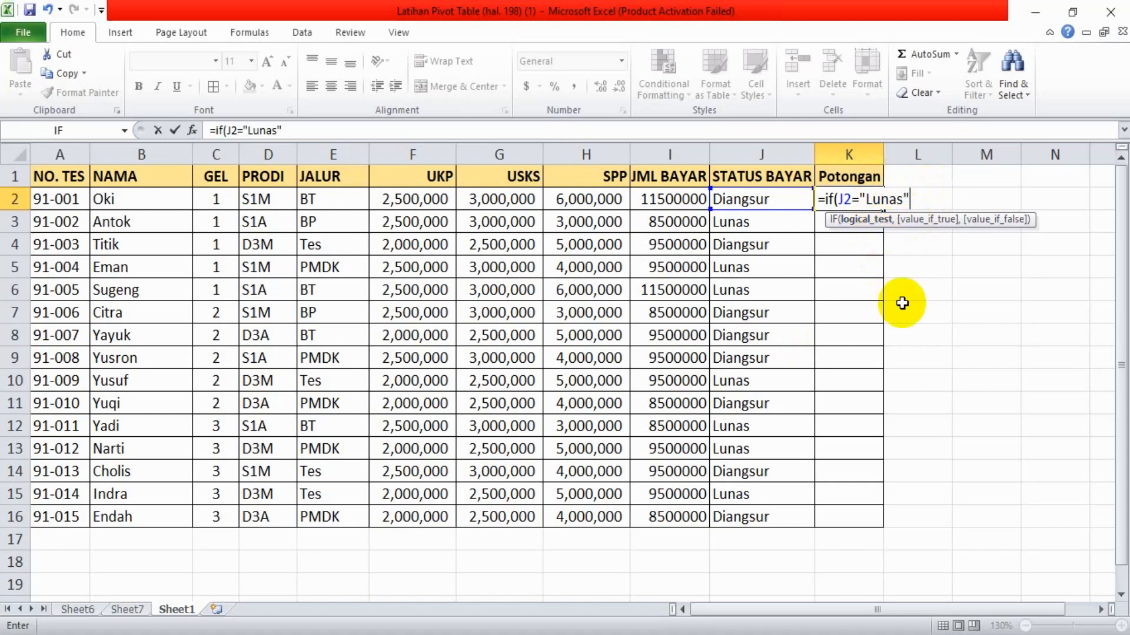
type(",")
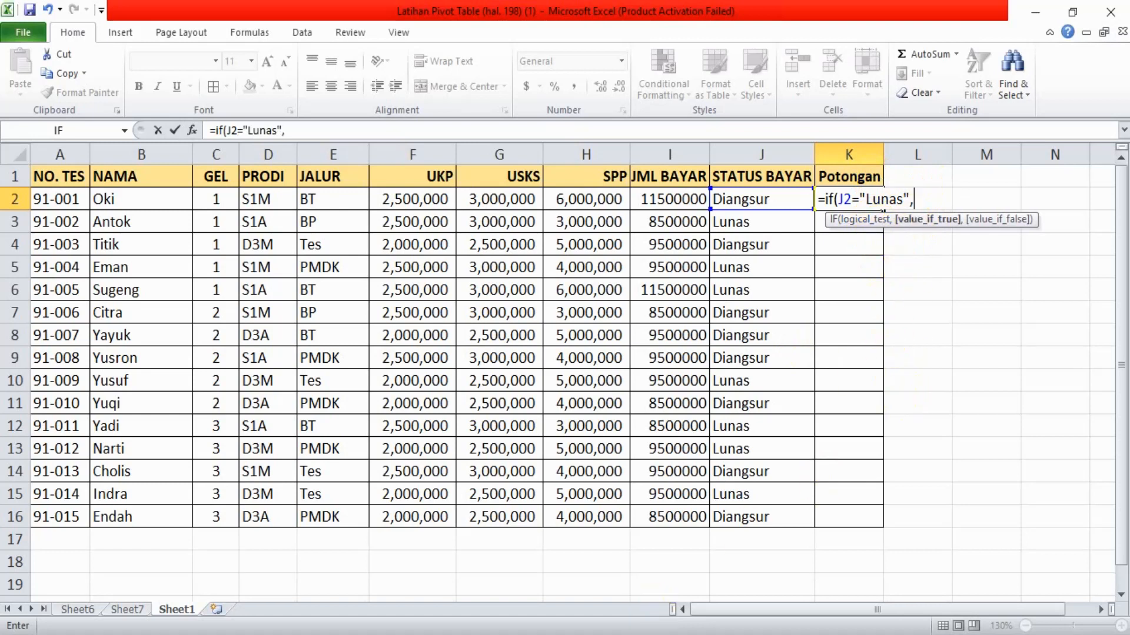
key("alt+Tab")
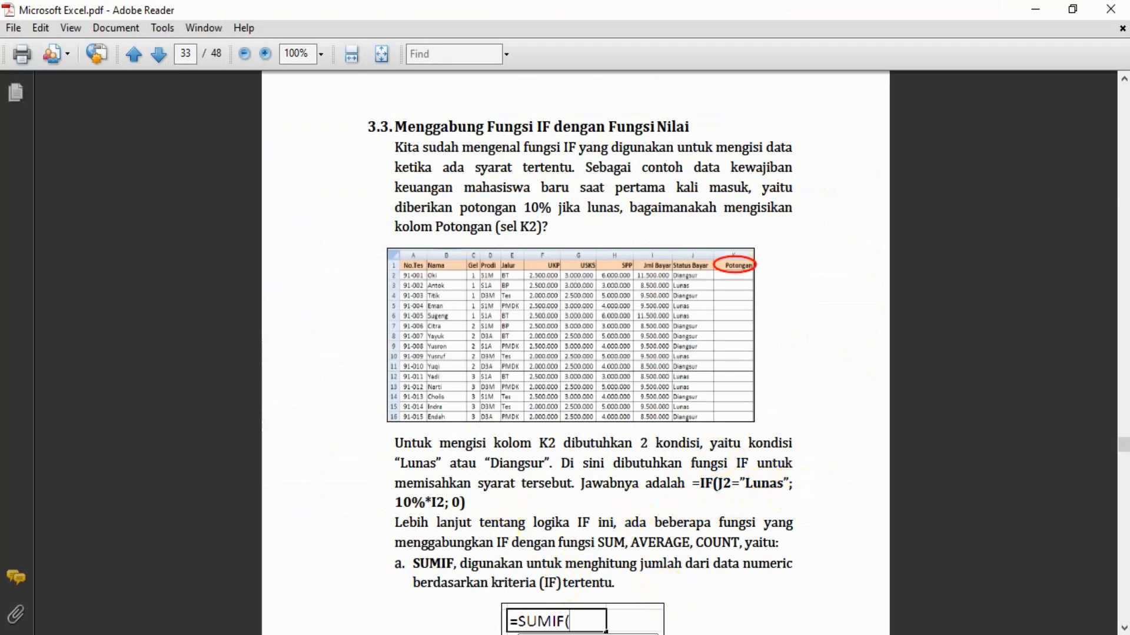
left_click(678, 615)
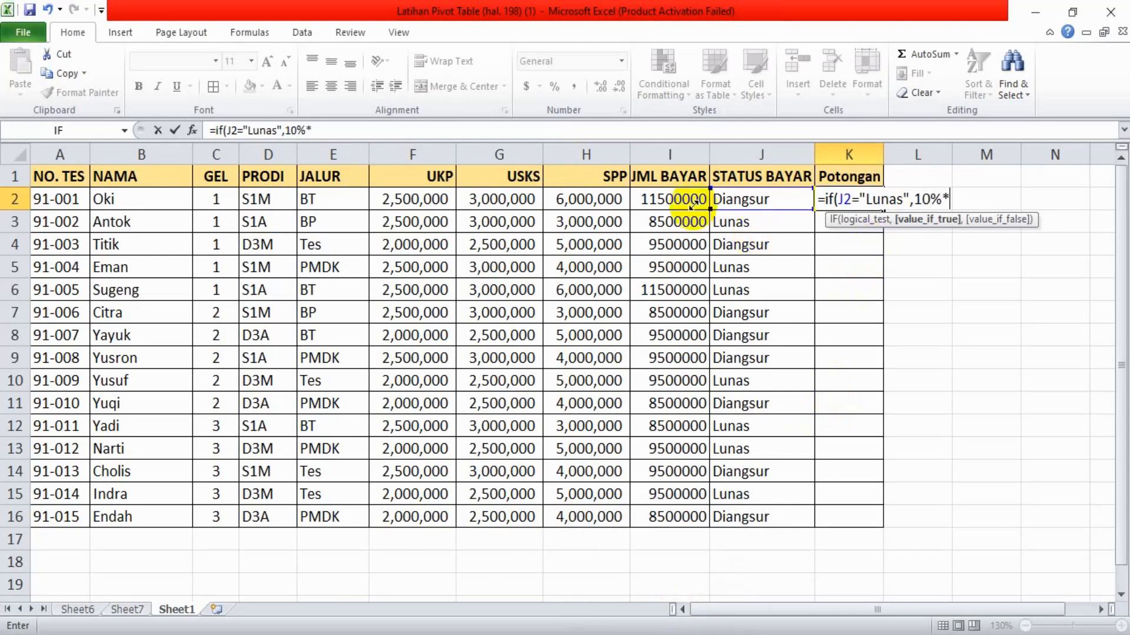
left_click(672, 202)
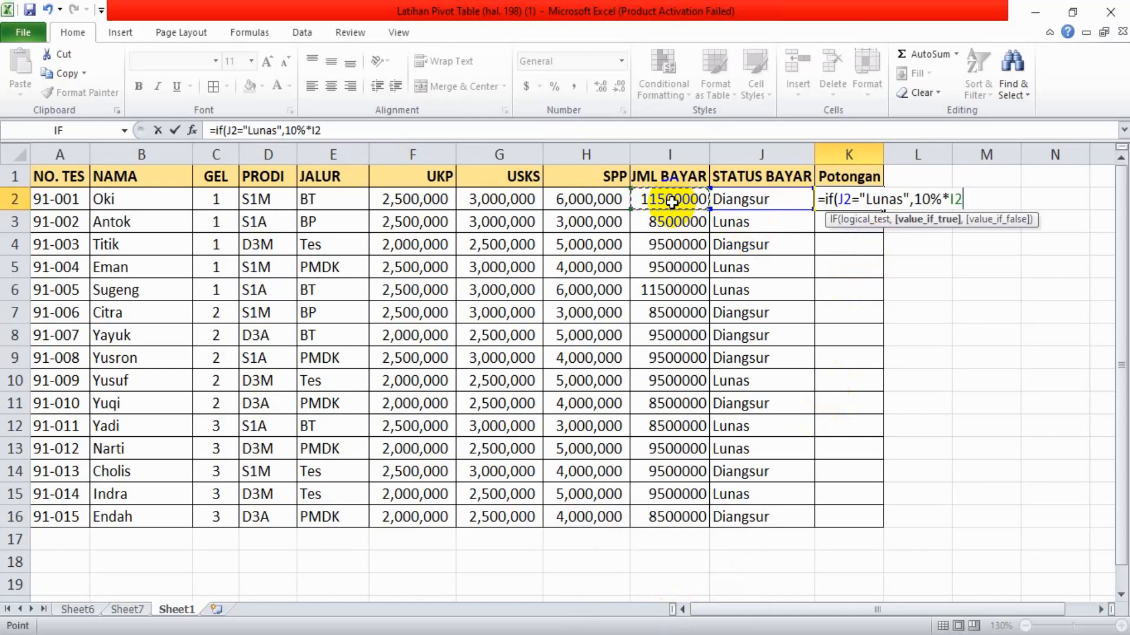
type(",0")
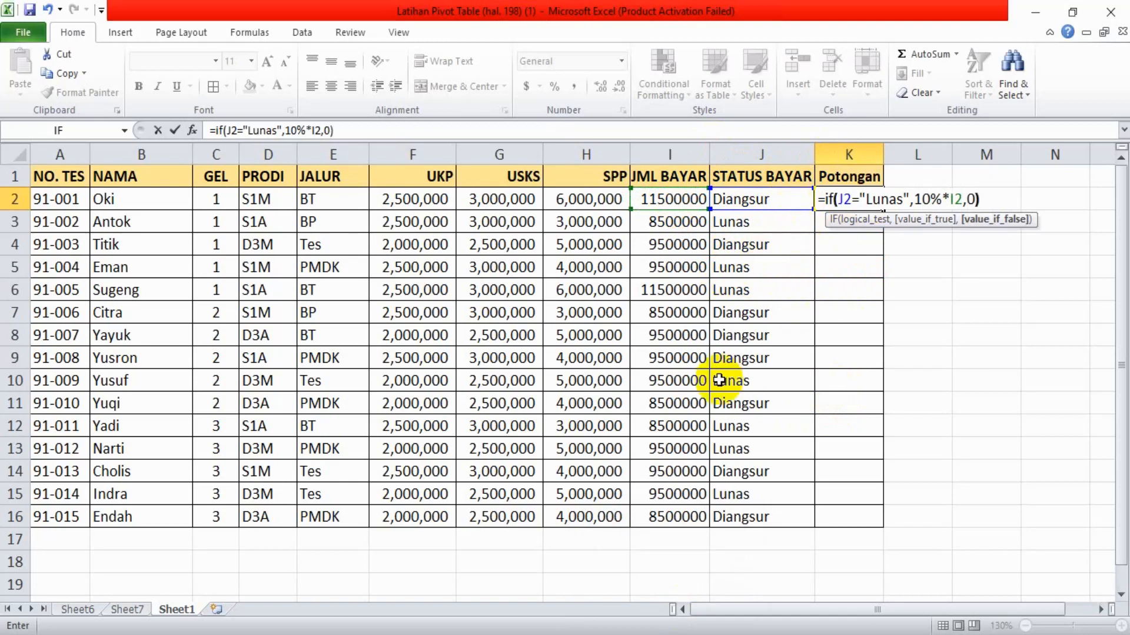
key("Return")
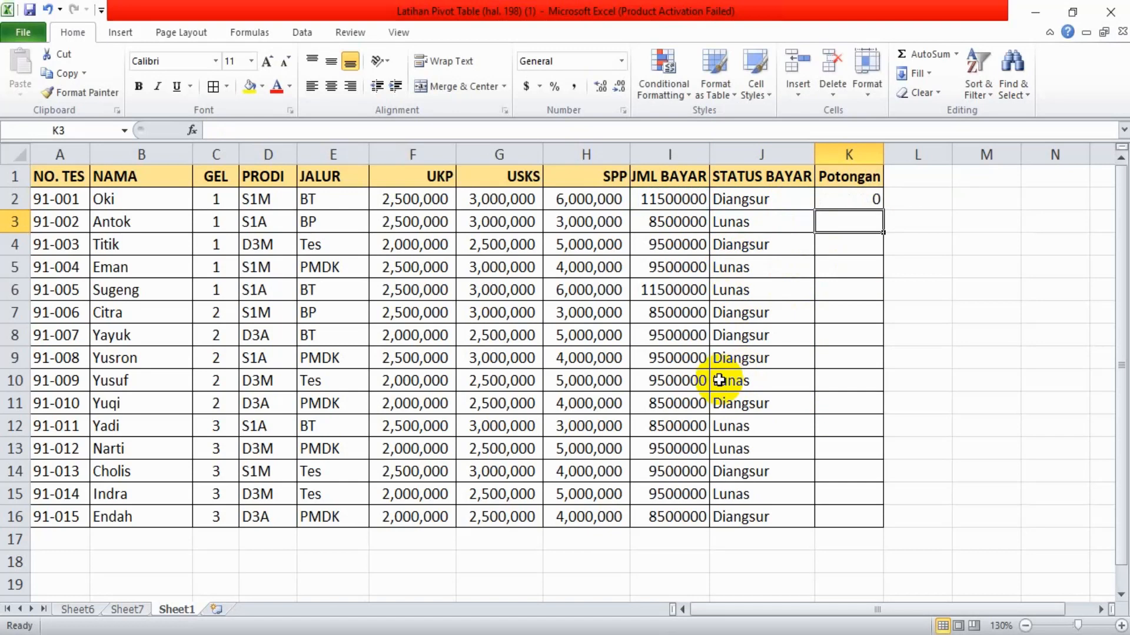
Fill the Potongan formula from K2 down to K16 and check the status, discount and payment cells of row 3
left_click(840, 194)
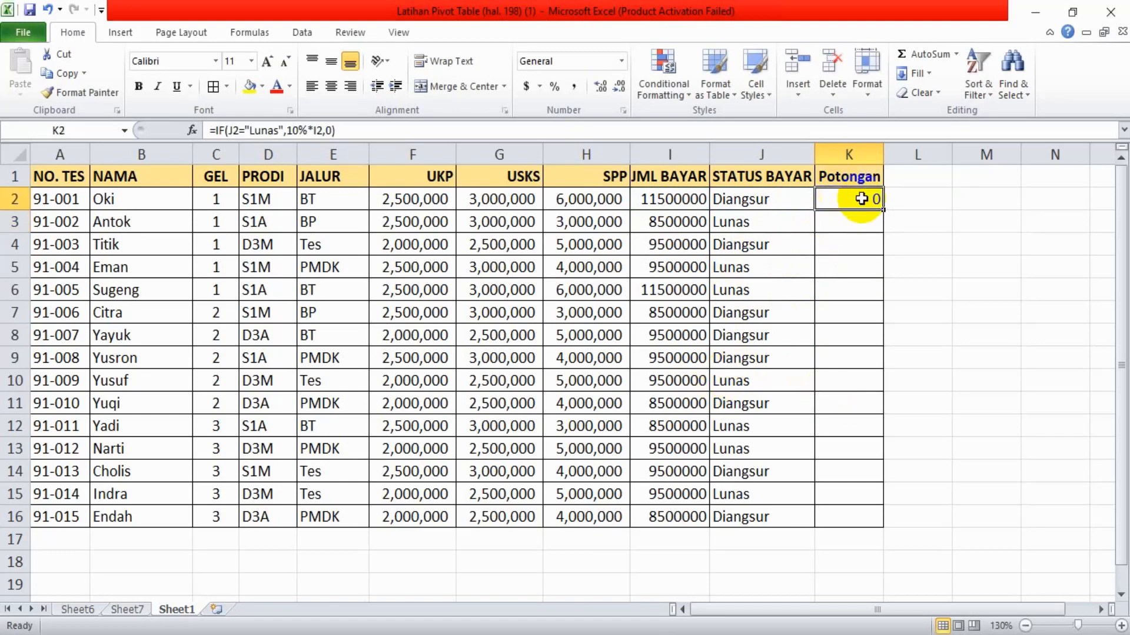
left_click_drag(882, 209, 873, 524)
left_click(936, 243)
left_click(743, 221)
left_click(856, 222)
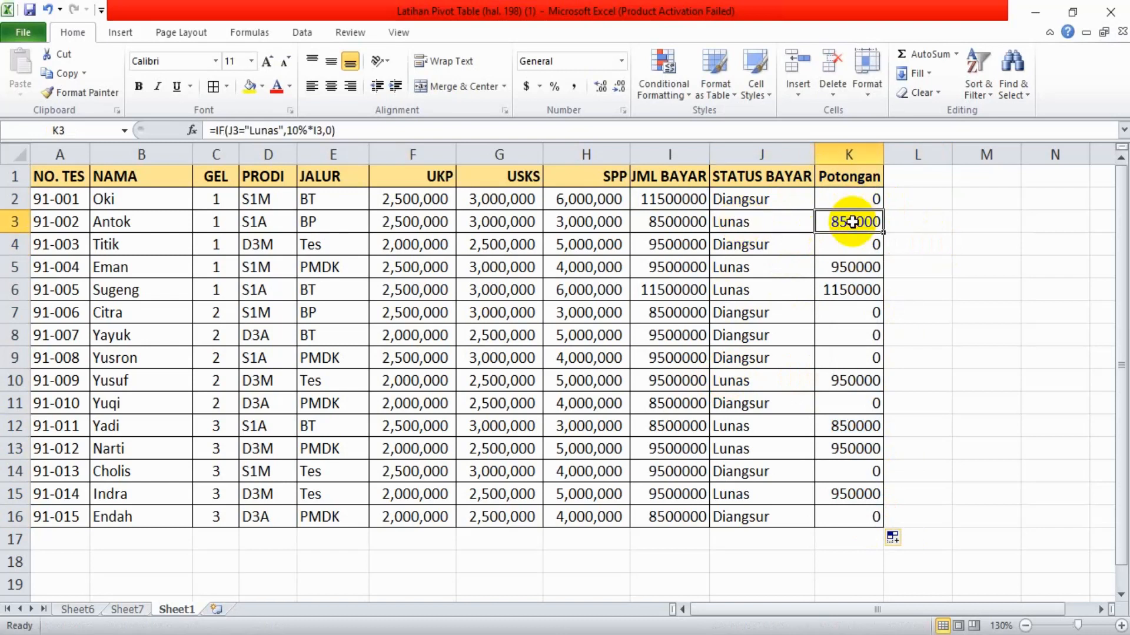
left_click(679, 221)
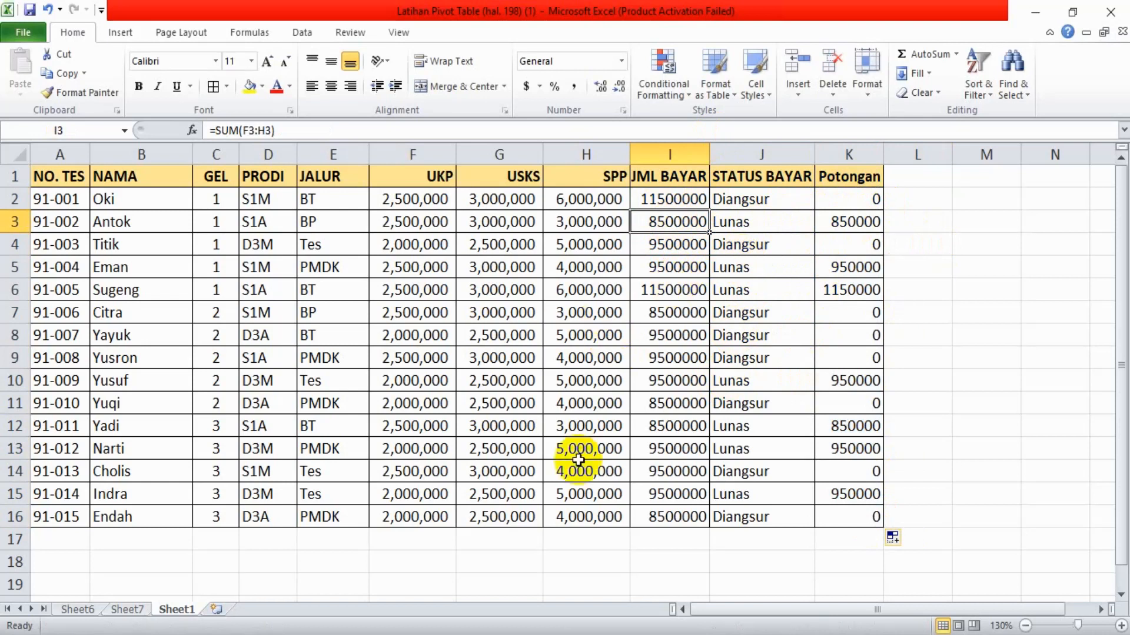
Switch to Adobe Reader and read the SUMIF and AVERAGEIF explanations with their example formulas
key("alt+Tab")
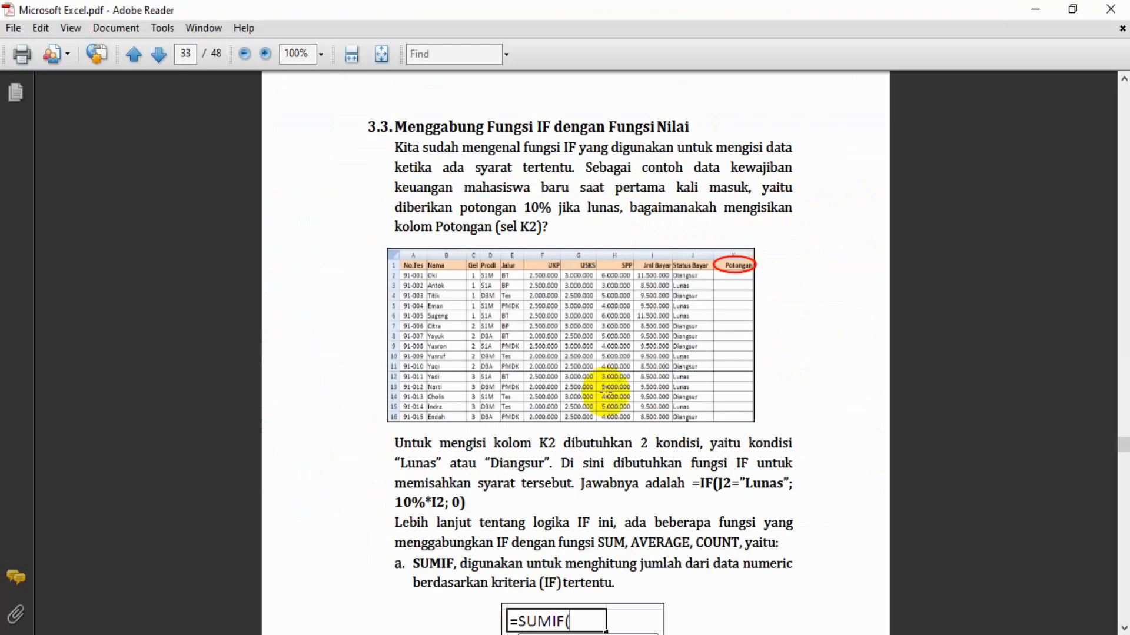
scroll(603, 388, "down", 4)
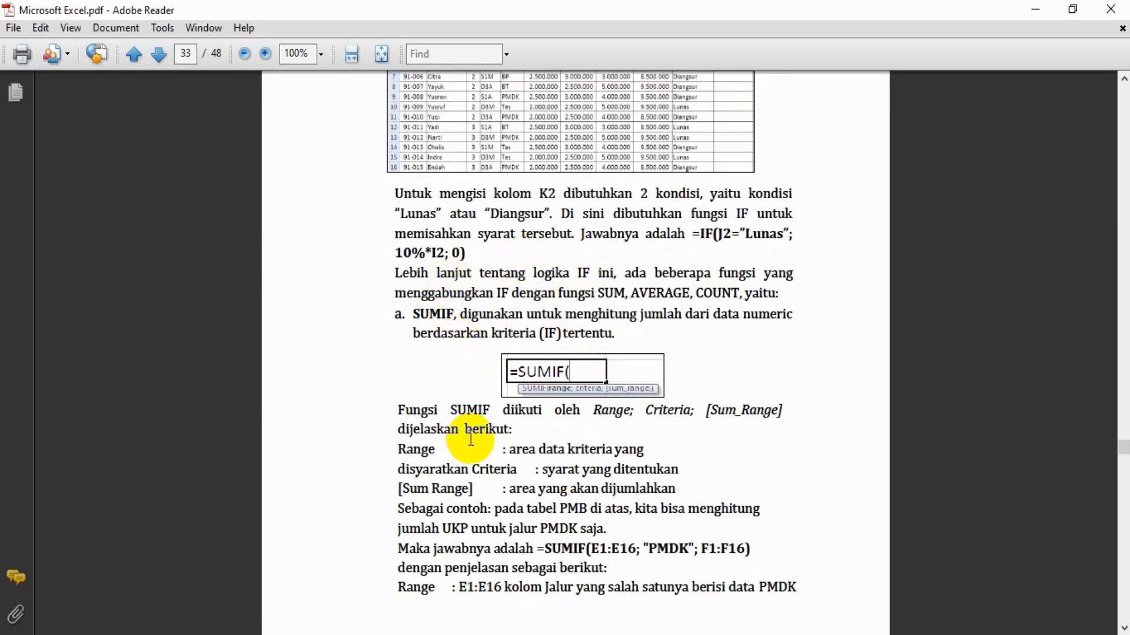
scroll(538, 484, "down", 3)
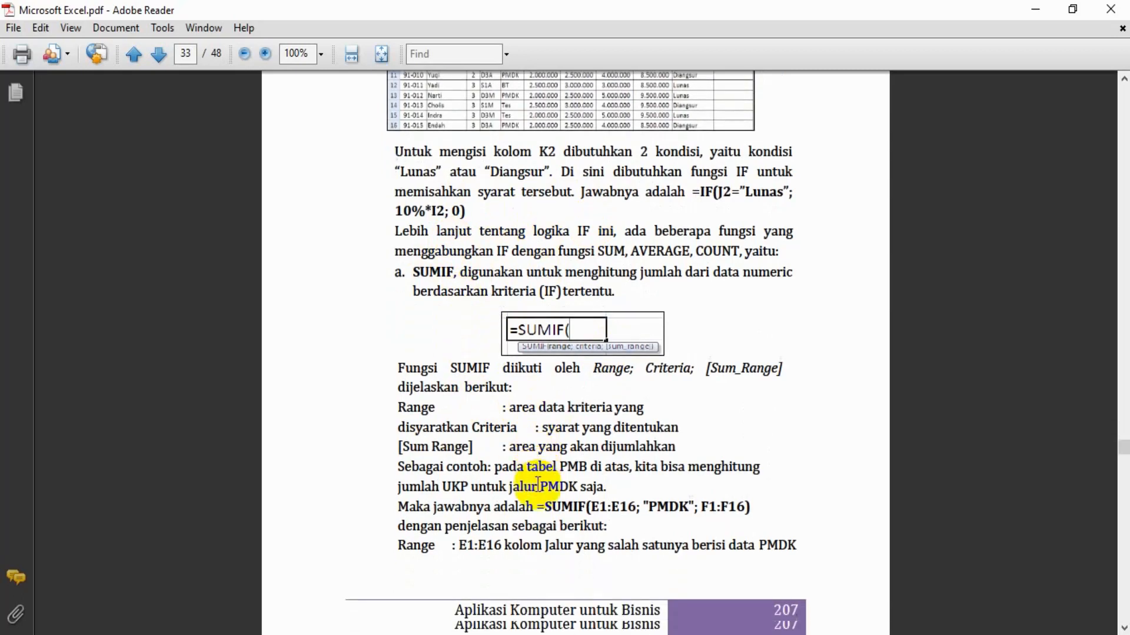
scroll(538, 484, "down", 3)
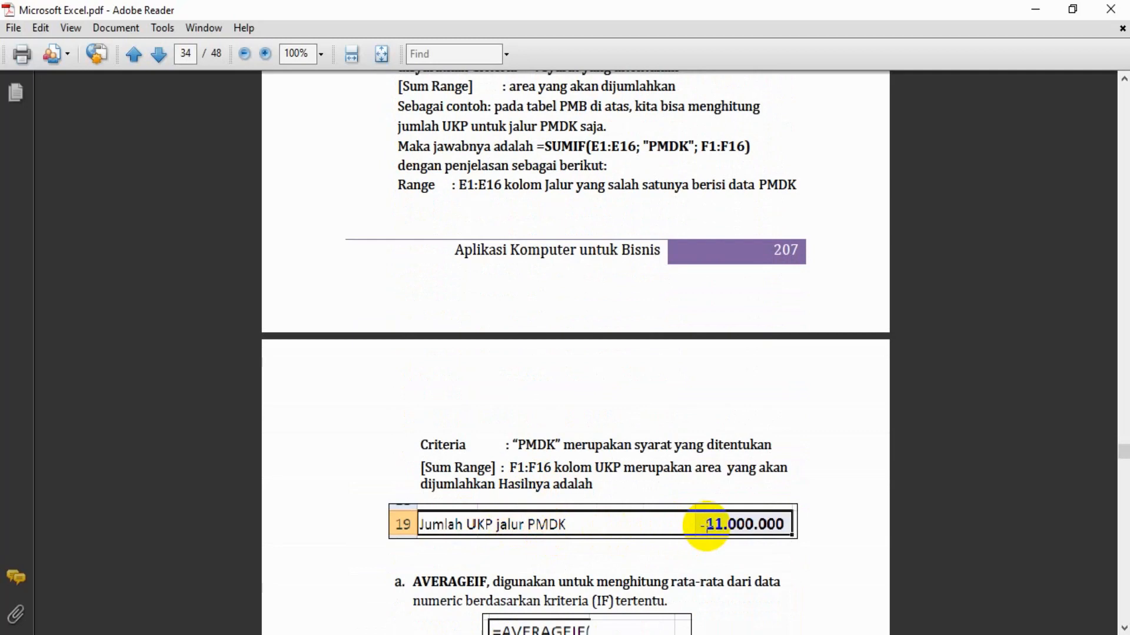
scroll(706, 525, "up", 4)
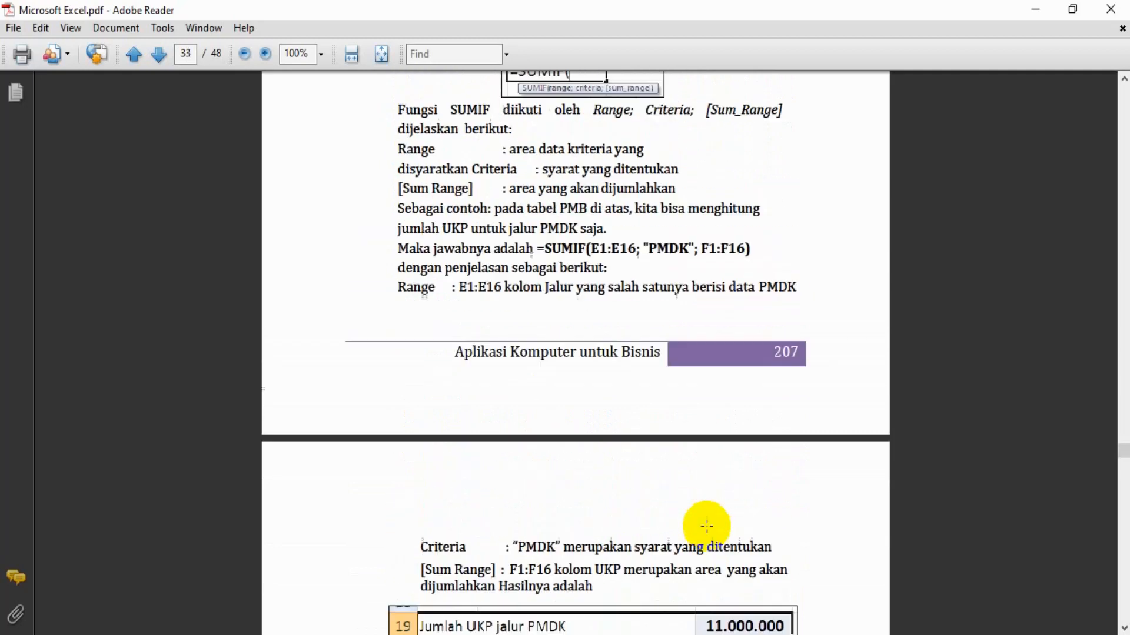
scroll(707, 527, "down", 5)
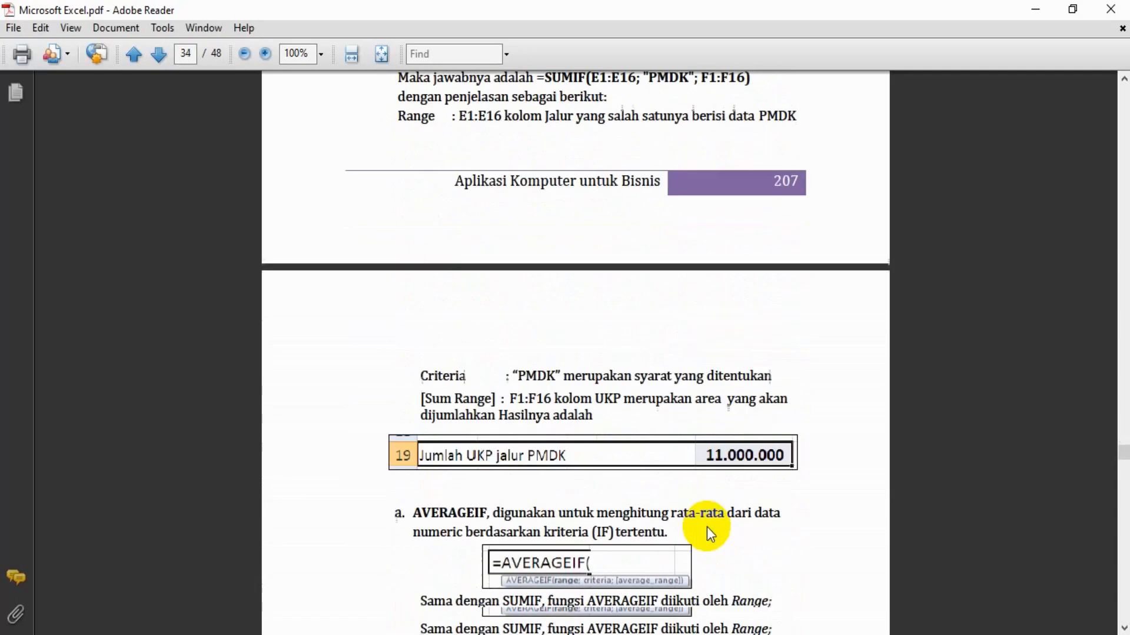
scroll(707, 525, "down", 5)
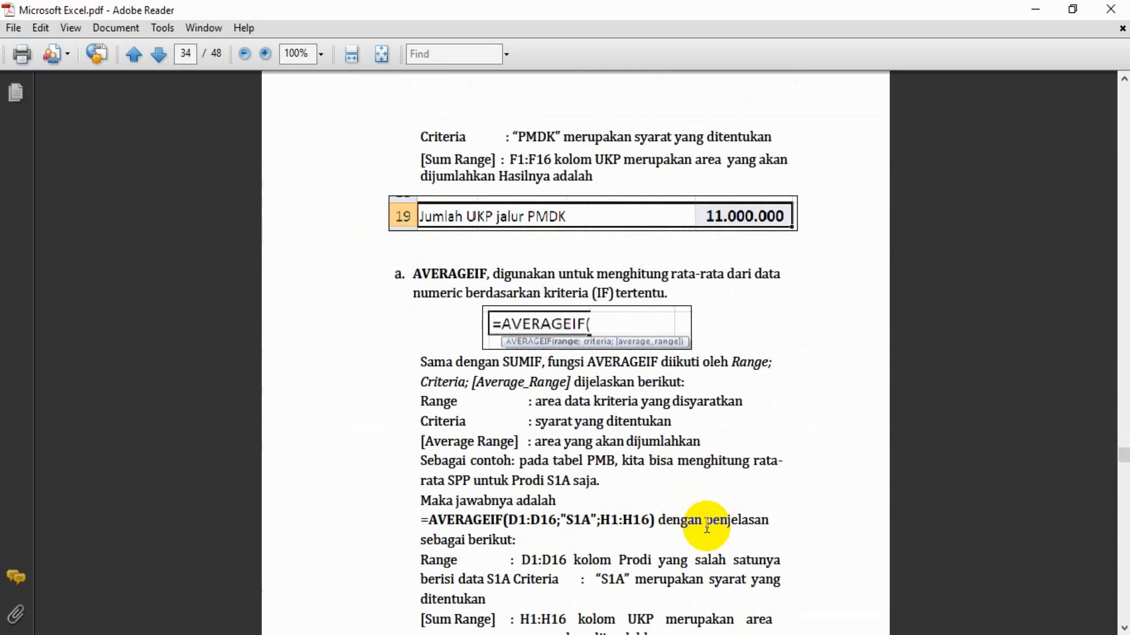
Switch to Excel, enter the label "Jumlah UKP Jalur PMDK" in cell A20 of Sheet1, and select cell D20
scroll(707, 525, "up", 3)
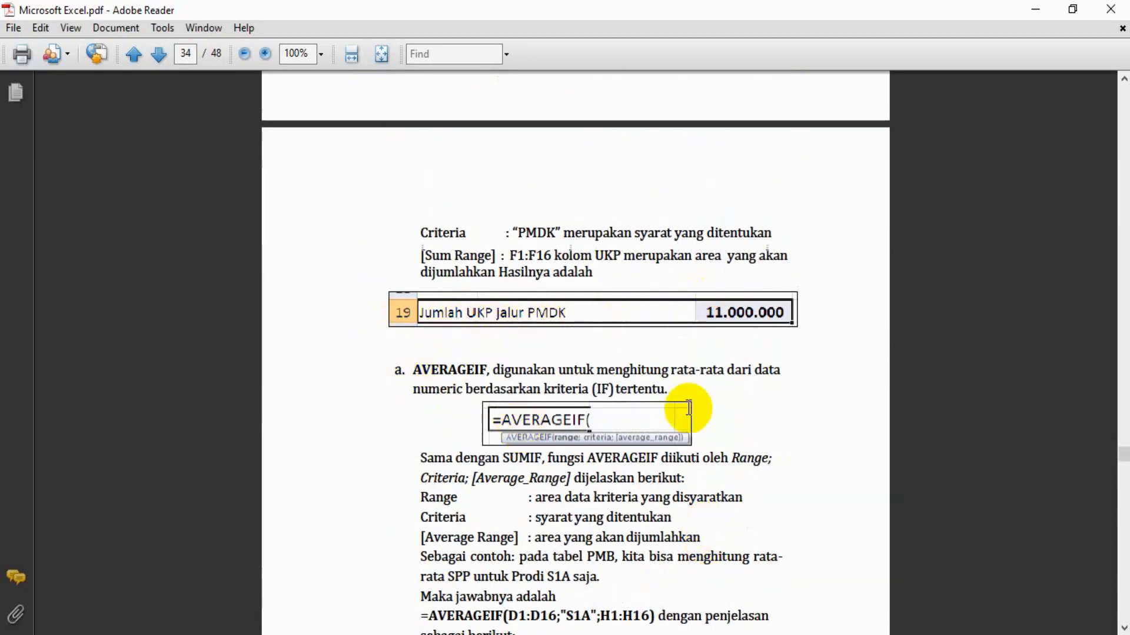
left_click(700, 634)
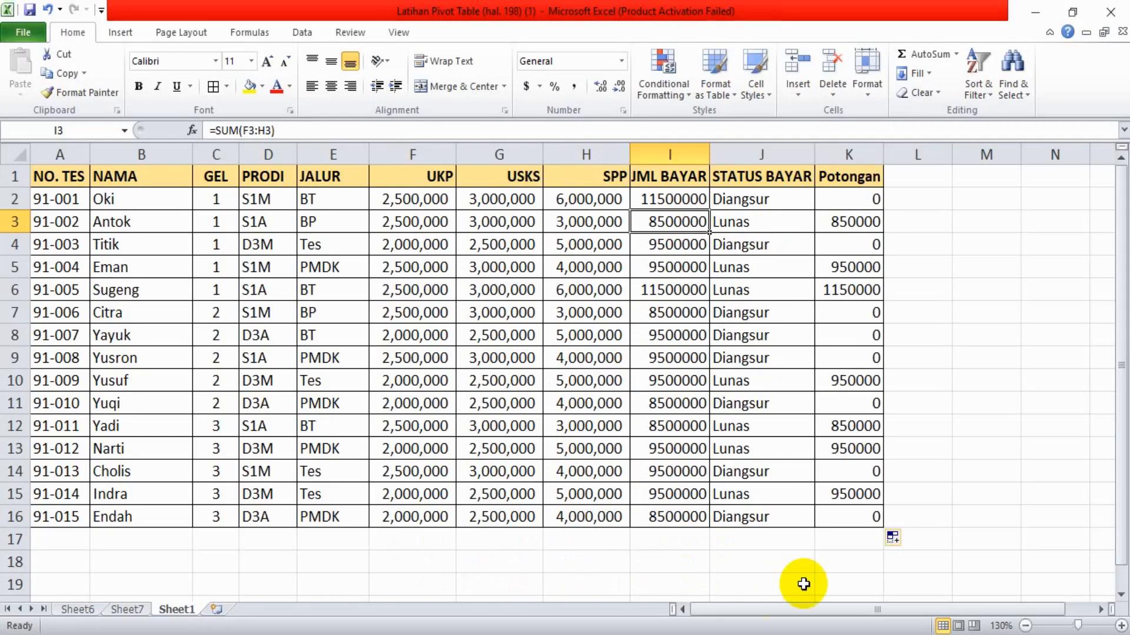
left_click(713, 579)
key("Down")
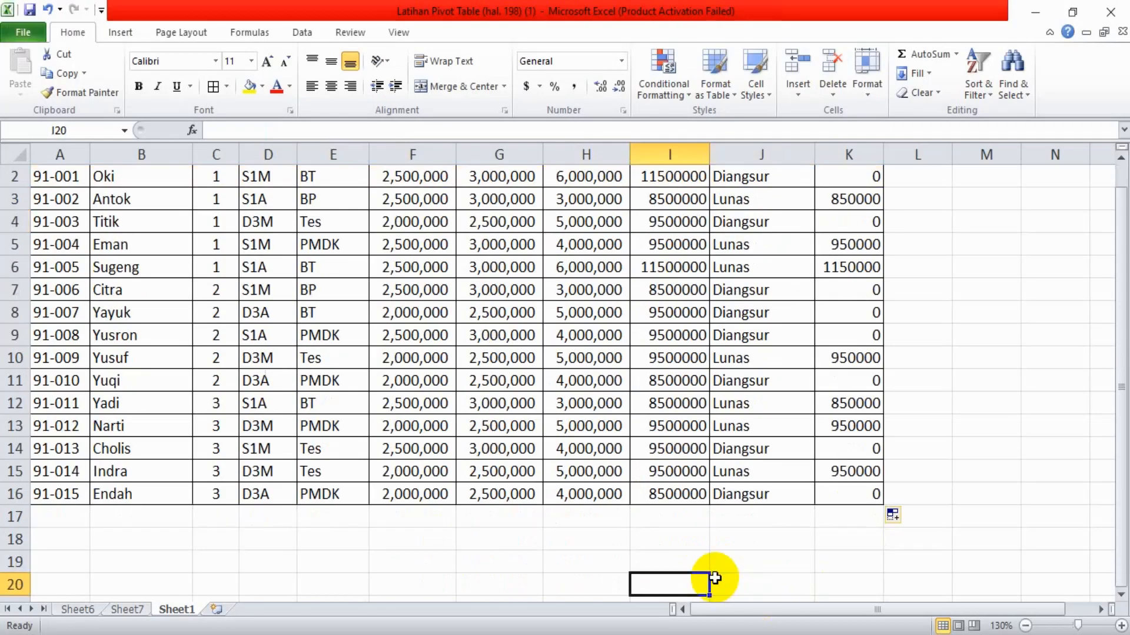
key("Home")
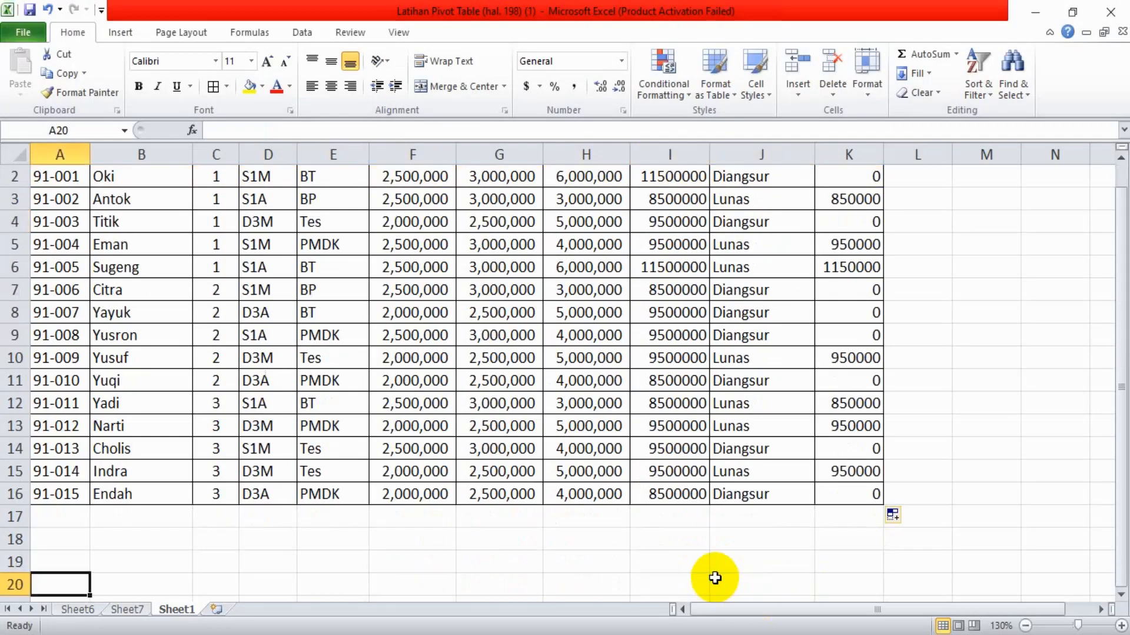
type("Jumlah UKP Jalur PMDK")
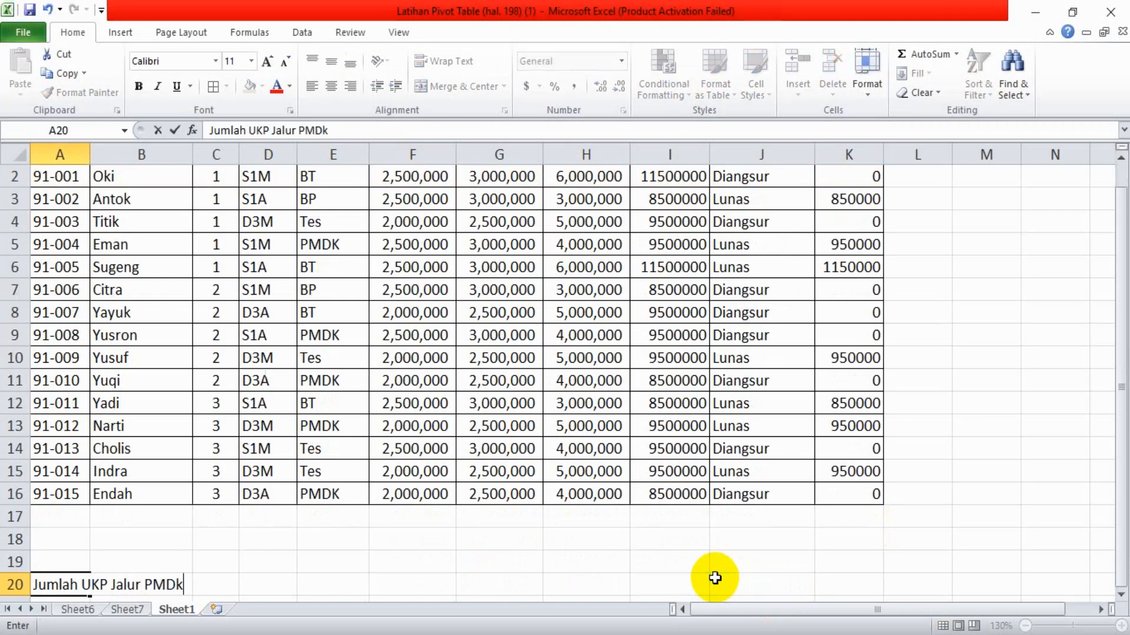
key("Tab")
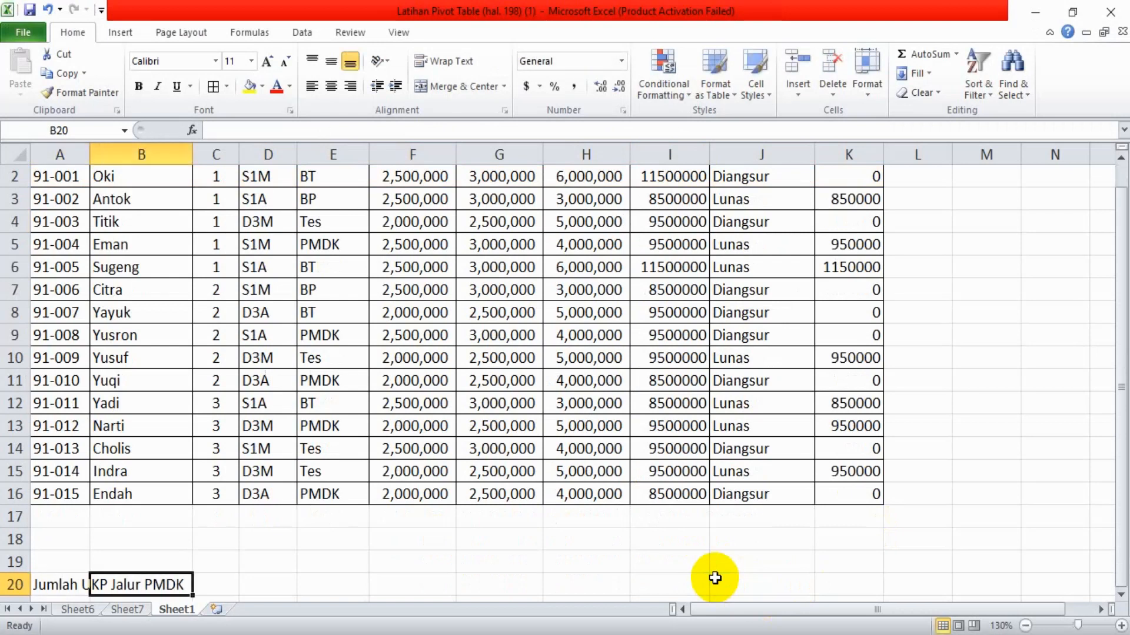
left_click(233, 580)
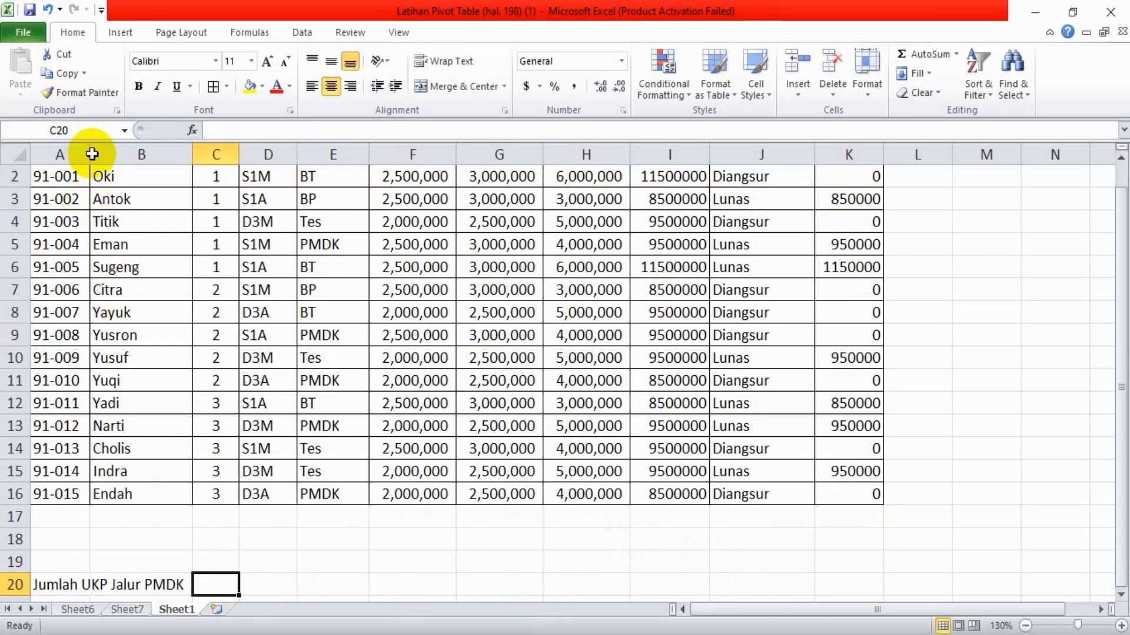
left_click(262, 584)
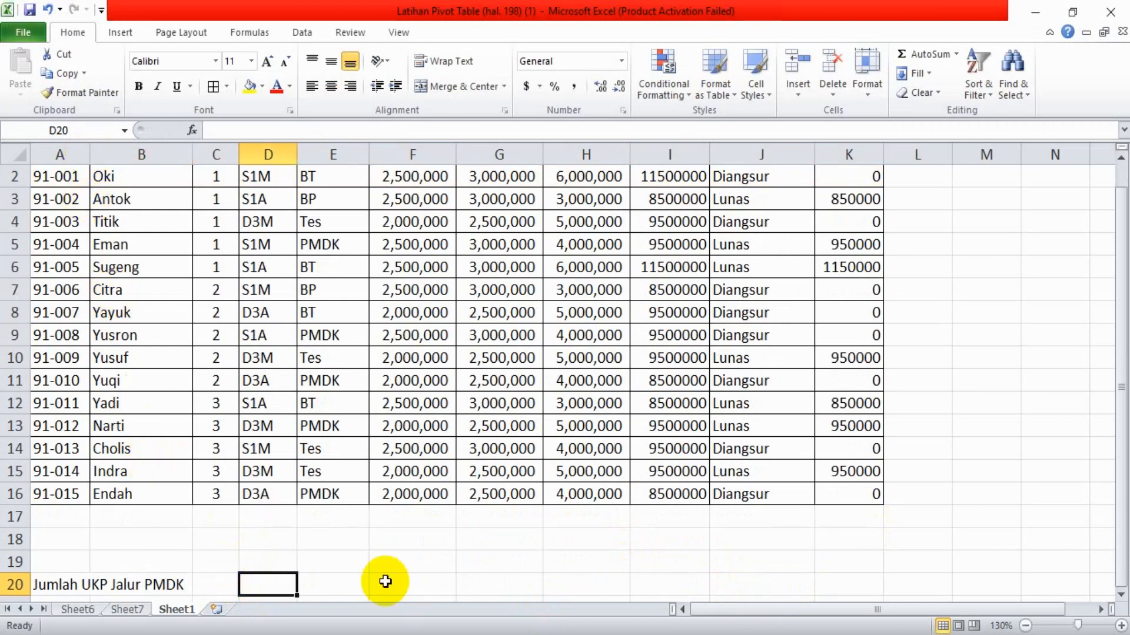
Switch to Adobe Reader and reread the SUMIF explanation, covering its arguments and the example that totals UKP for the PMDK path
left_click(514, 556)
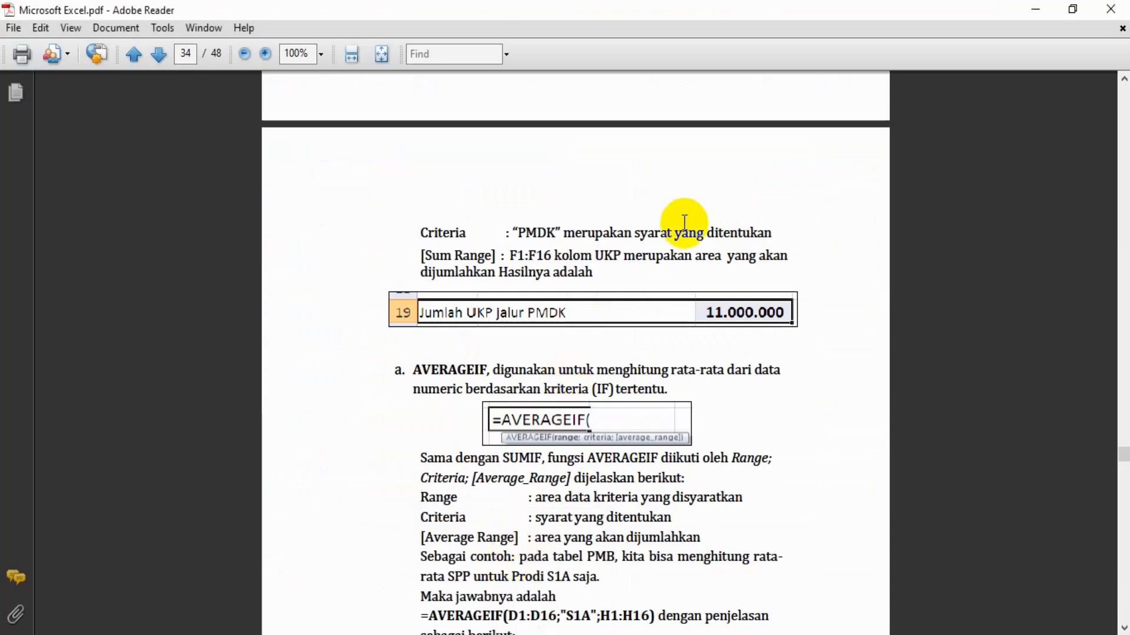
scroll(684, 222, "up", 15)
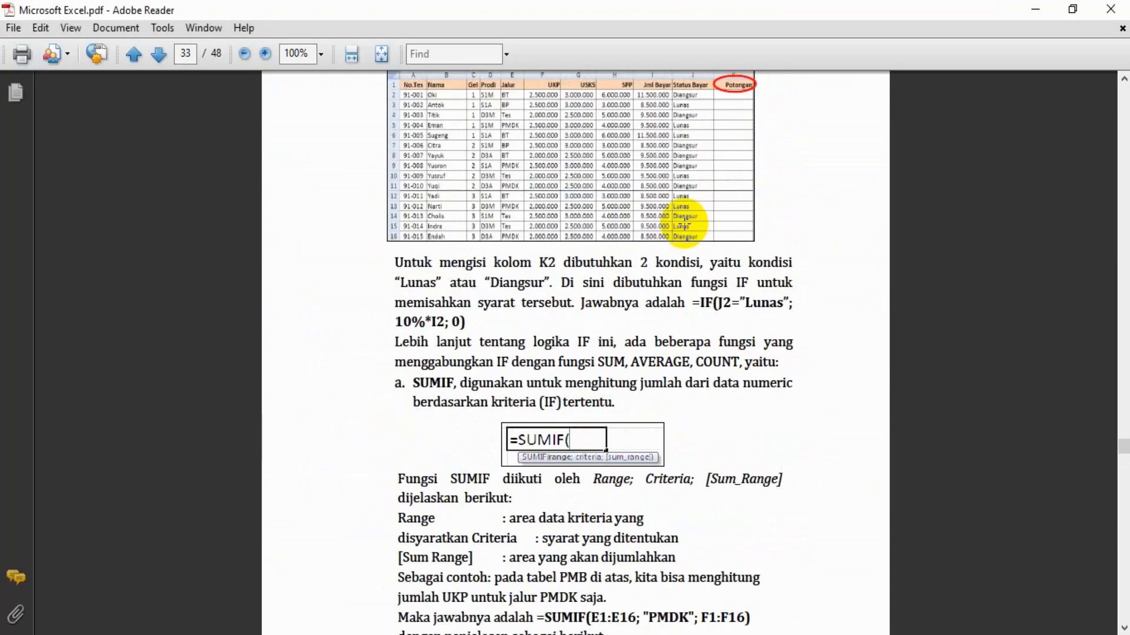
scroll(546, 459, "down", 1)
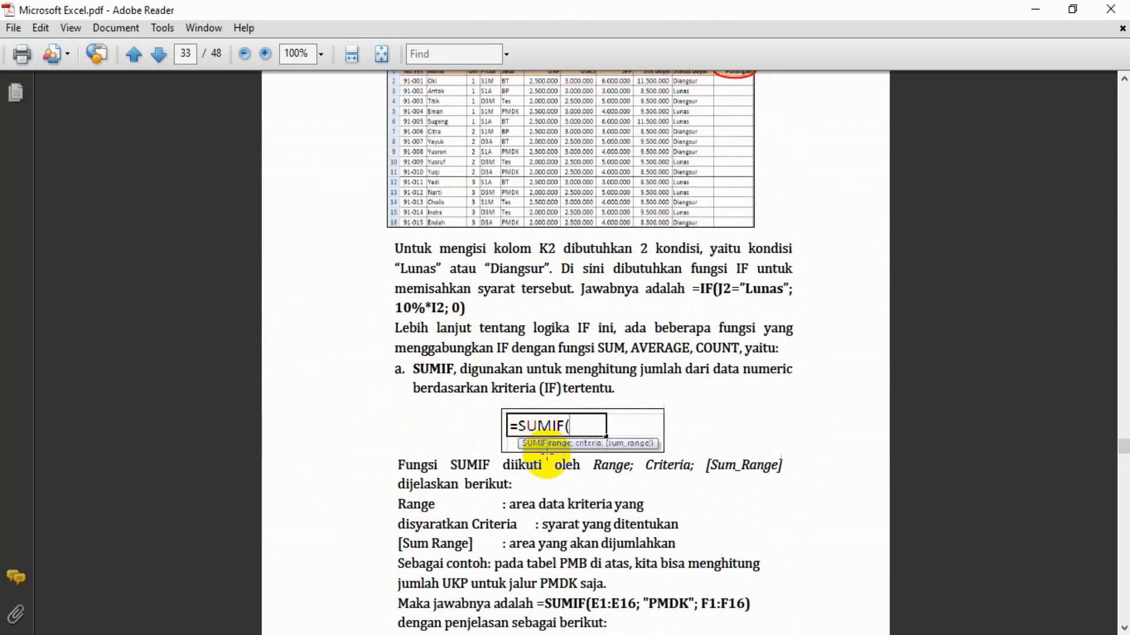
scroll(548, 462, "down", 3)
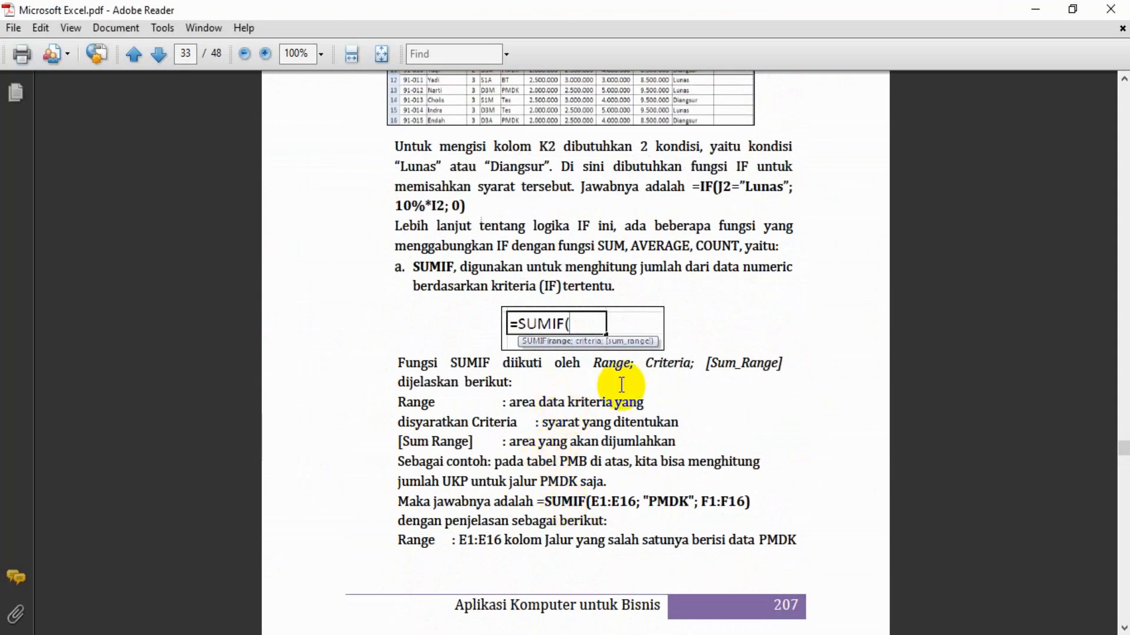
left_click_drag(667, 499, 691, 492)
left_click(700, 512)
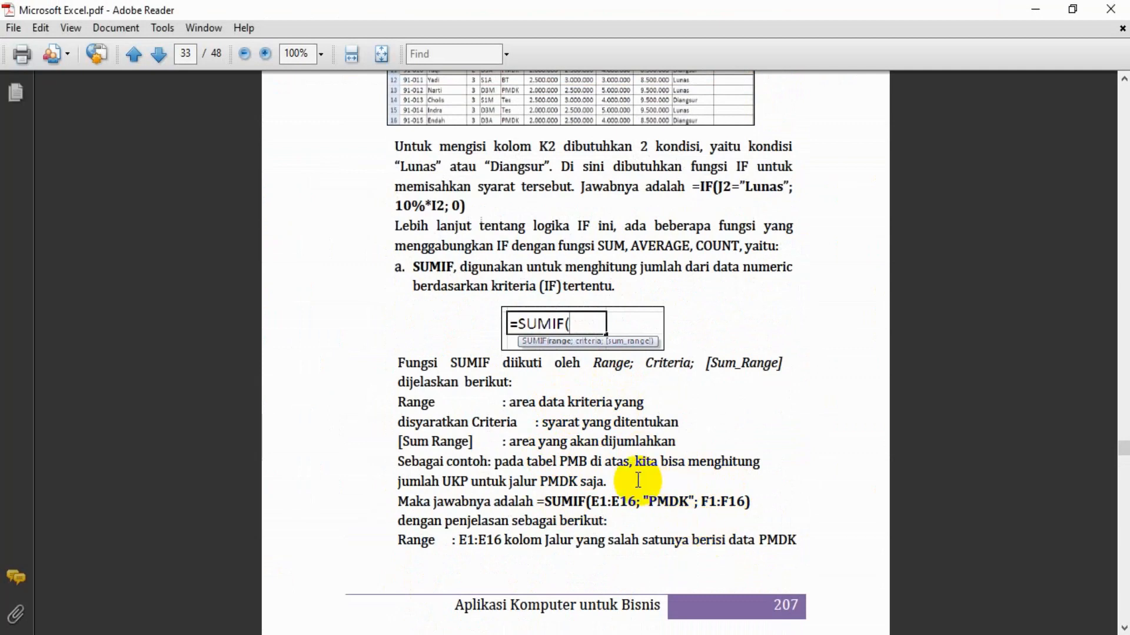
scroll(638, 481, "down", 5)
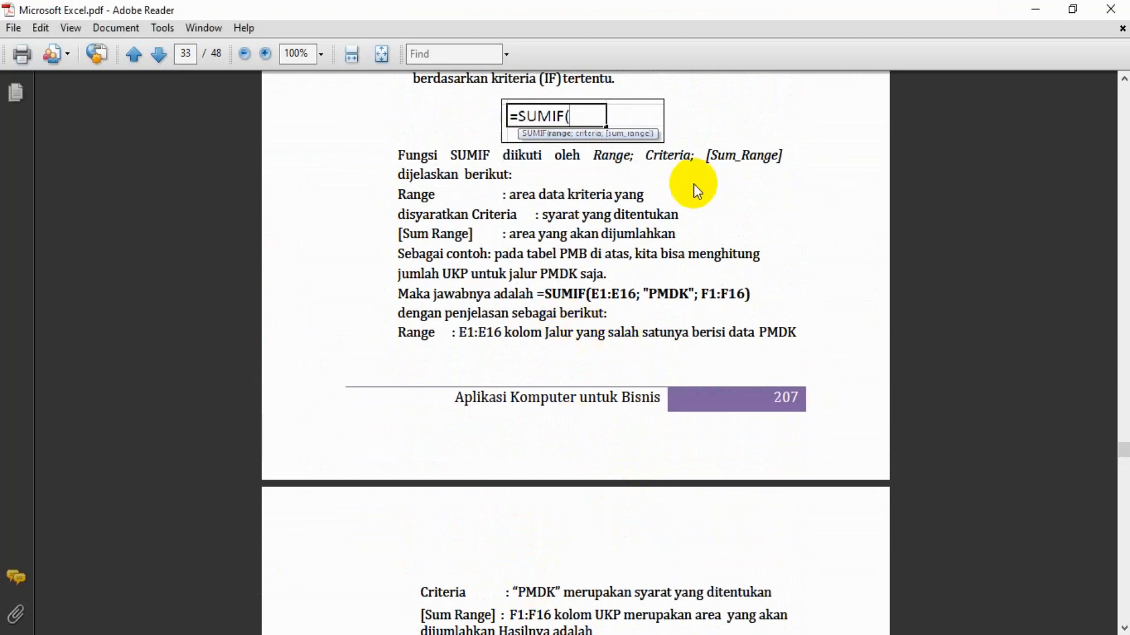
scroll(698, 191, "down", 3)
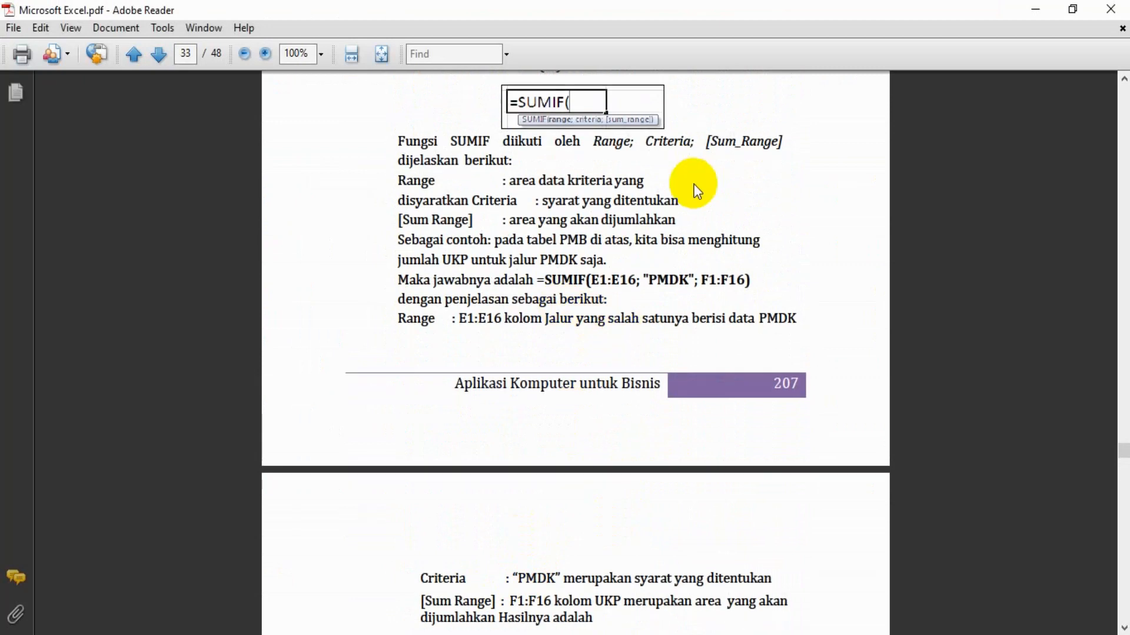
left_click_drag(669, 184, 693, 183)
left_click(613, 219)
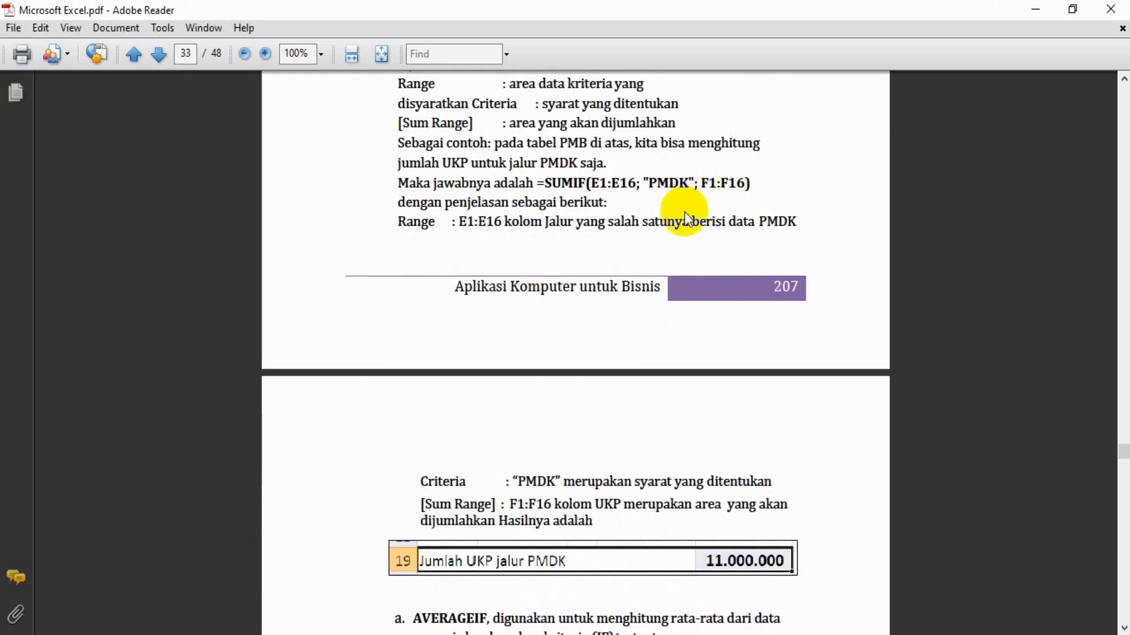
scroll(644, 323, "up", 4)
scroll(643, 322, "up", 1)
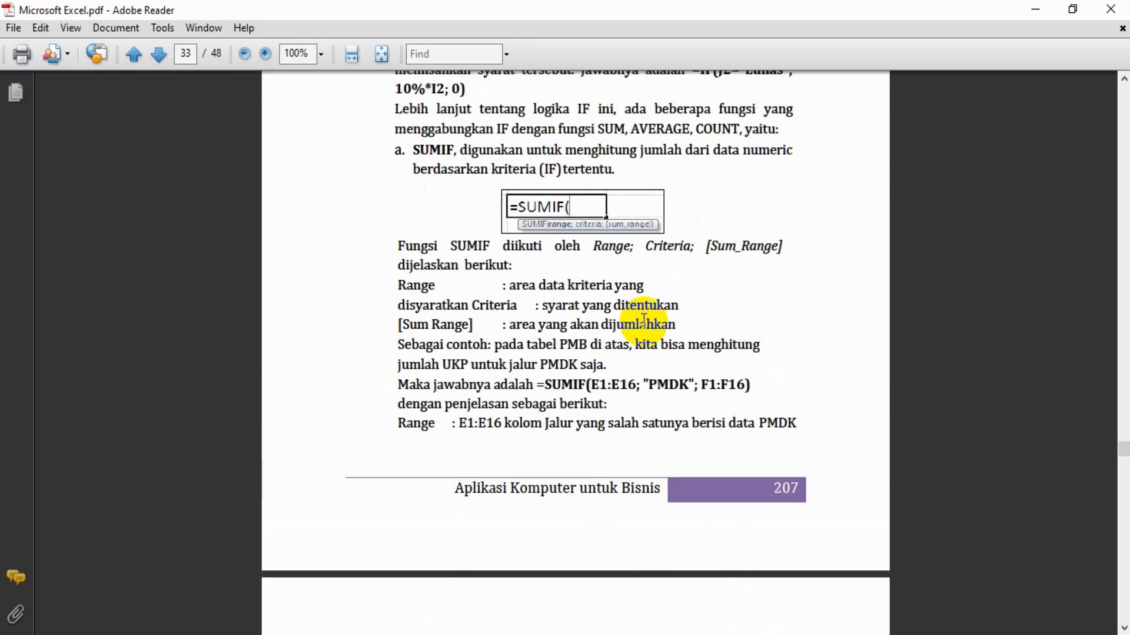
Return to Excel and start a formula in cell D20 with =sumif(
key("alt+Tab")
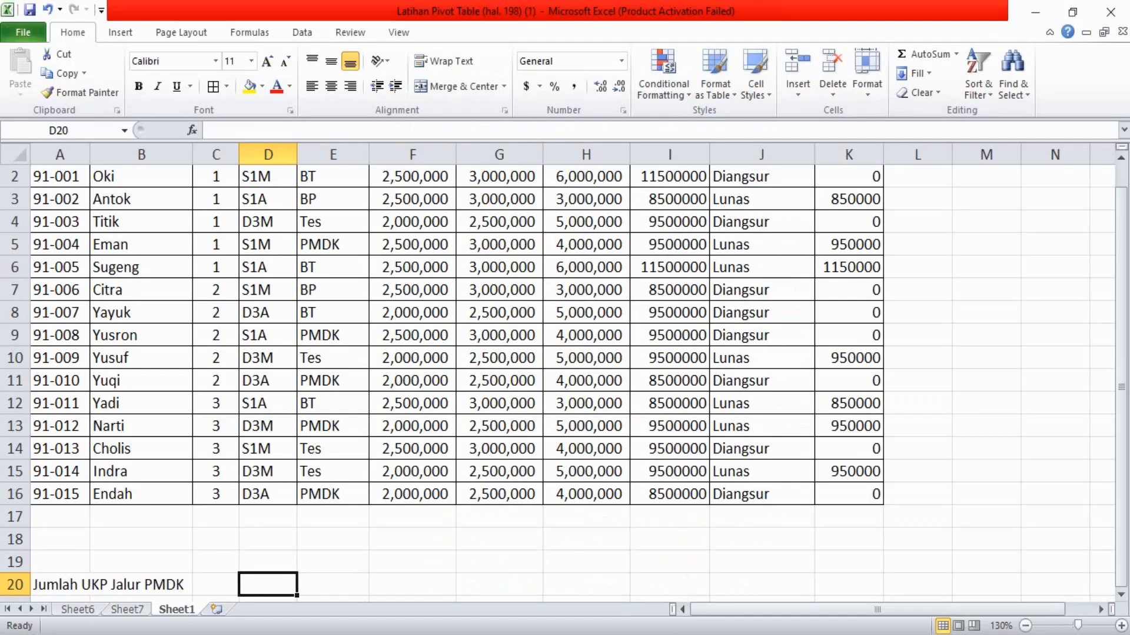
type("=")
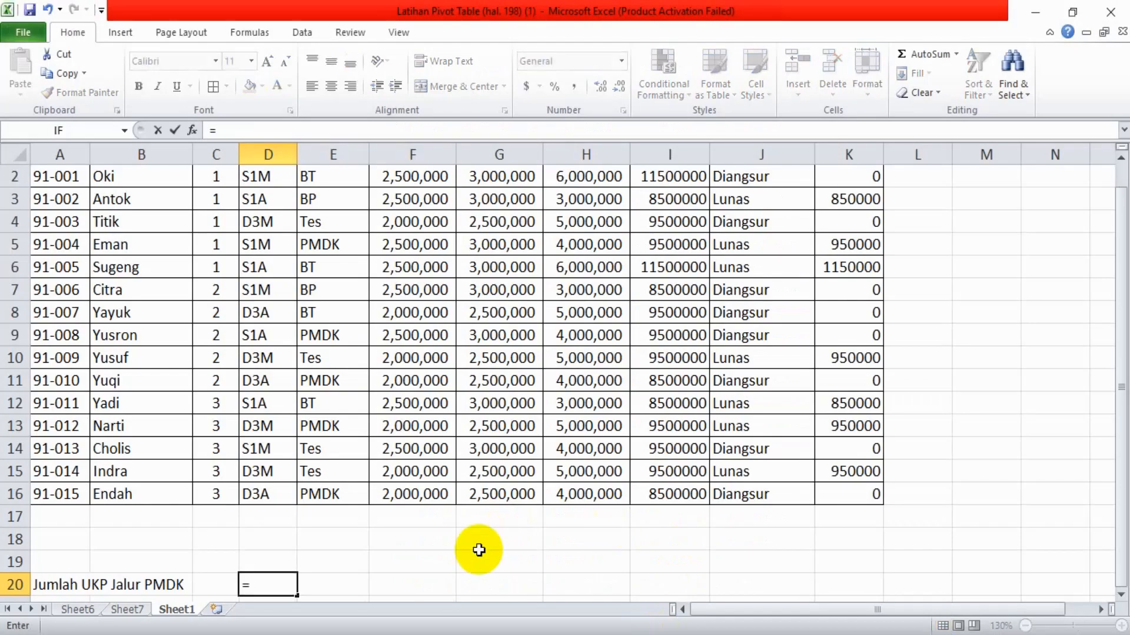
type("sumif")
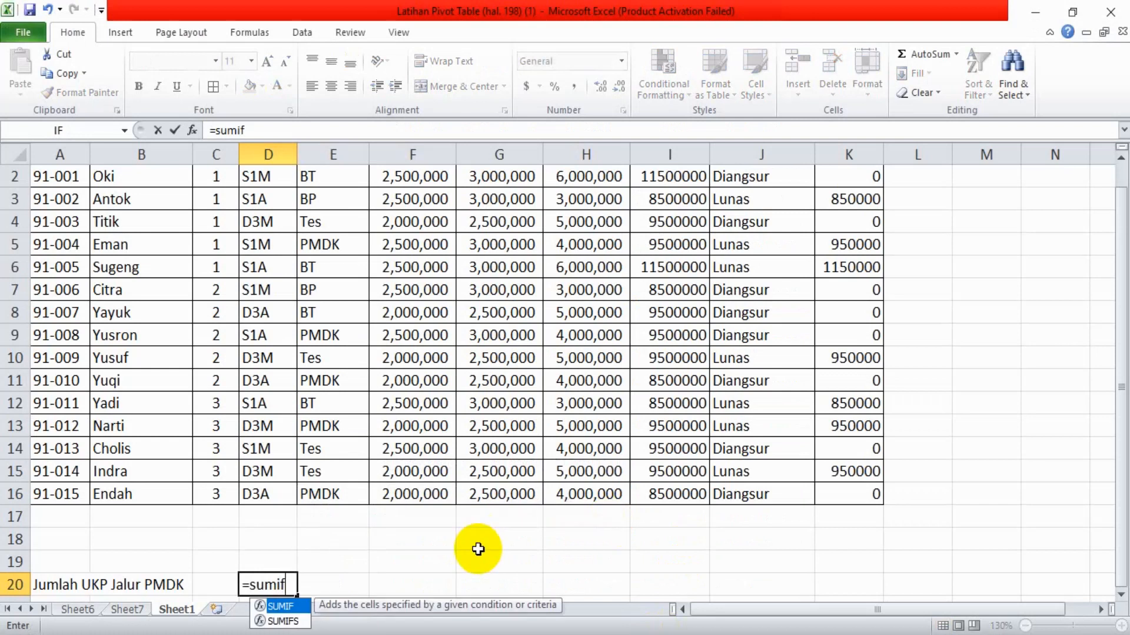
type("(")
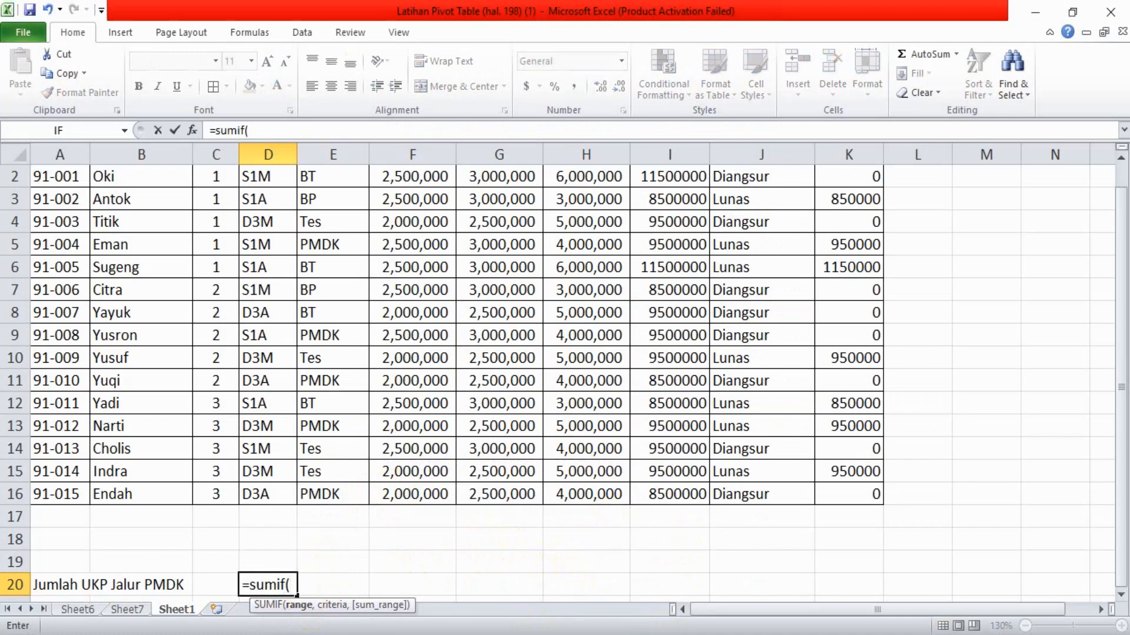
Consult the SUMIF example in the Adobe Reader guide, and set E2:E16 in the Jalur column as the formula's criteria range in Excel
key("alt+Tab")
scroll(646, 372, "up", 5)
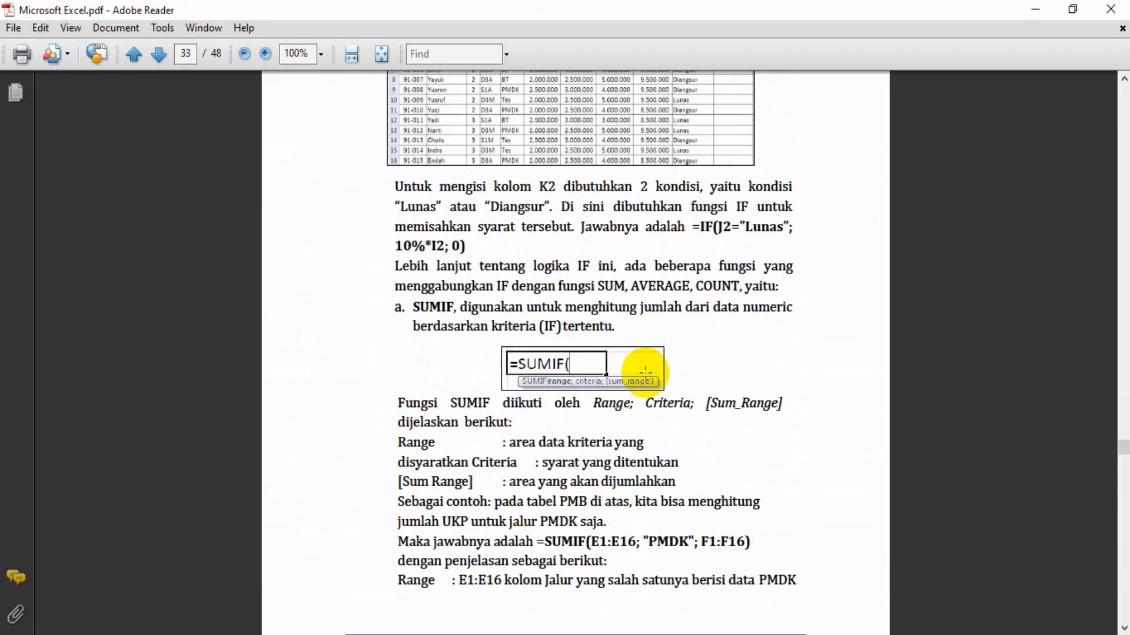
left_click_drag(587, 542, 632, 544)
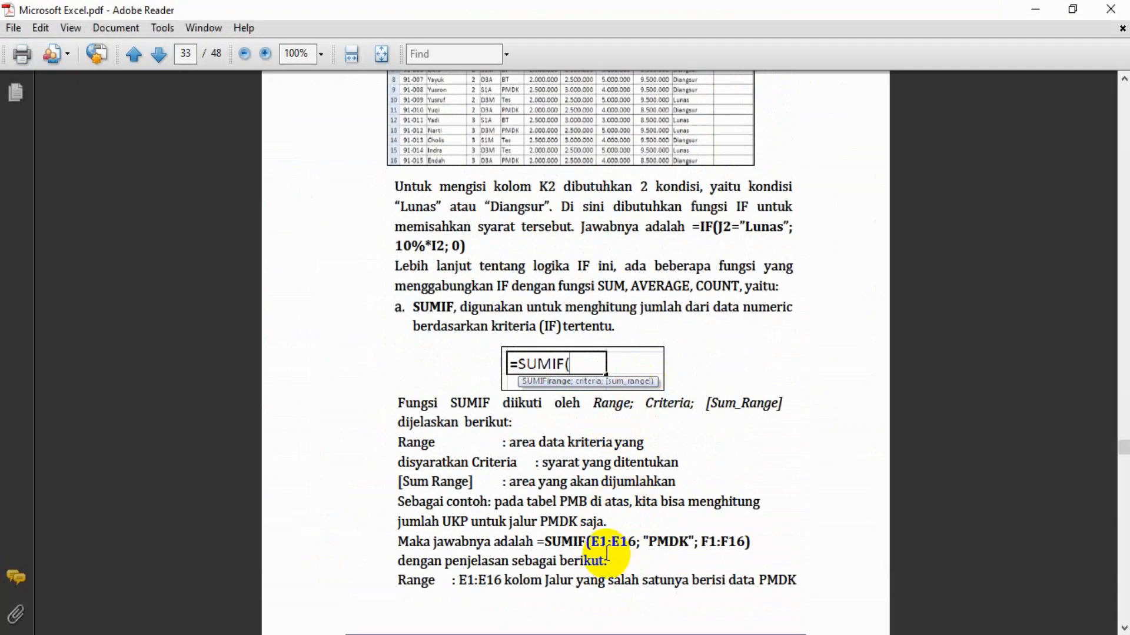
left_click(645, 559)
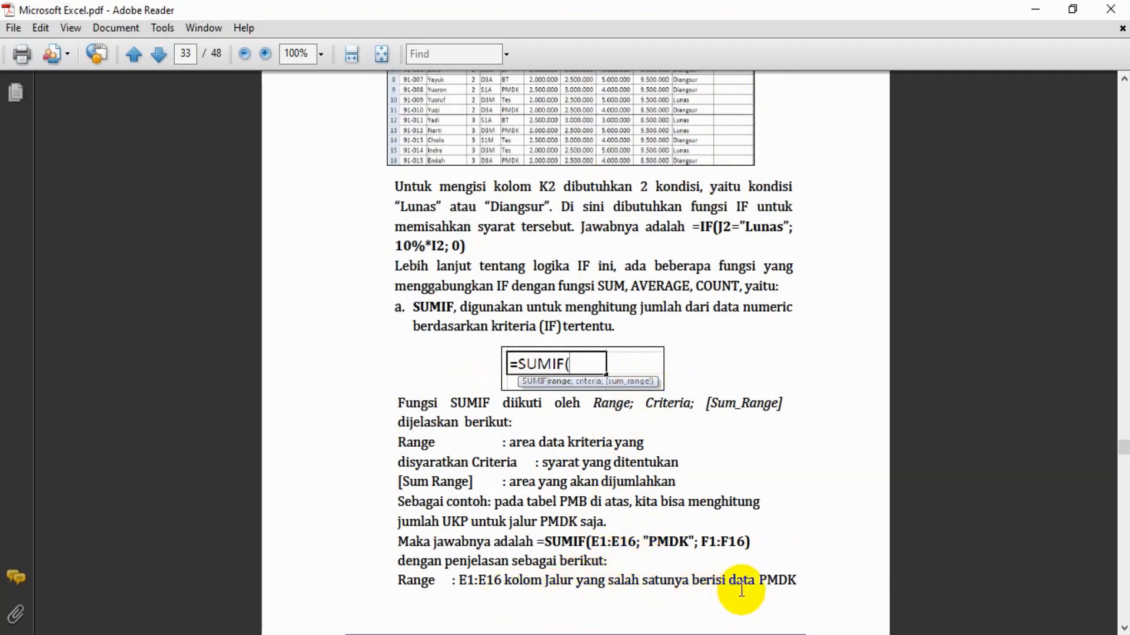
left_click_drag(751, 521, 734, 525)
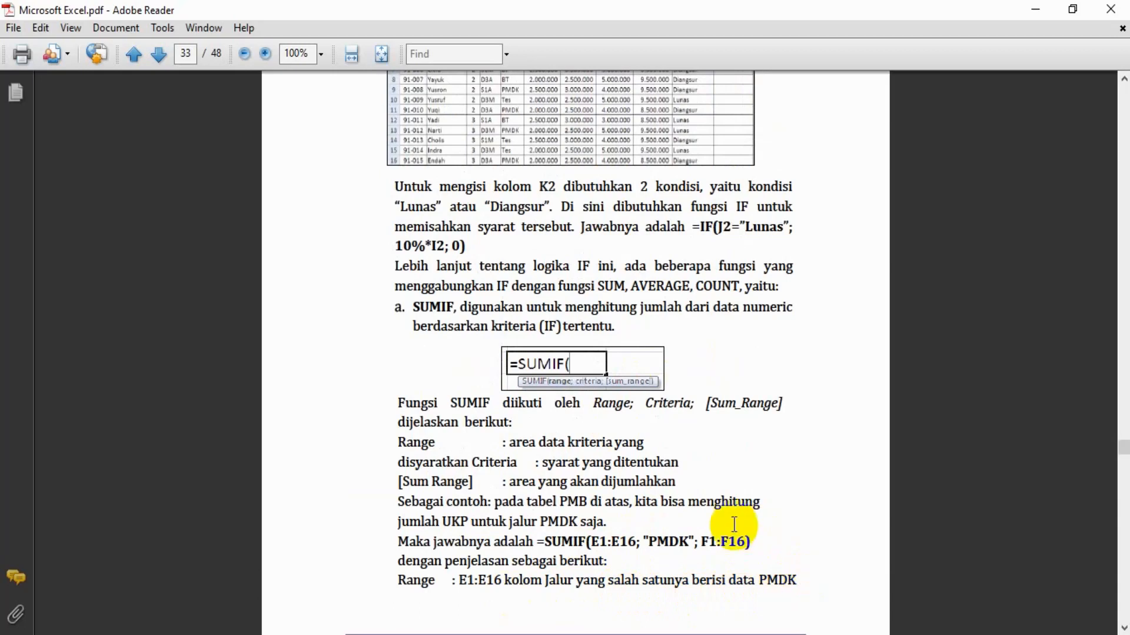
left_click_drag(693, 581, 716, 580)
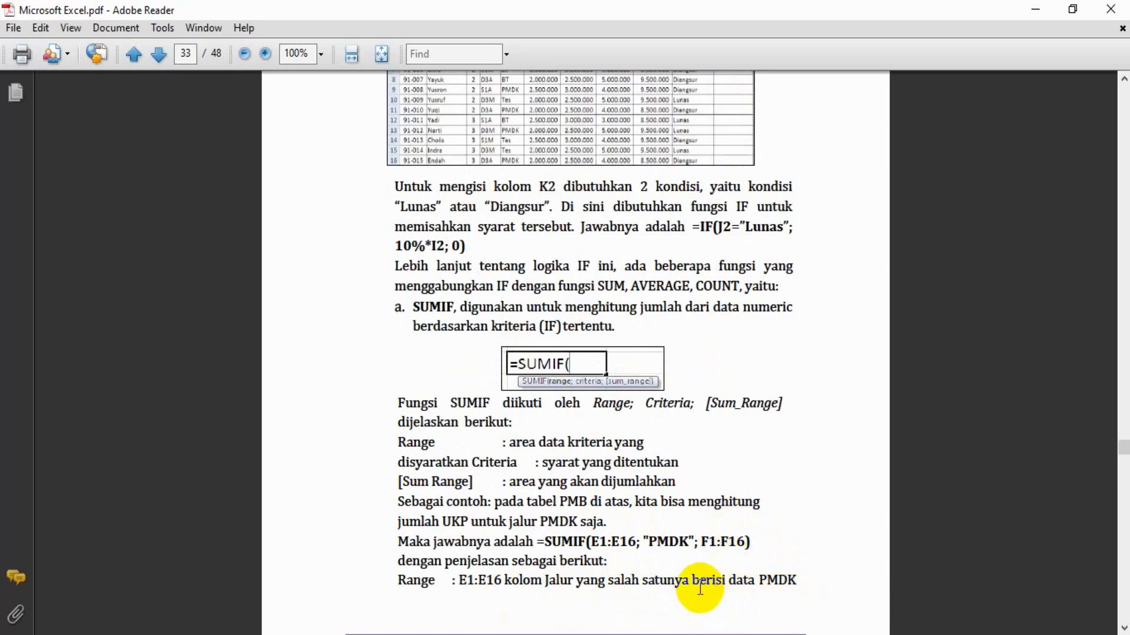
key("alt+Tab")
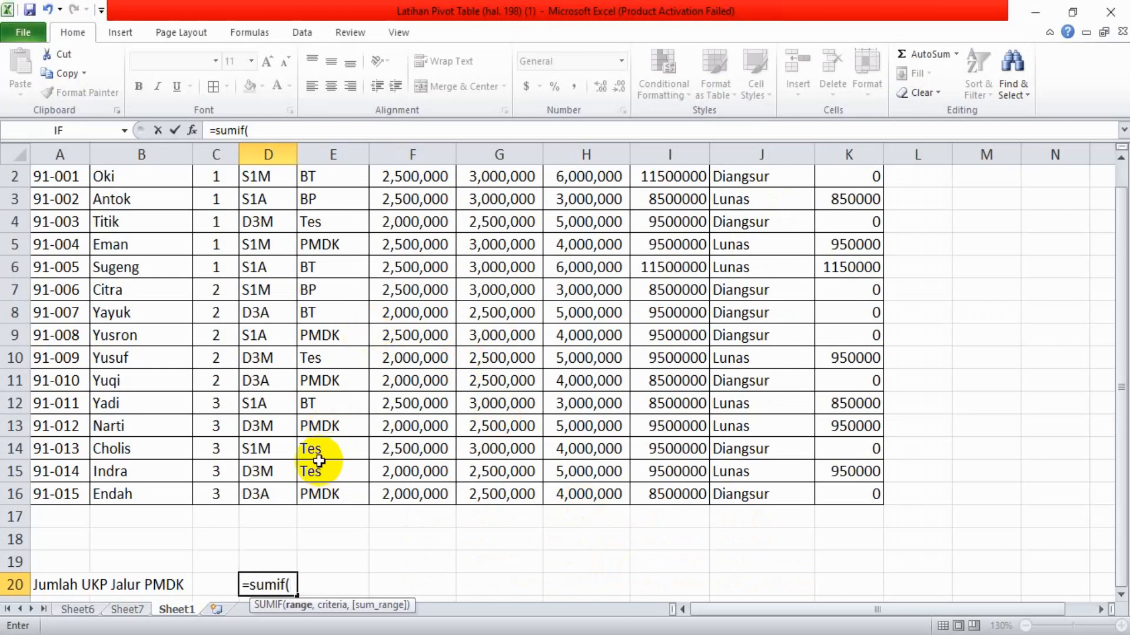
left_click(320, 177)
scroll(321, 177, "up", 1)
left_click(321, 178)
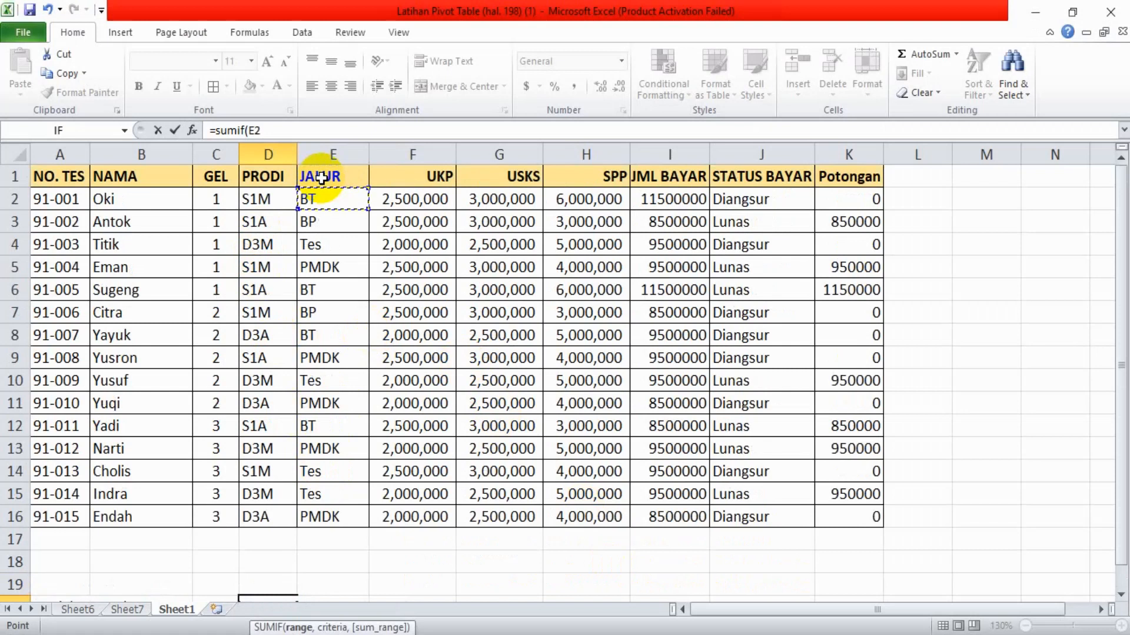
left_click_drag(323, 200, 340, 515)
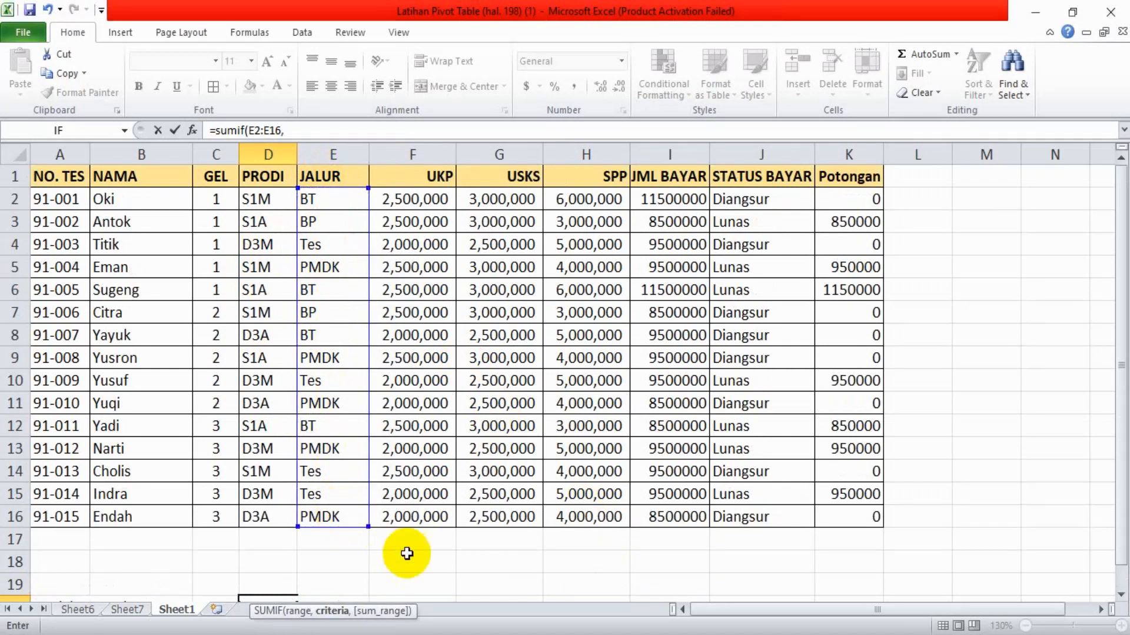
Check the criterion in the Adobe Reader guide and add "PMDK" as the SUMIF criteria in Excel
left_click(511, 634)
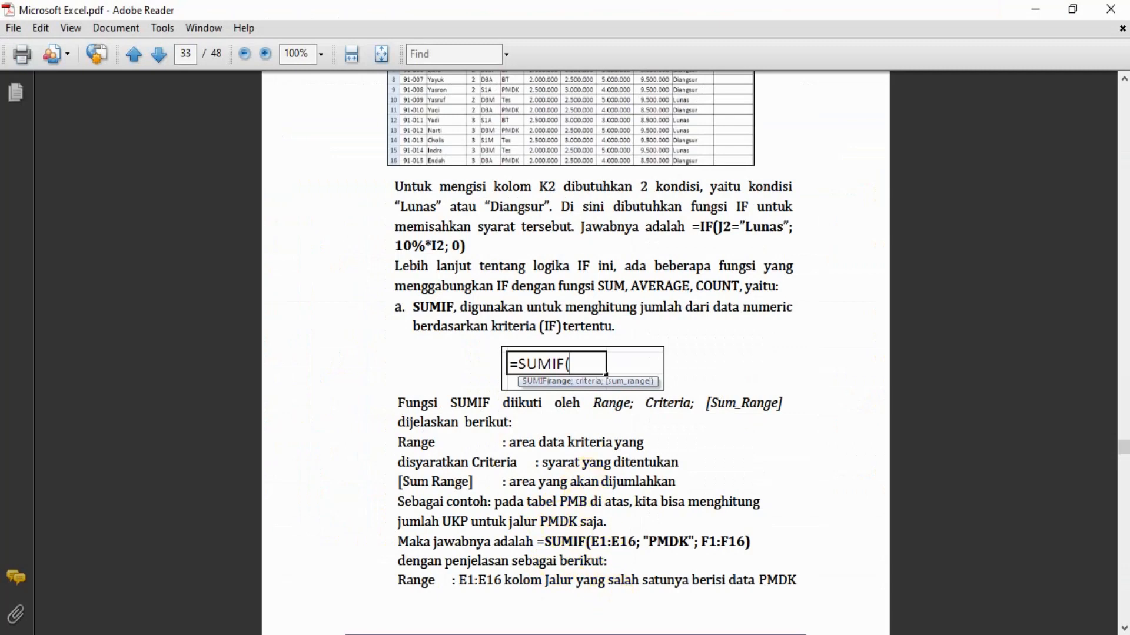
left_click(520, 634)
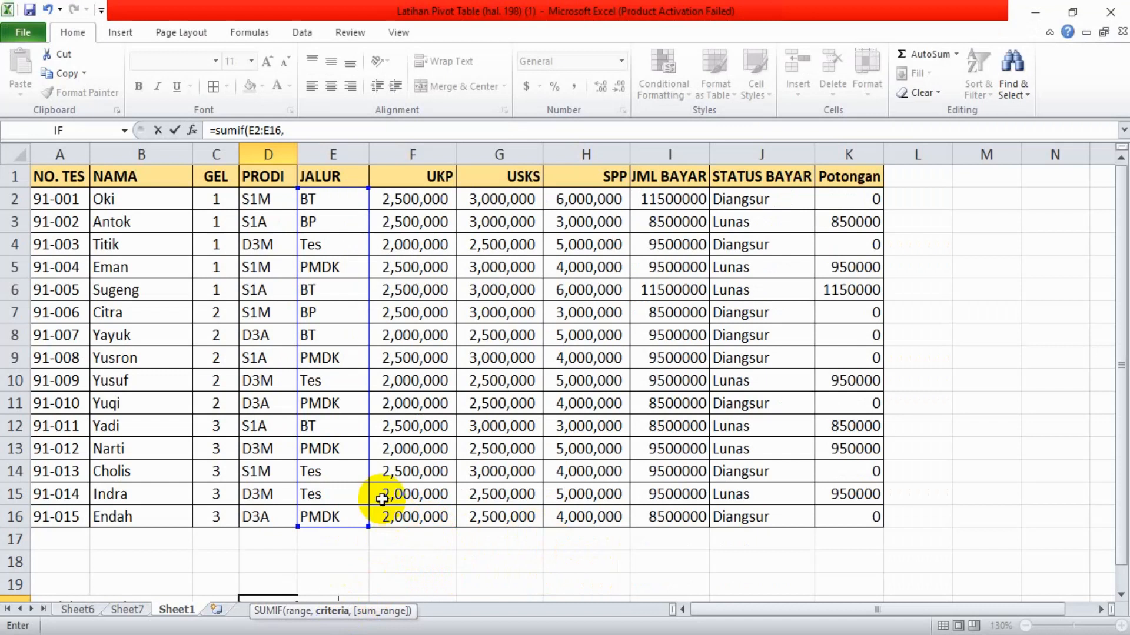
left_click(300, 131)
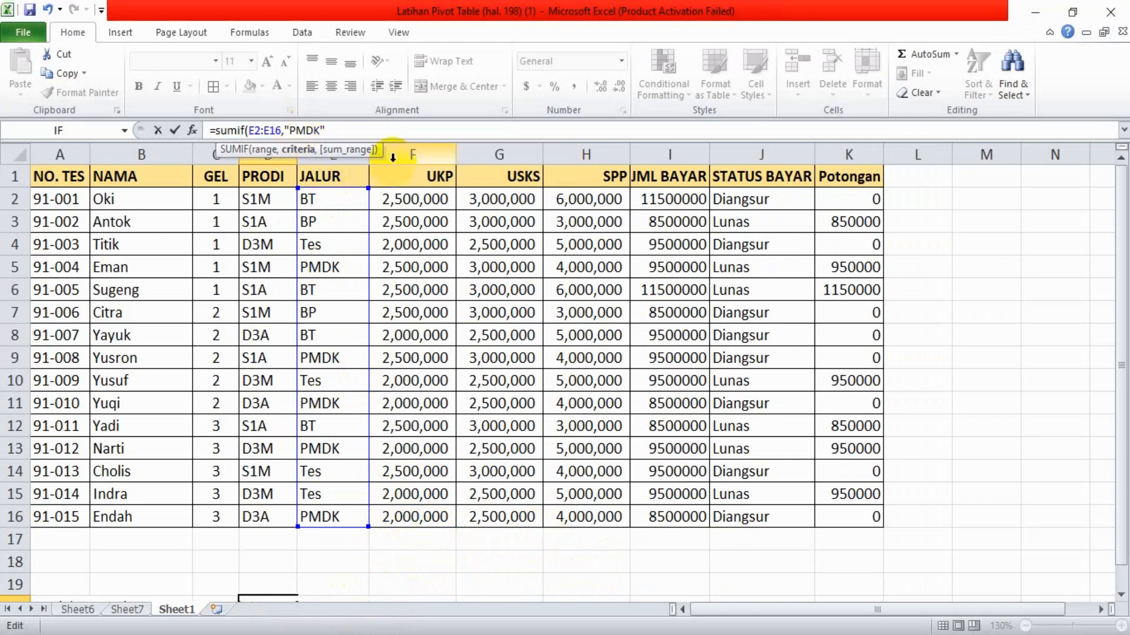
Check the sum range in the Adobe Reader guide and complete the D20 SUMIF in Excel with F2:F16 from the UKP column
mouse_move(506, 630)
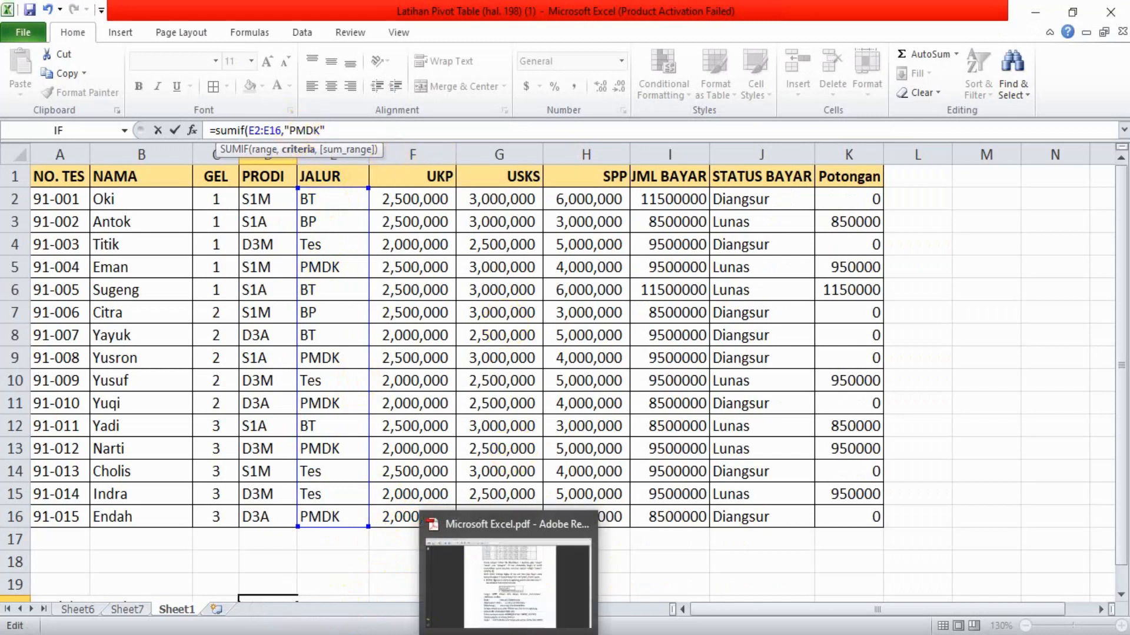
left_click(505, 582)
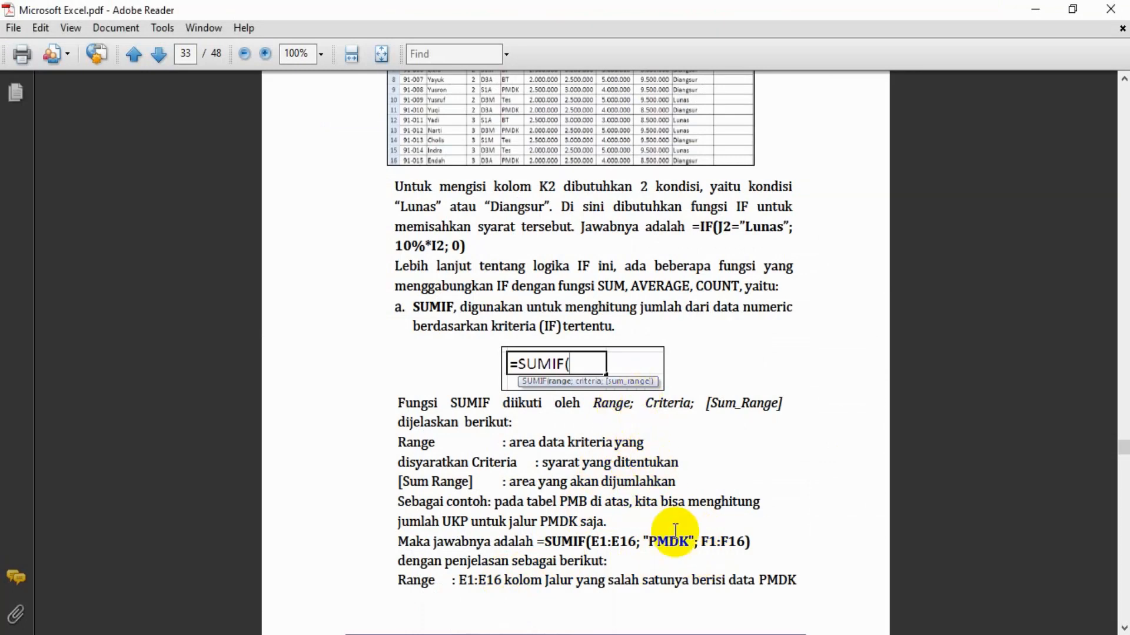
scroll(675, 532, "down", 10)
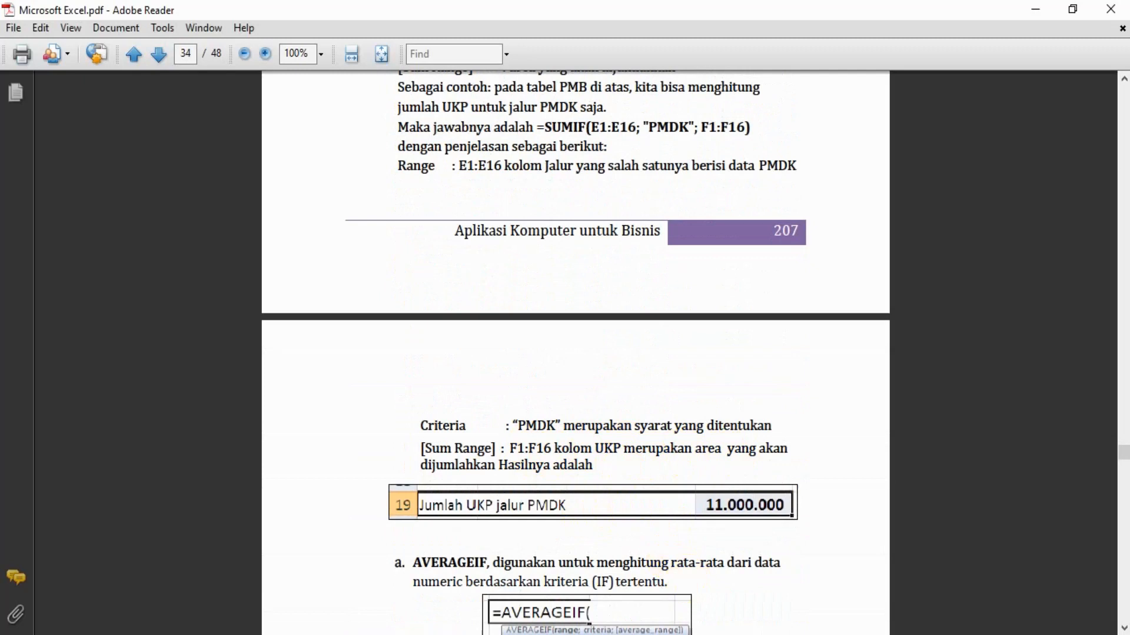
key("alt+Tab")
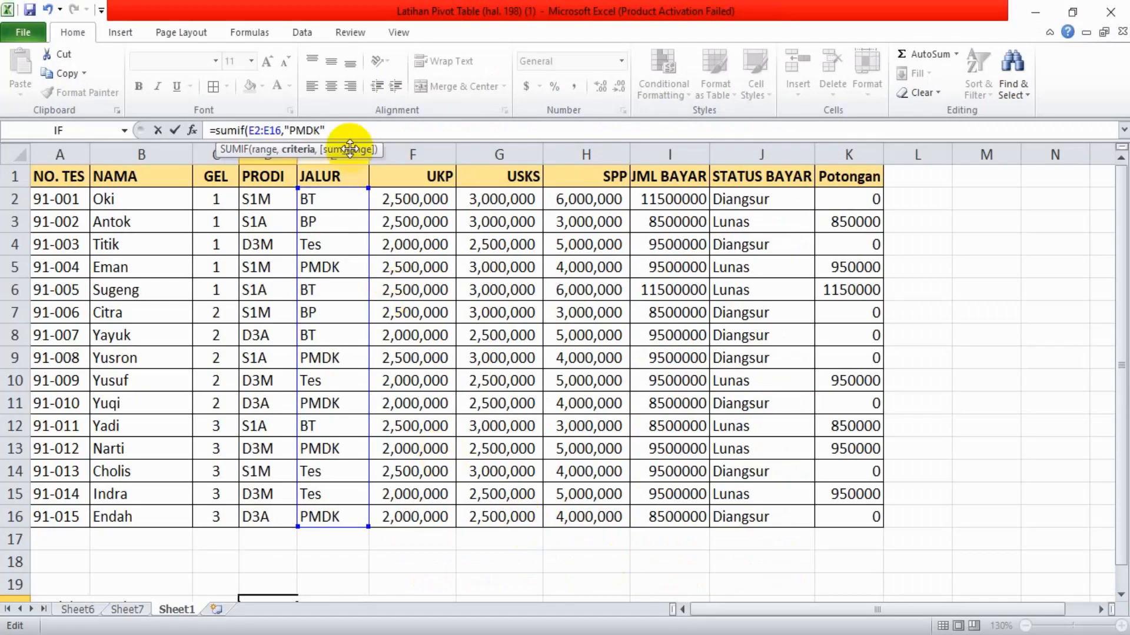
type(",")
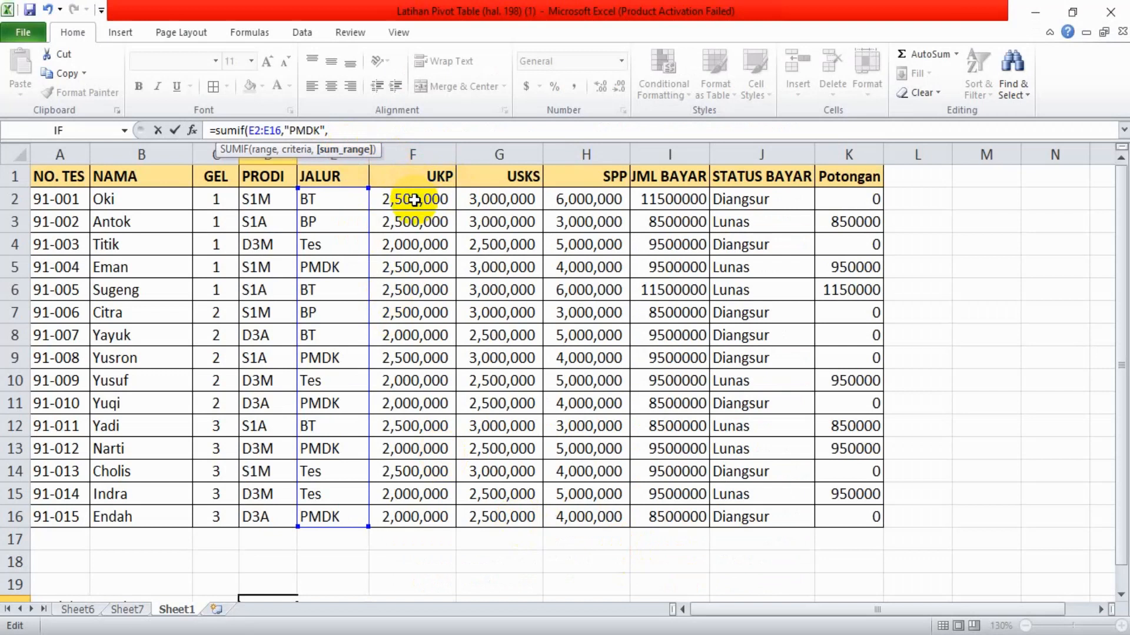
left_click_drag(415, 198, 430, 517)
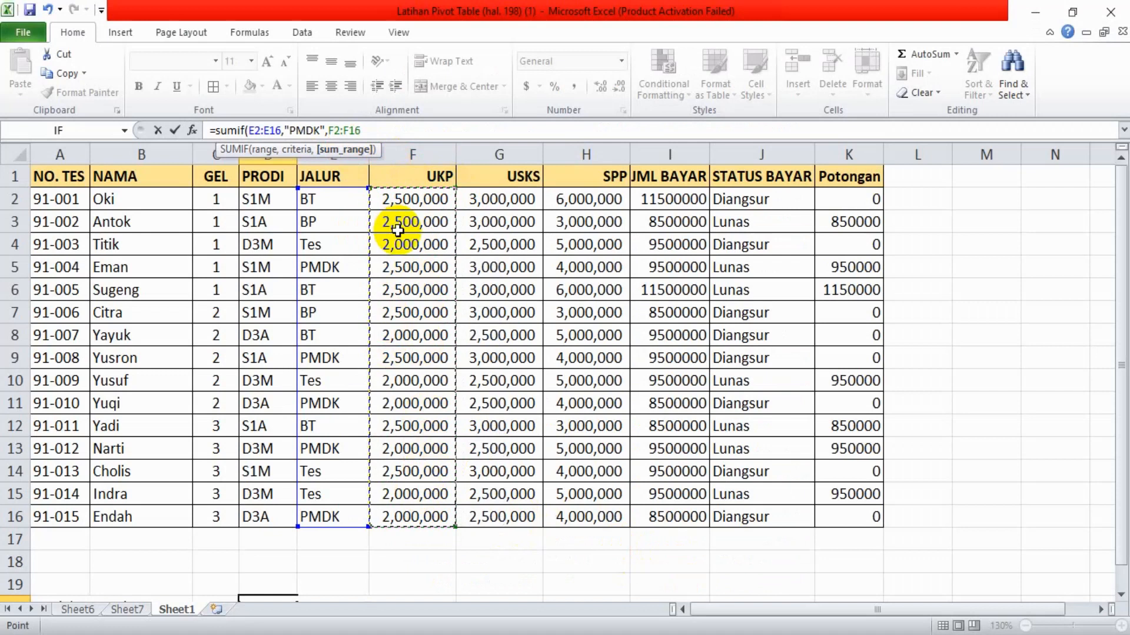
type(")")
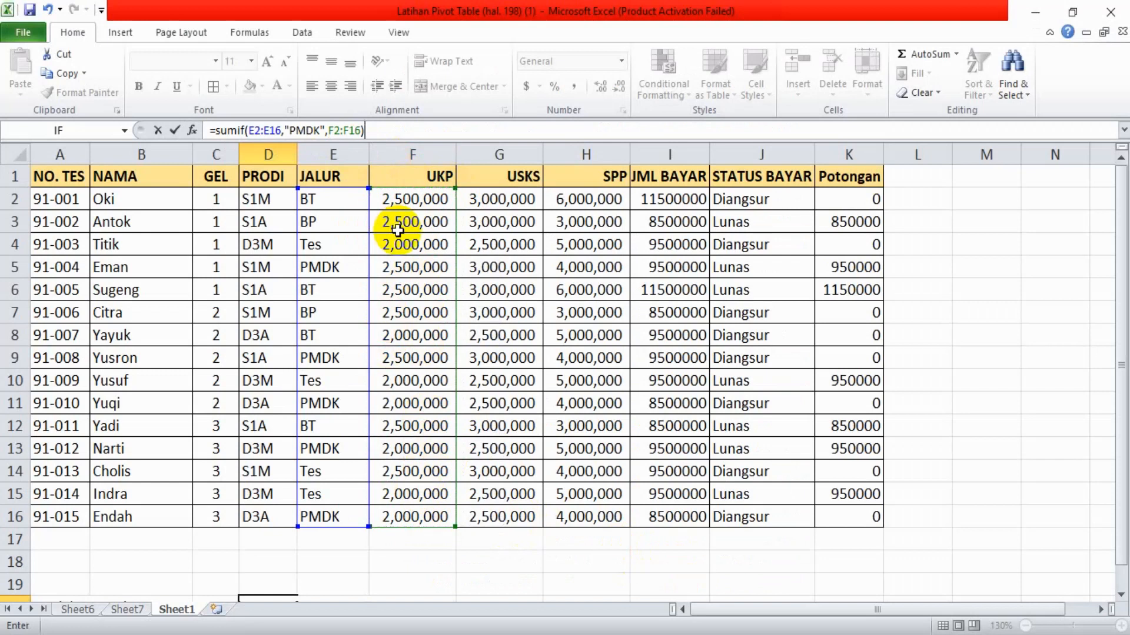
key("Return")
key("Return")
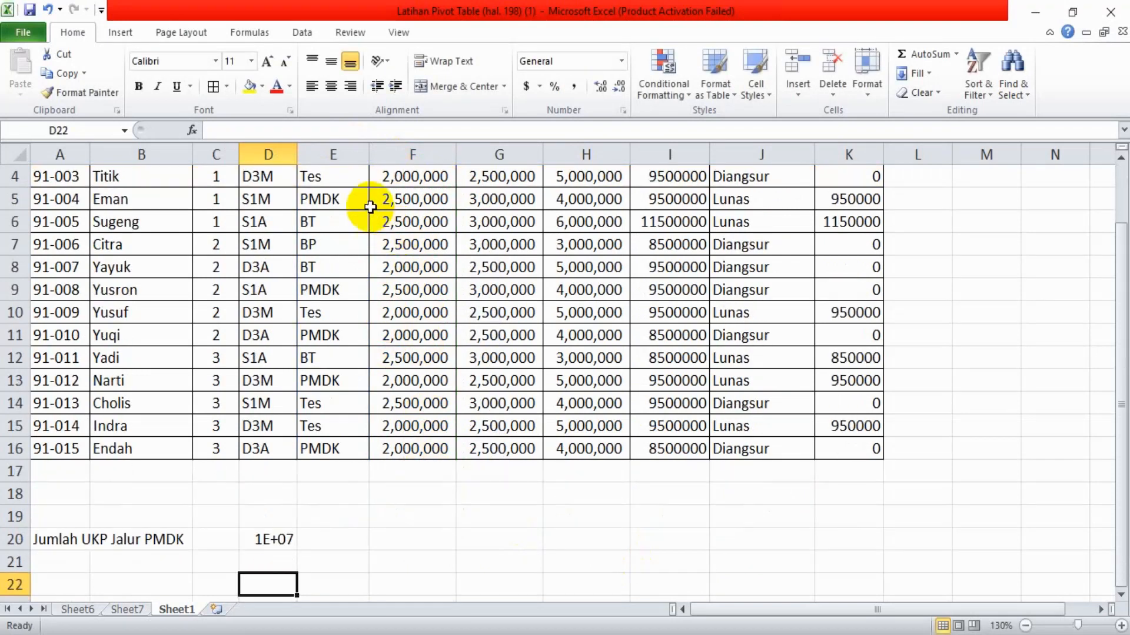
Widen column D to fit its contents so the full PMDK total in D20 can be read
left_click(277, 539)
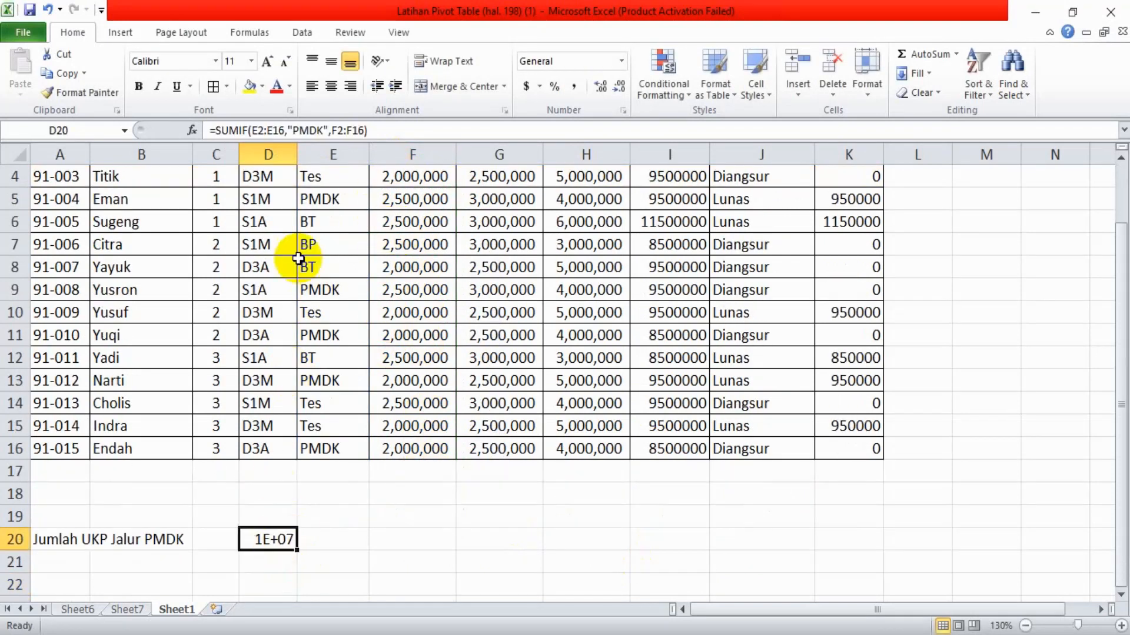
double_click(297, 151)
left_click(360, 538)
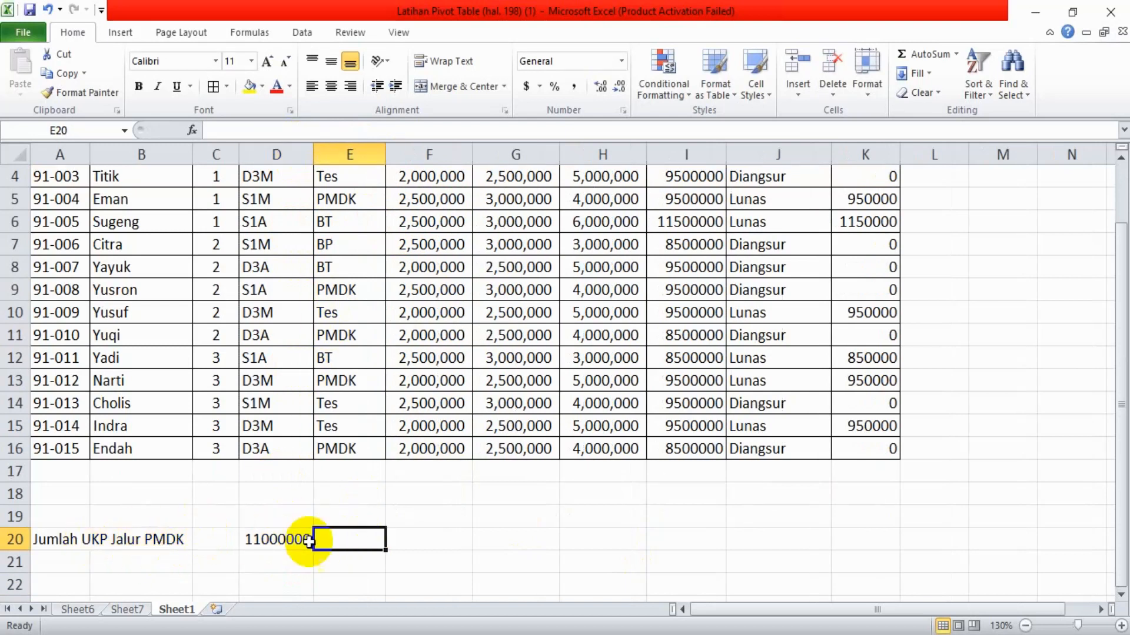
left_click(289, 540)
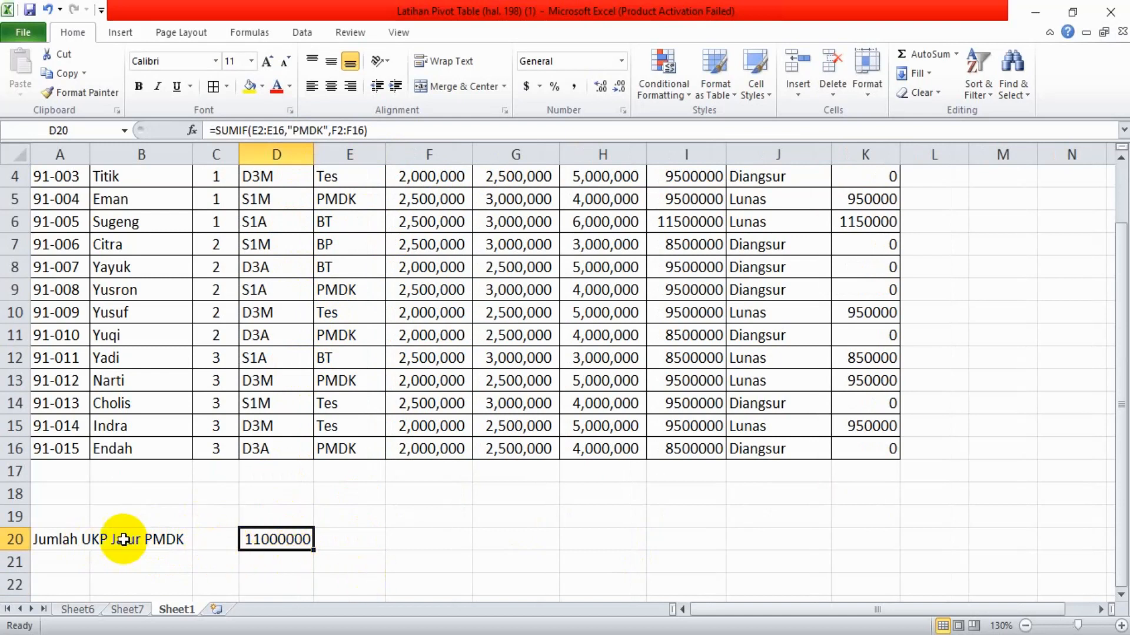
Select cell A21, read the AVERAGEIF section and its S1A example in the Adobe Reader guide, and return to Excel
left_click(117, 559)
left_click(60, 560)
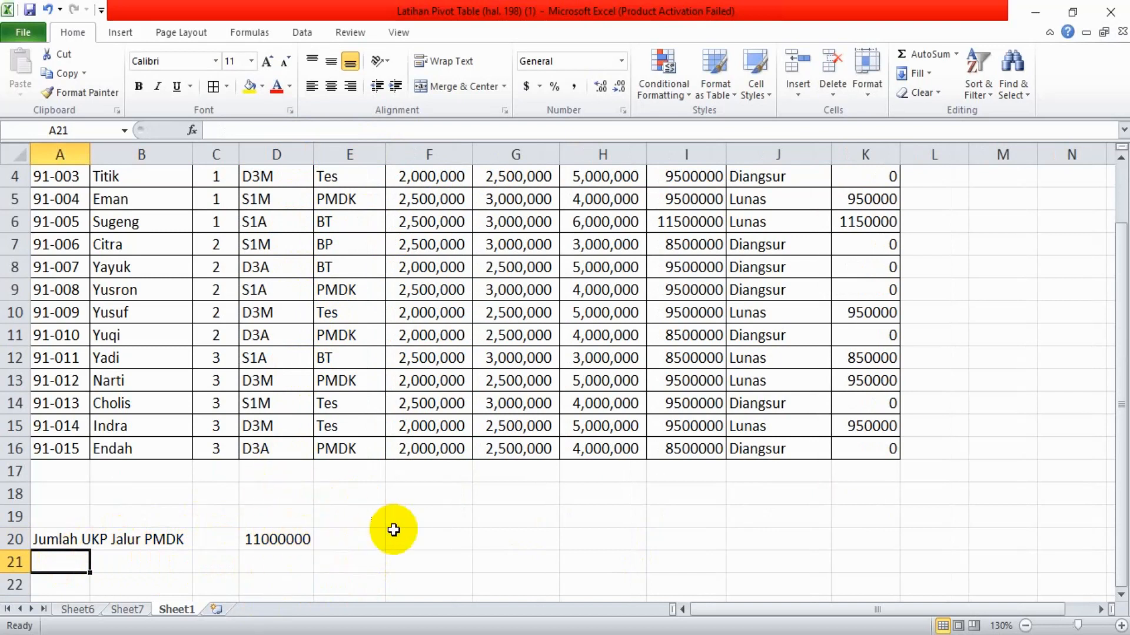
key("alt+Tab")
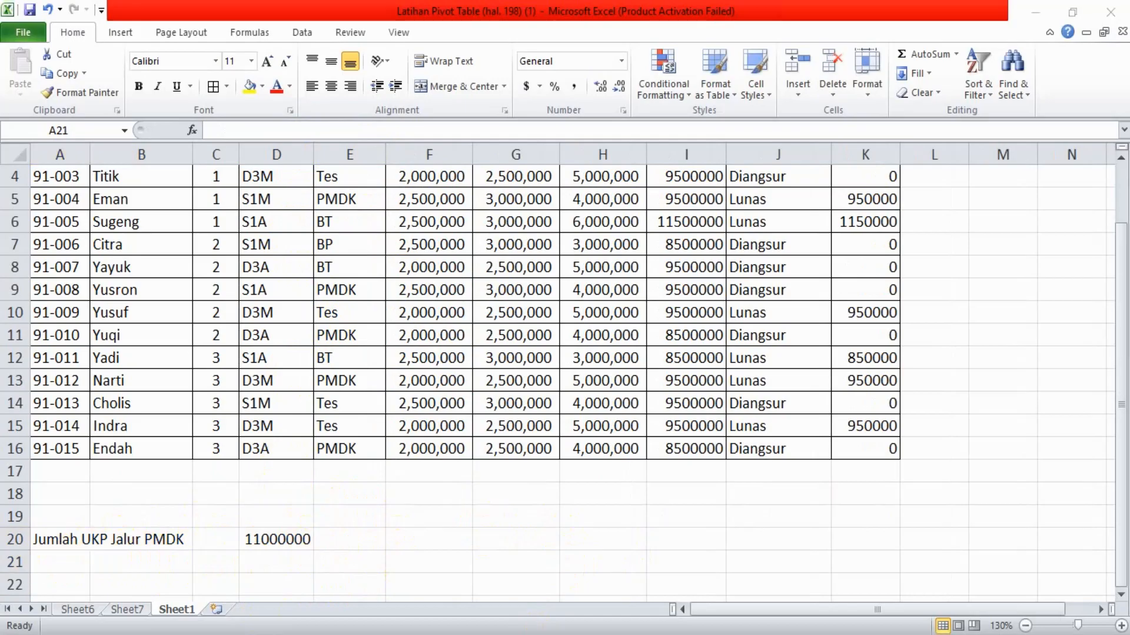
scroll(607, 412, "down", 10)
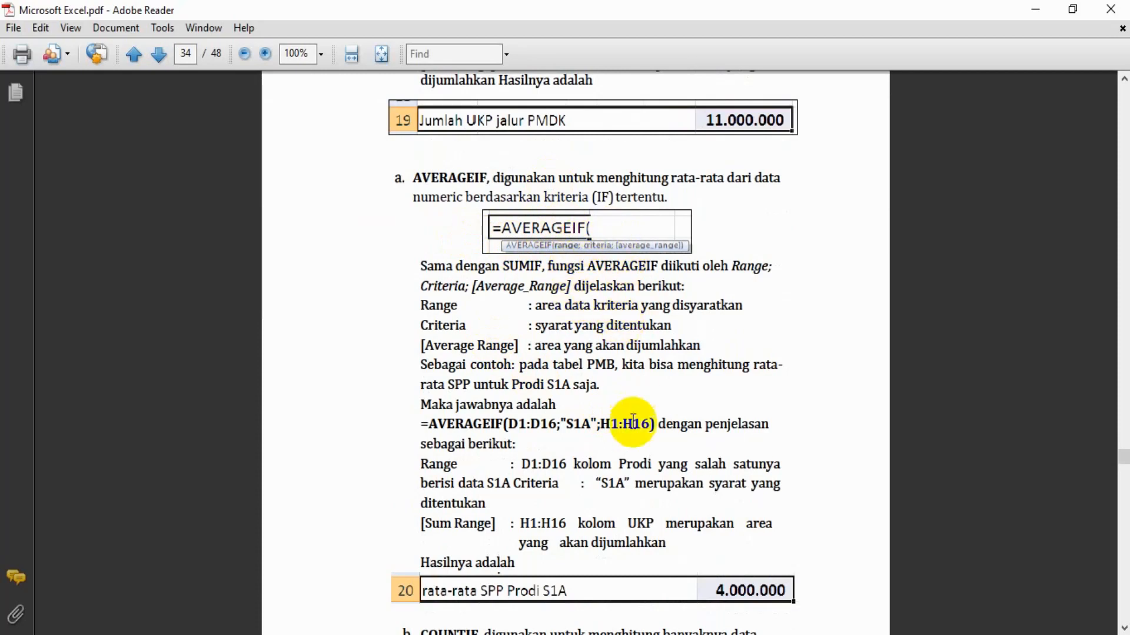
scroll(603, 552, "down", 2)
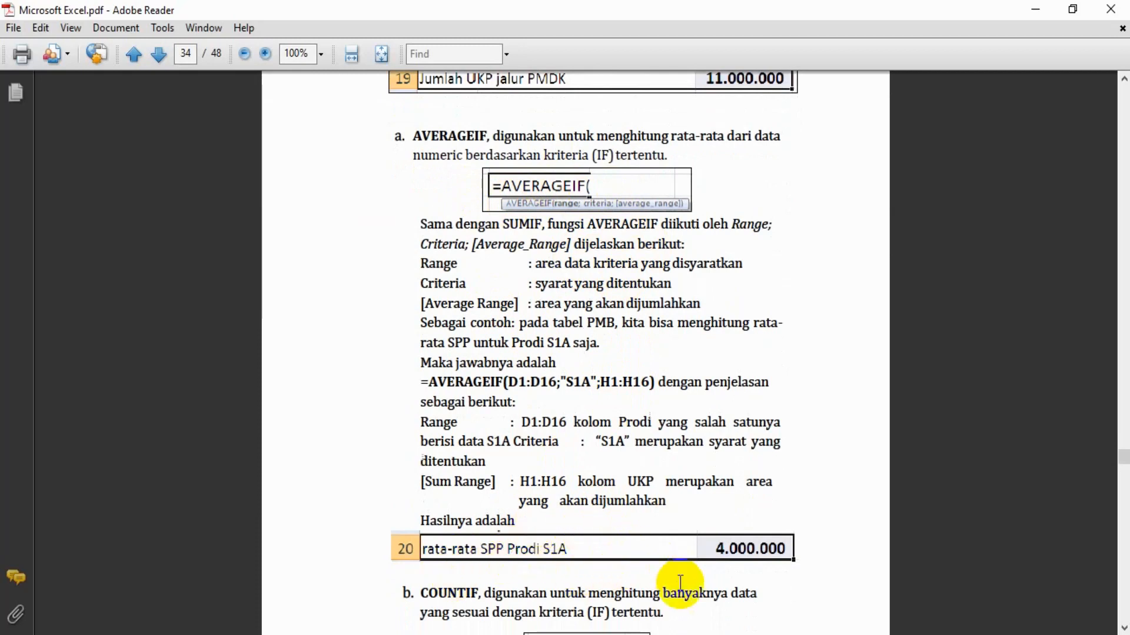
left_click(693, 634)
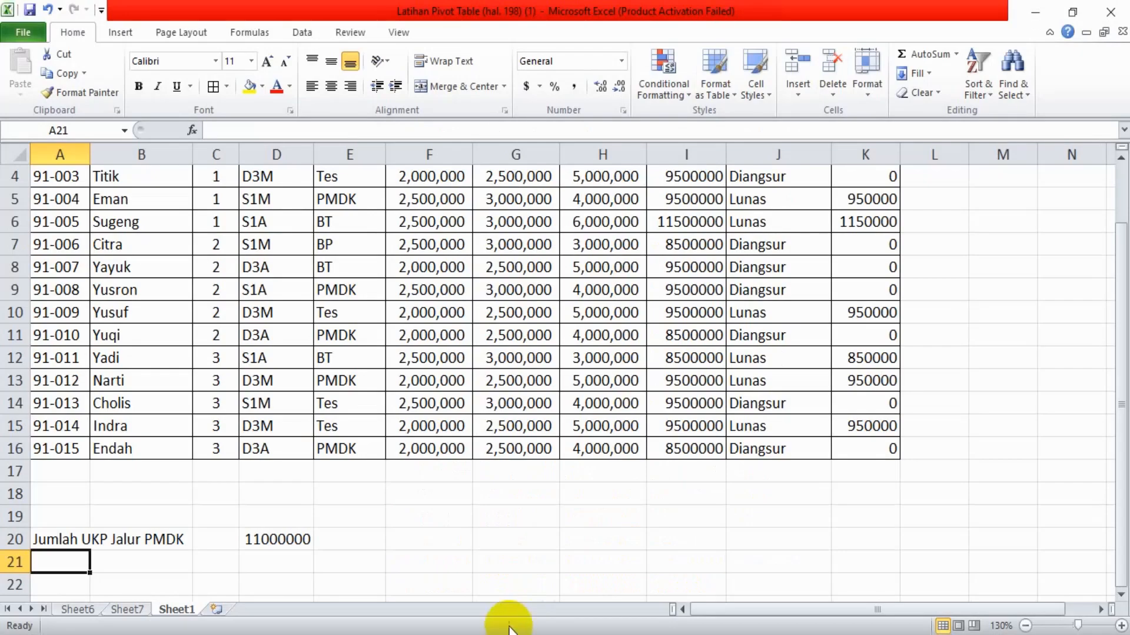
Enter the label "Rata-rata SPP prodi SIA" in cell A21, checking its wording in the Adobe Reader guide
type("Rata-rata")
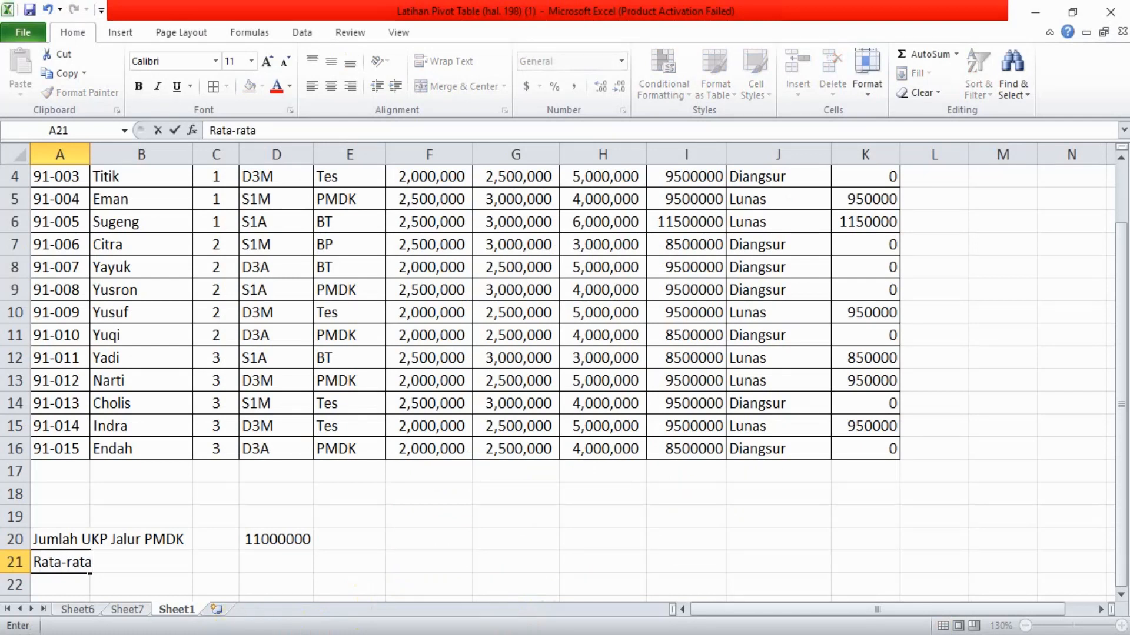
key("alt+Tab")
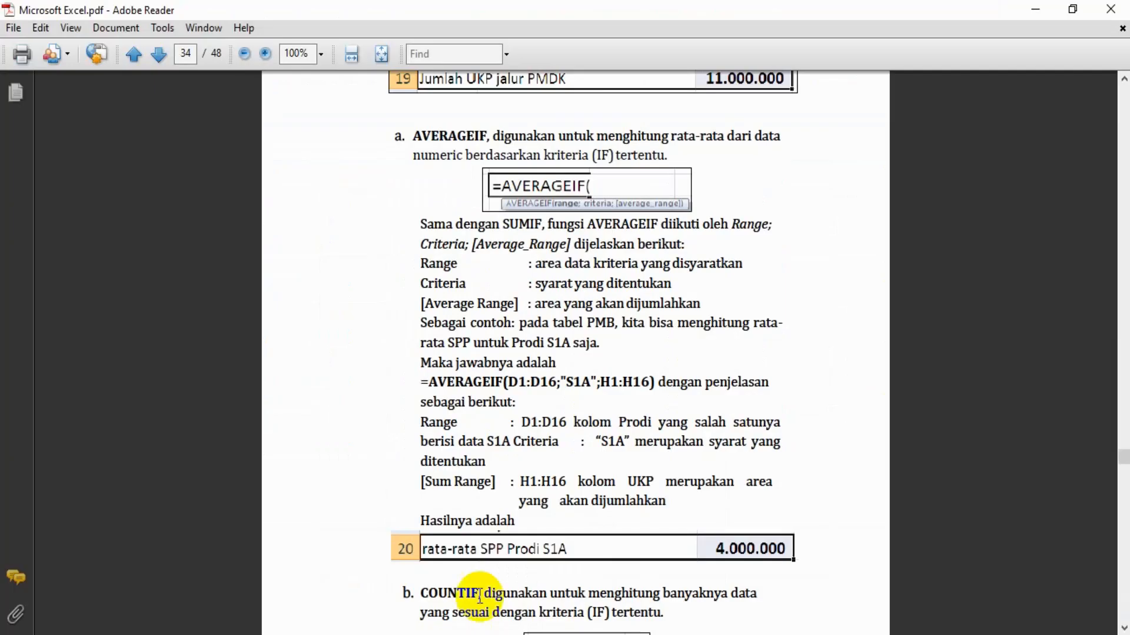
key("alt+Tab")
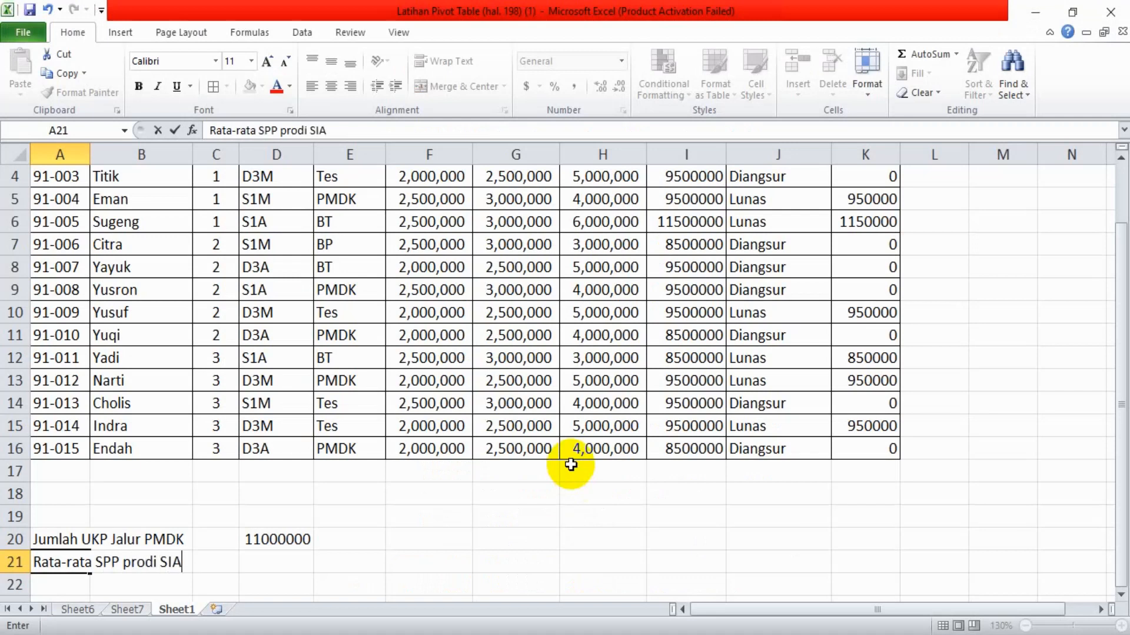
key("Tab")
key("Tab")
key("Tab")
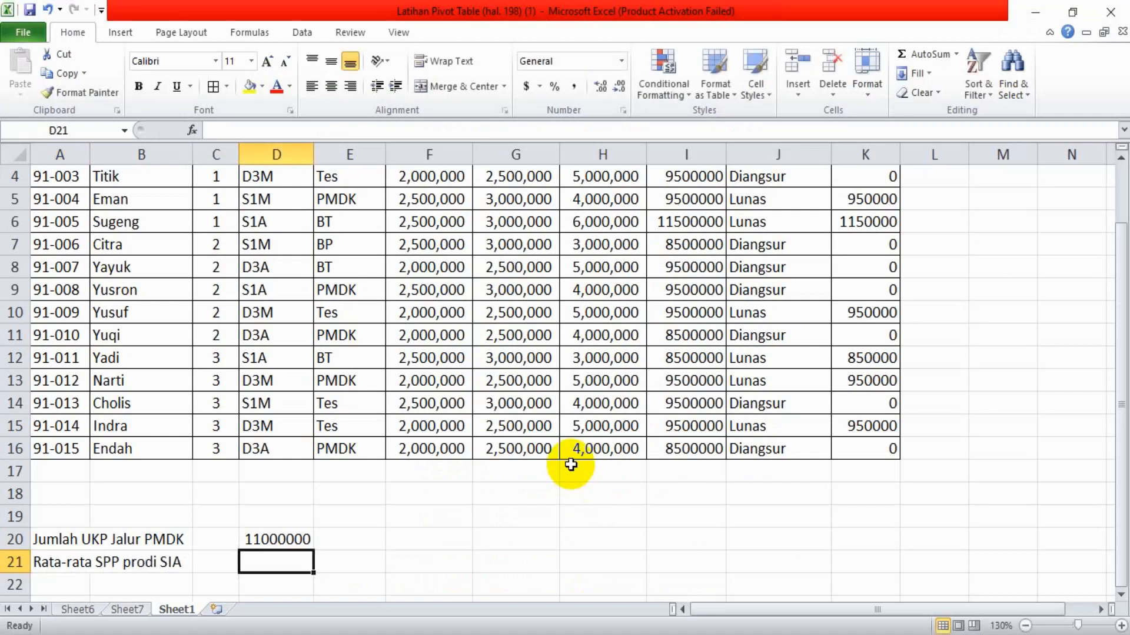
Start a formula in cell D21 with =averageif(
type("=aver")
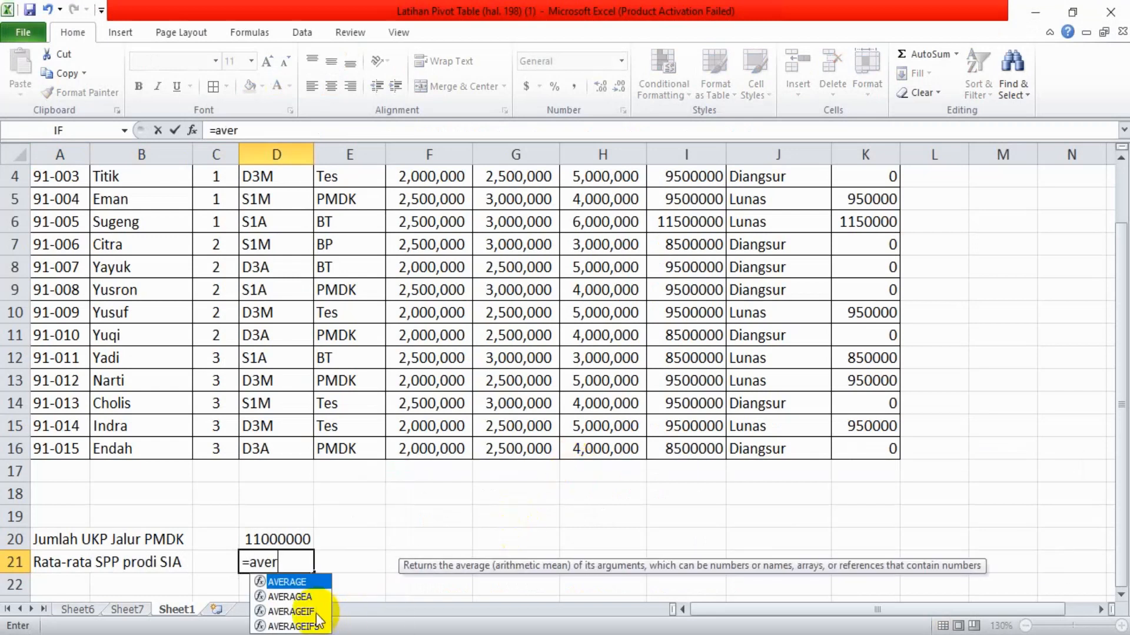
type("ageif(")
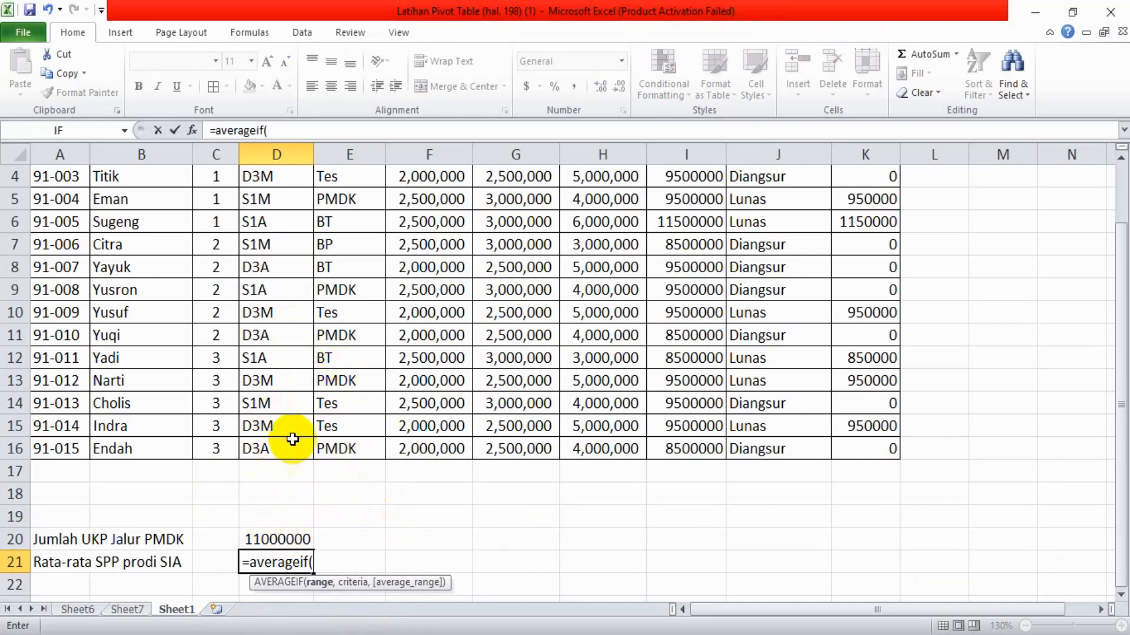
Set D2:D16 in the Prodi column as the AVERAGEIF criteria range
left_click(352, 224)
key("Up")
key("Up")
key("Up")
key("Up")
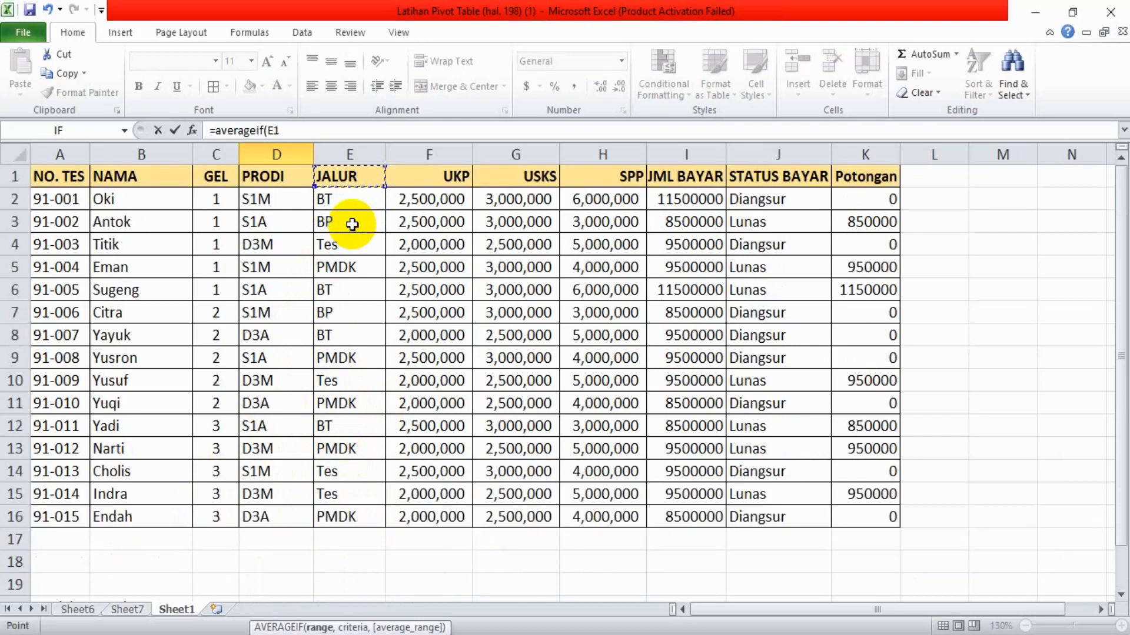
left_click_drag(259, 196, 268, 524)
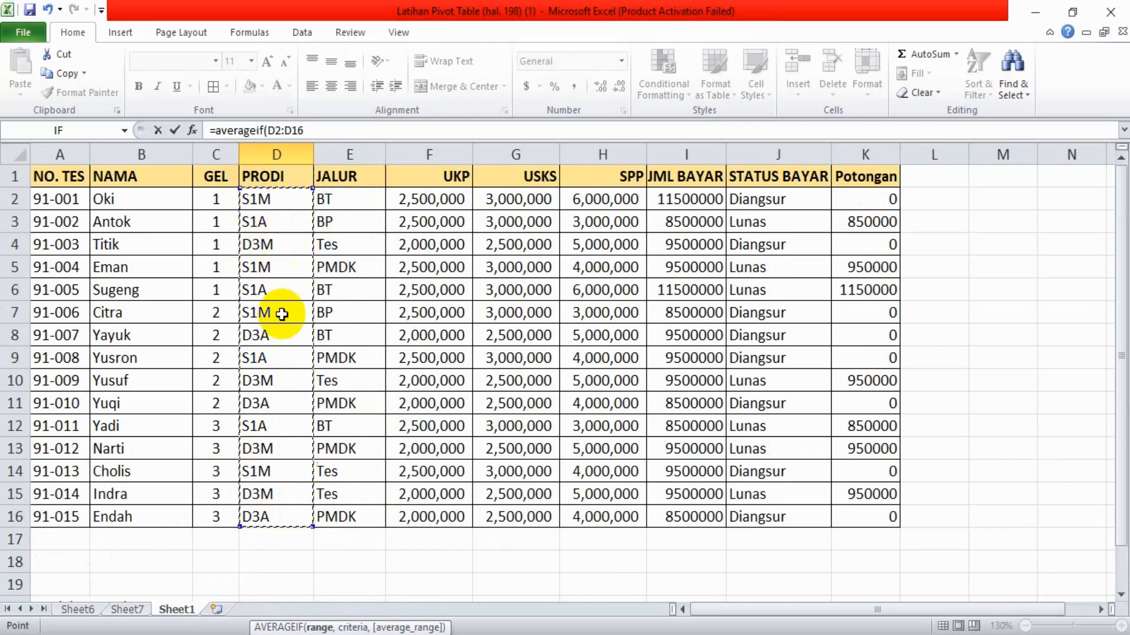
type(",")
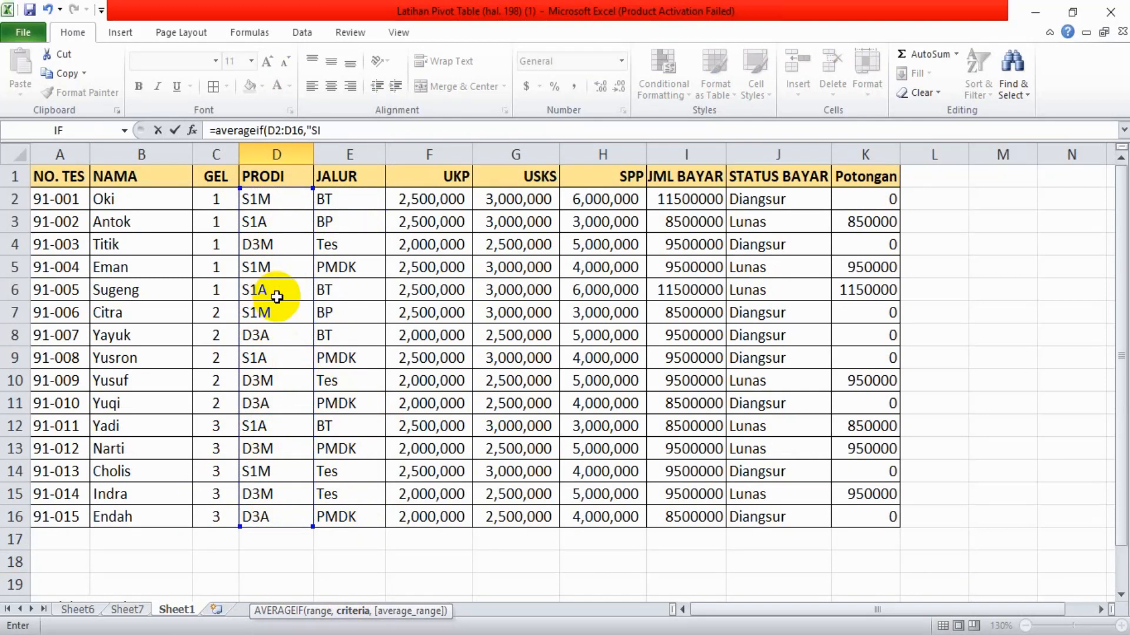
Add "S1A" as the AVERAGEIF criteria, dismissing the error messages raised by the incomplete formula
type("\"S")
key("Return")
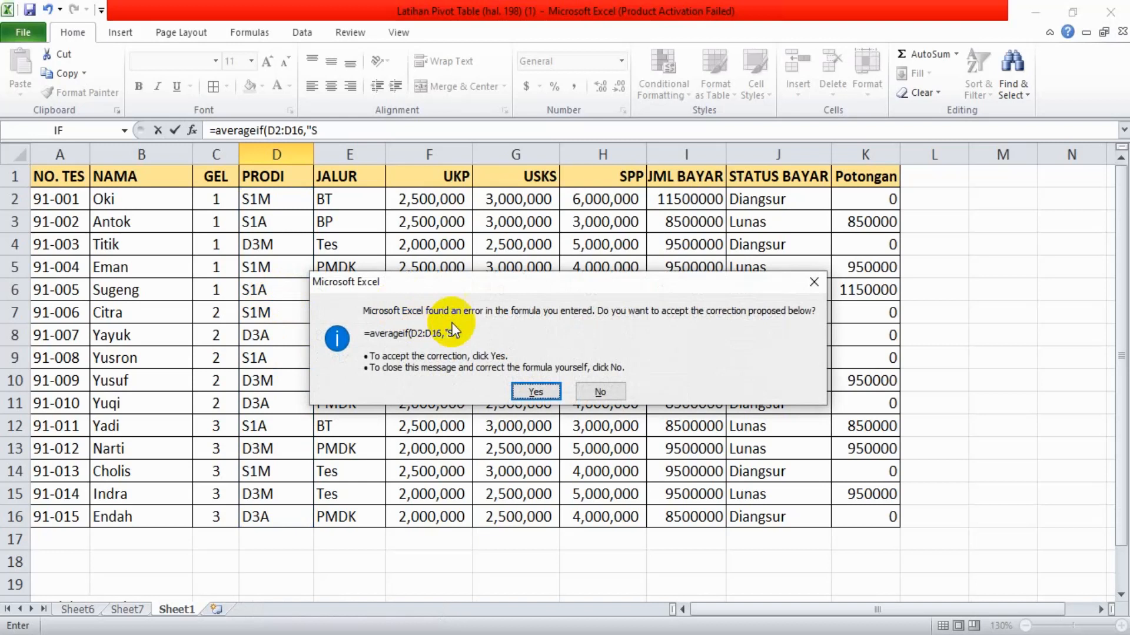
left_click(815, 283)
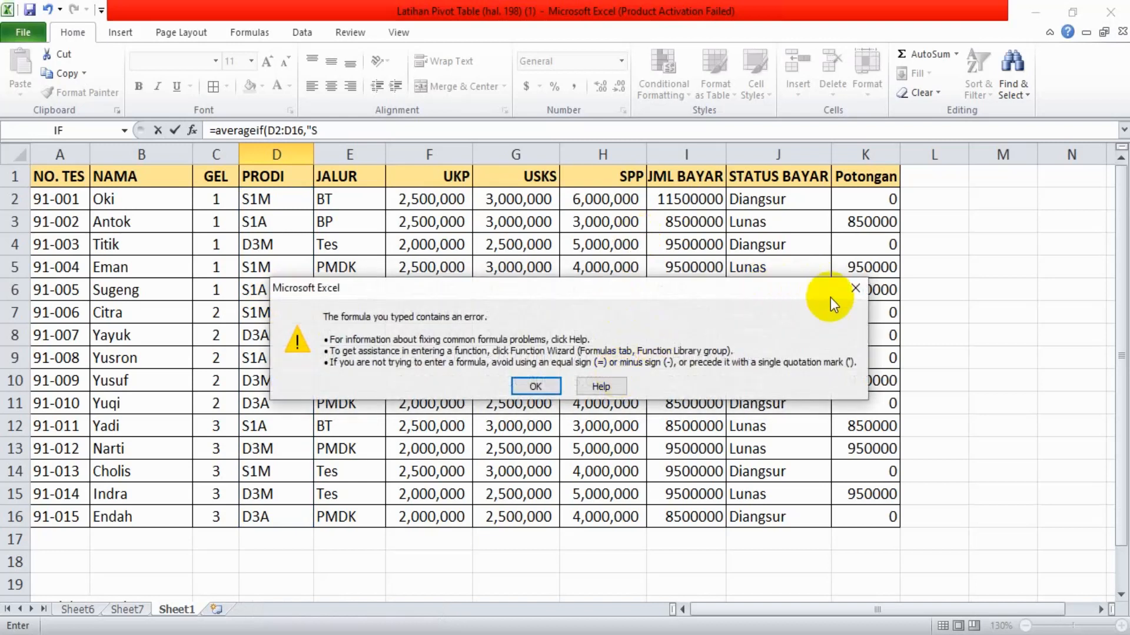
left_click(855, 294)
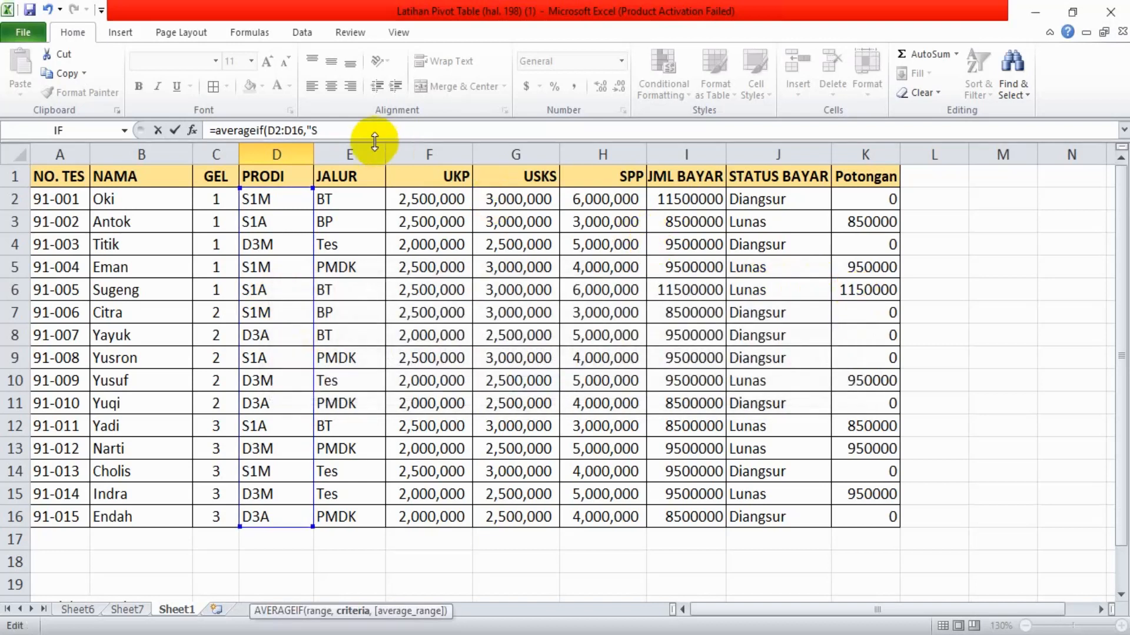
left_click(342, 133)
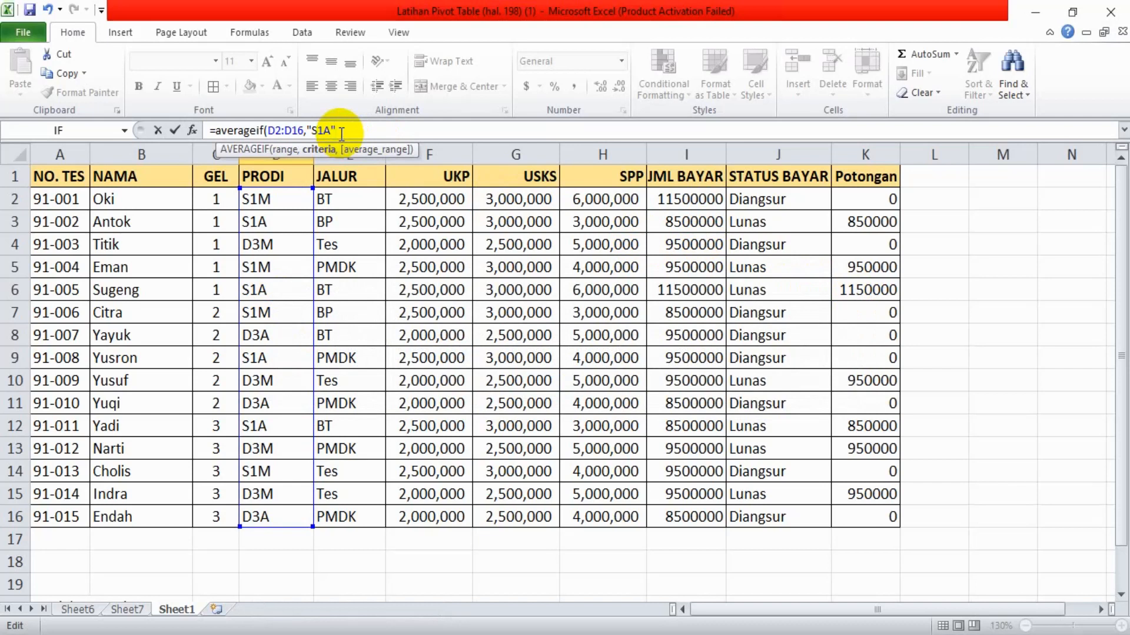
Set H2:H16 in the SPP column as the average range and complete the AVERAGEIF formula
type(",")
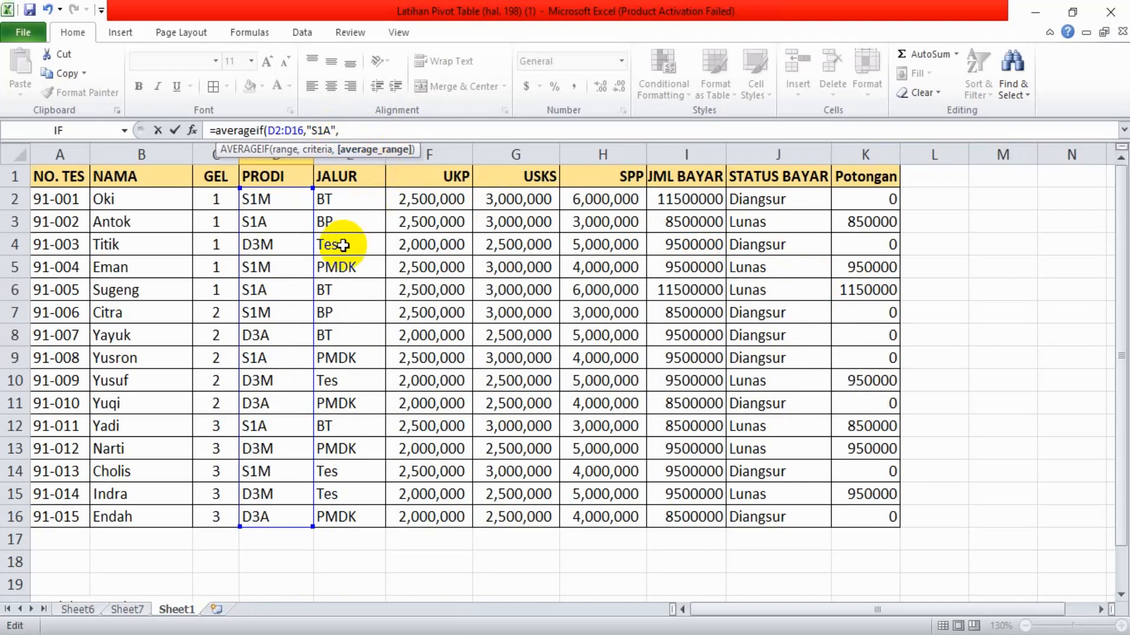
left_click_drag(590, 196, 621, 516)
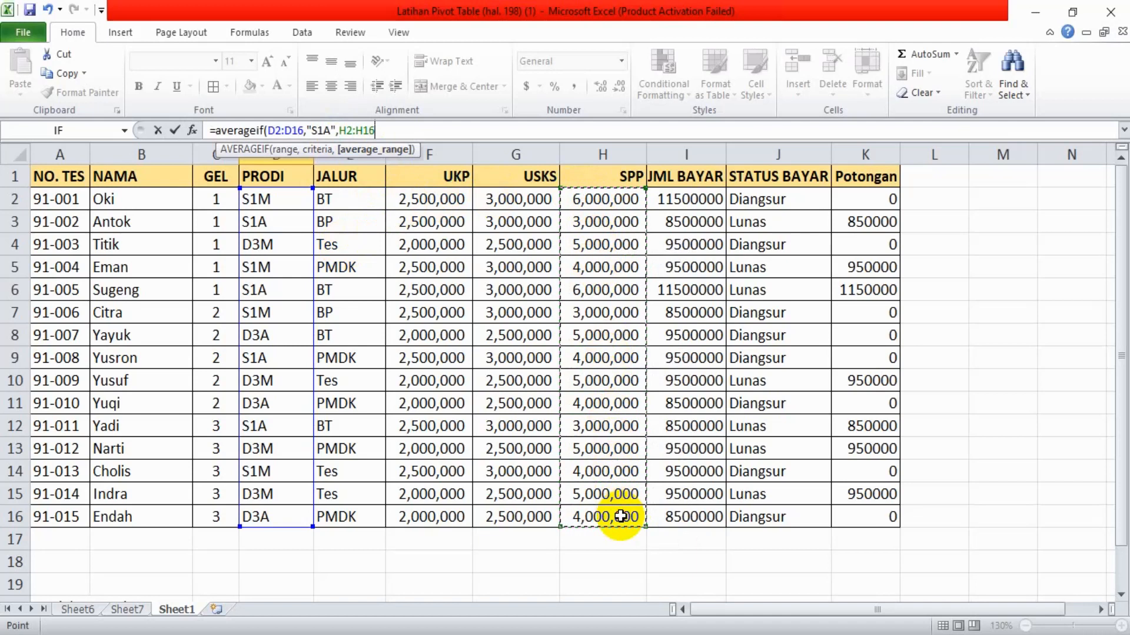
type(")")
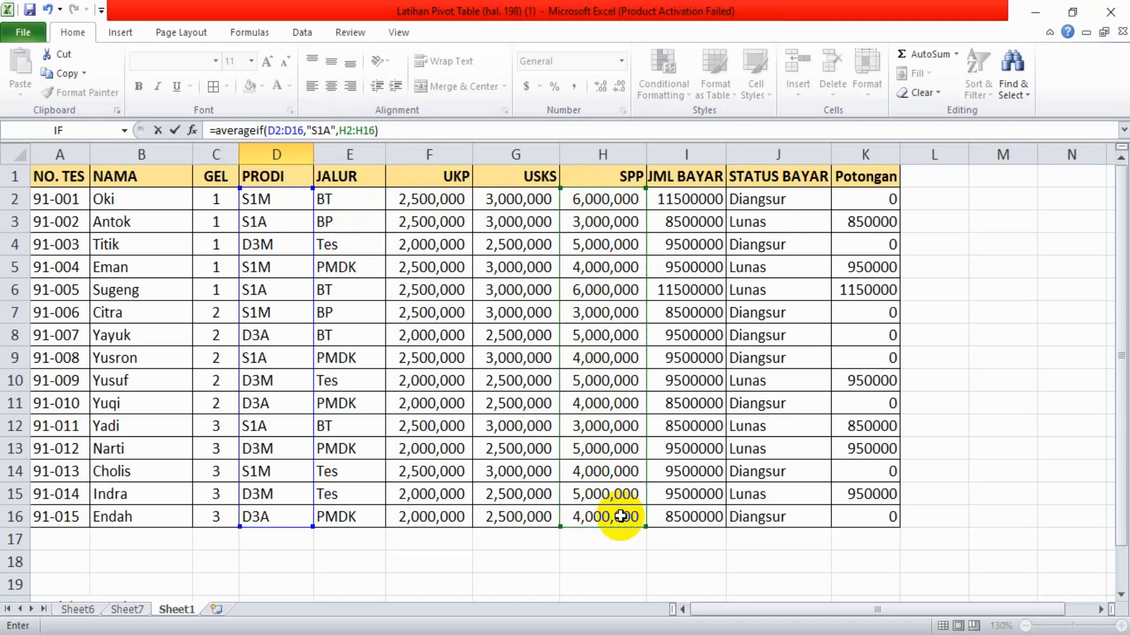
key("Return")
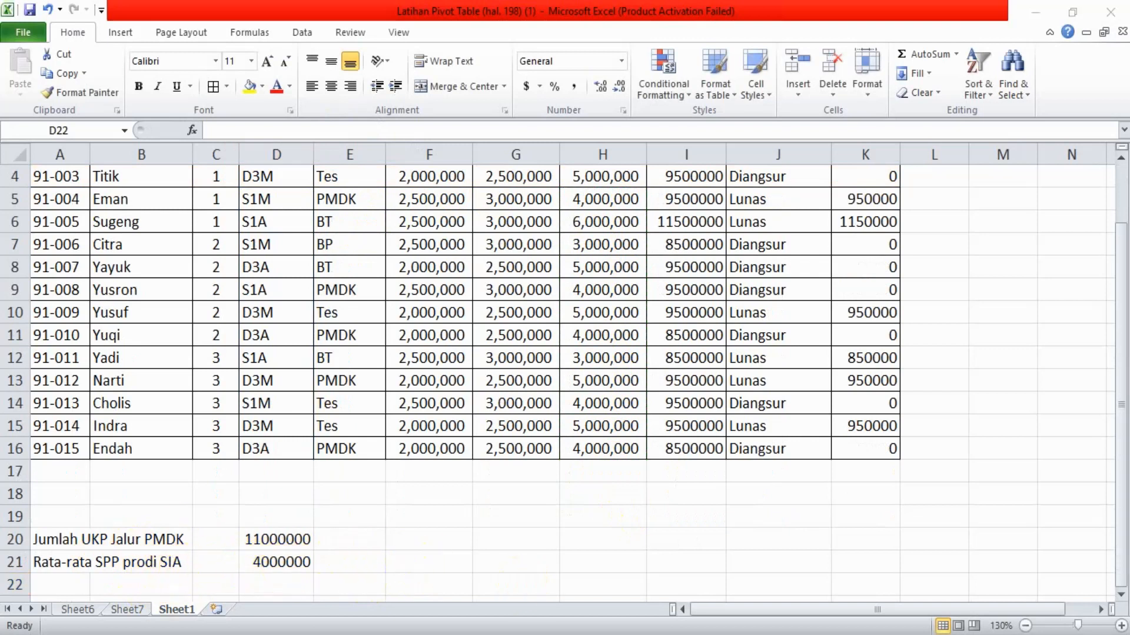
Switch to Adobe Reader and read the COUNTIF section, its example counting "Lunas" payers, and the exercises below it
key("alt+Tab")
scroll(519, 447, "down", 10)
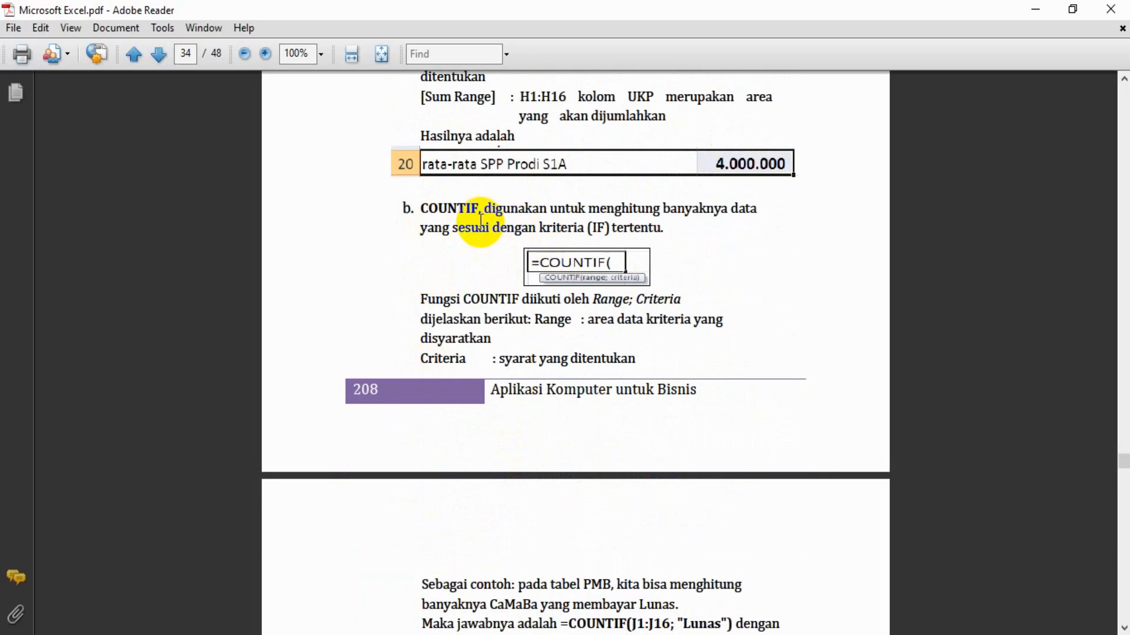
scroll(480, 223, "down", 1)
scroll(480, 222, "down", 5)
scroll(481, 222, "down", 4)
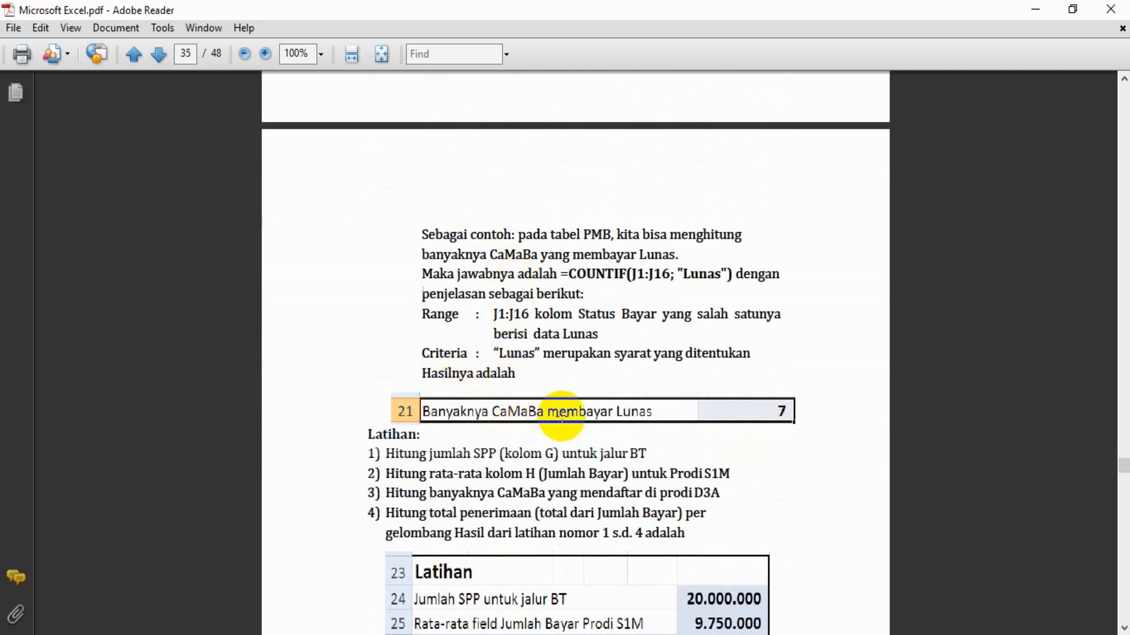
Switch from the PDF guide back to Excel and enter the label "Banyaknya CaMaBa yang membayar lunas" in cell A22
scroll(562, 418, "up", 8)
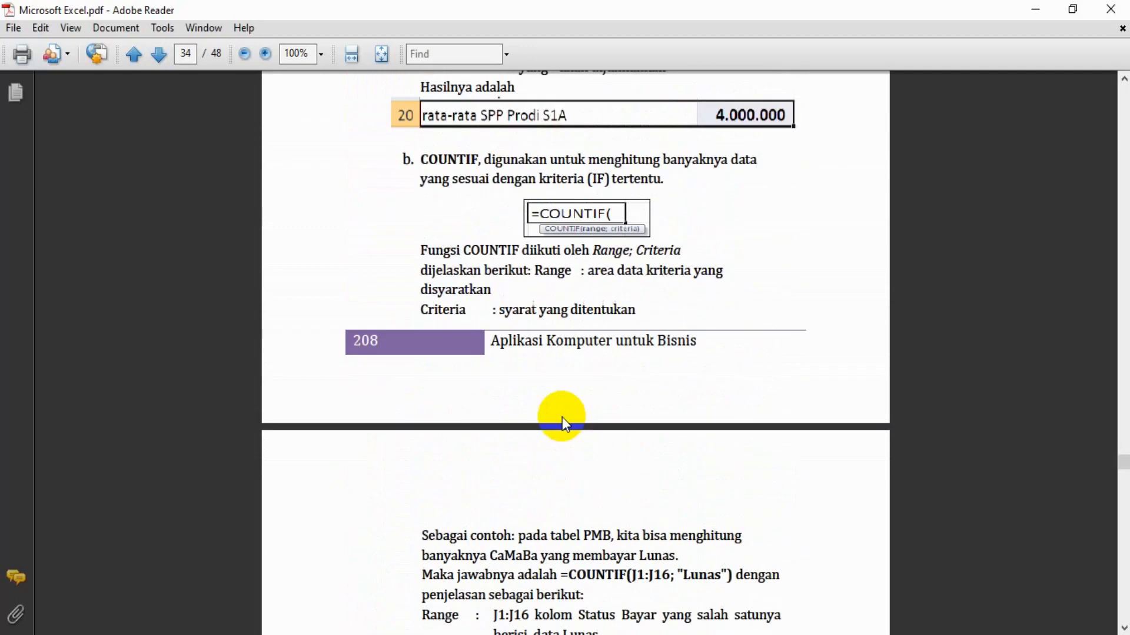
left_click(600, 634)
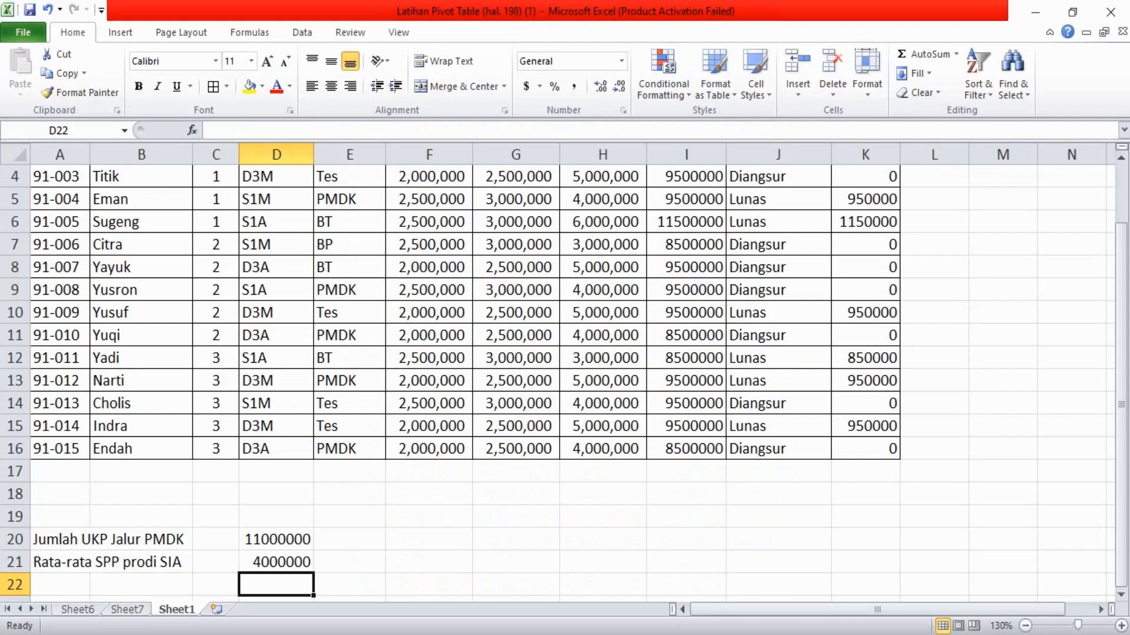
left_click(120, 581)
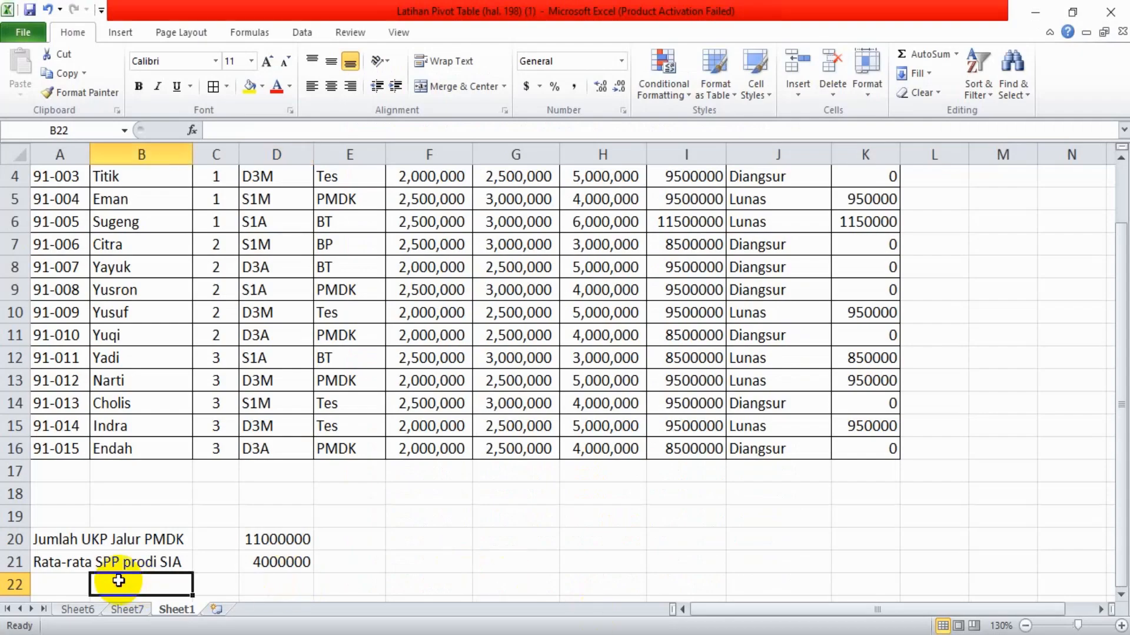
left_click(71, 583)
type("Bany")
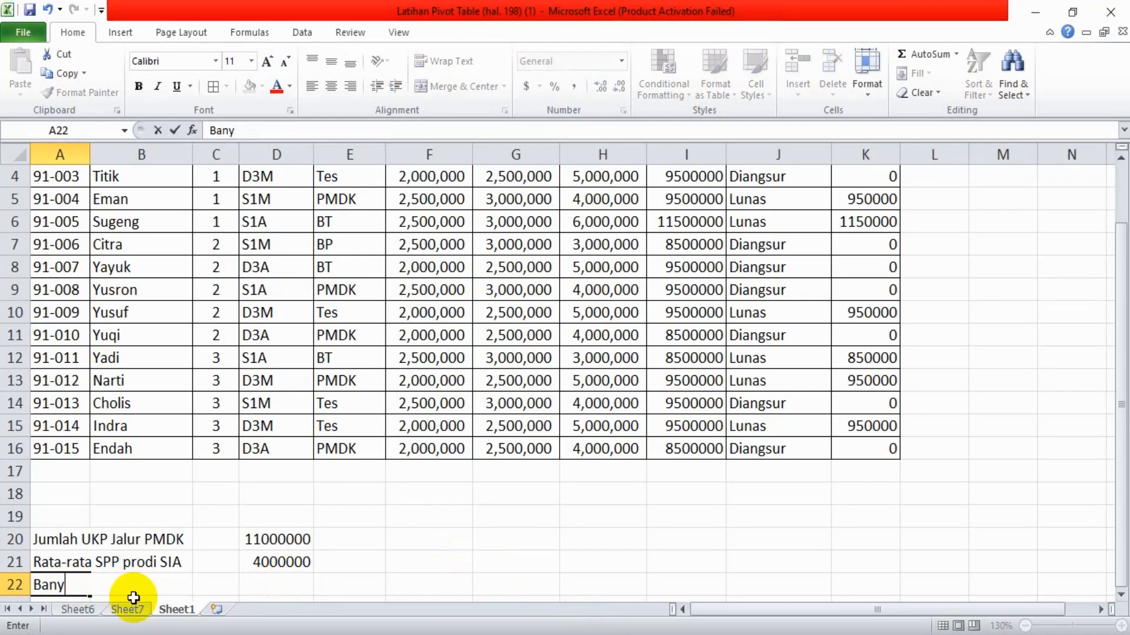
type("aknya CaM")
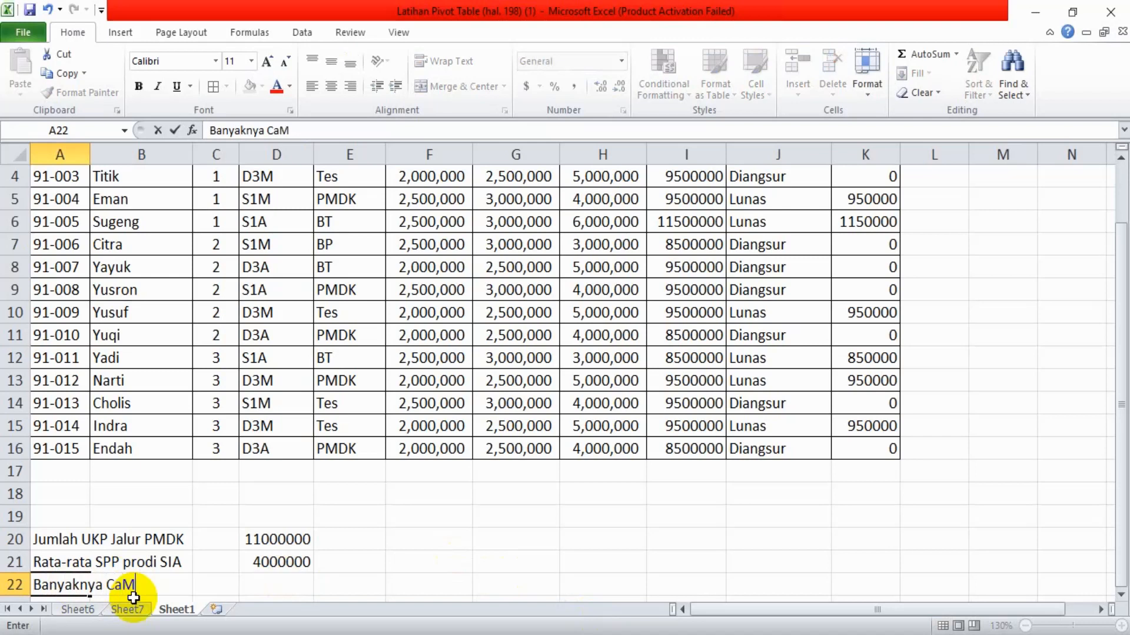
type("aBA yang membayar lunas")
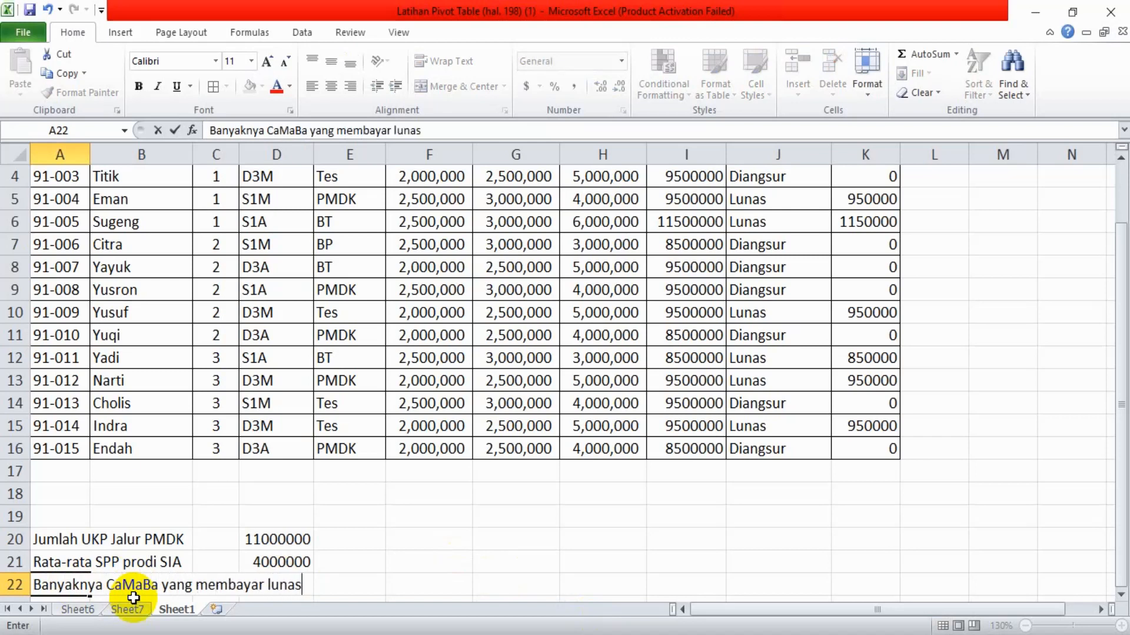
key("Tab")
key("Tab")
key("Tab")
key("Tab")
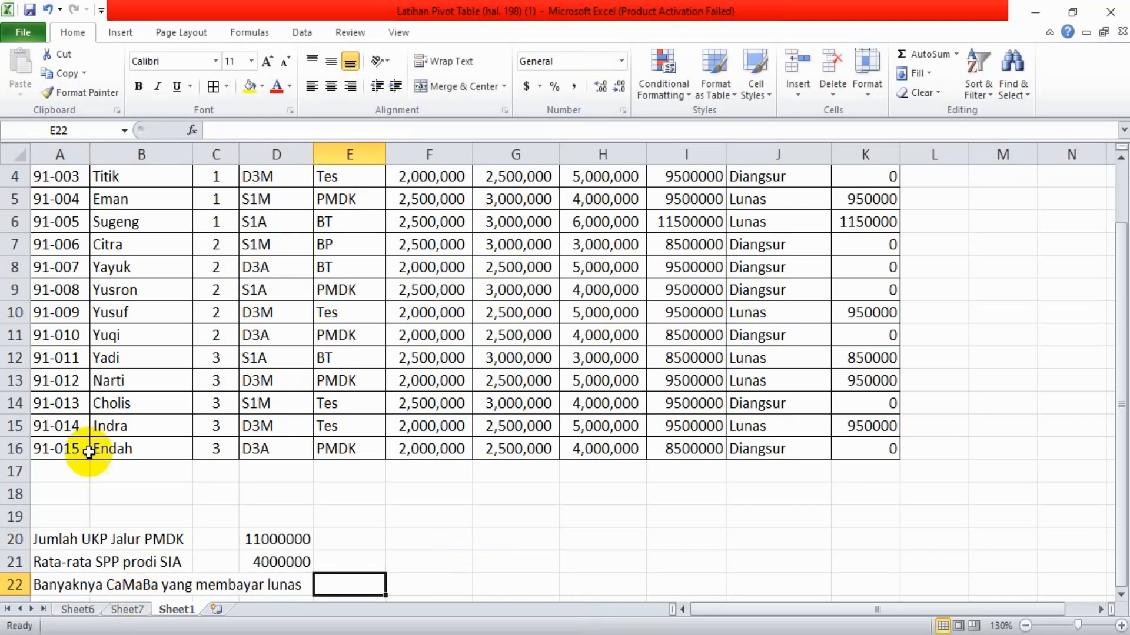
Start a COUNTIF formula in cell F22, in the row of the new label
left_click(422, 589)
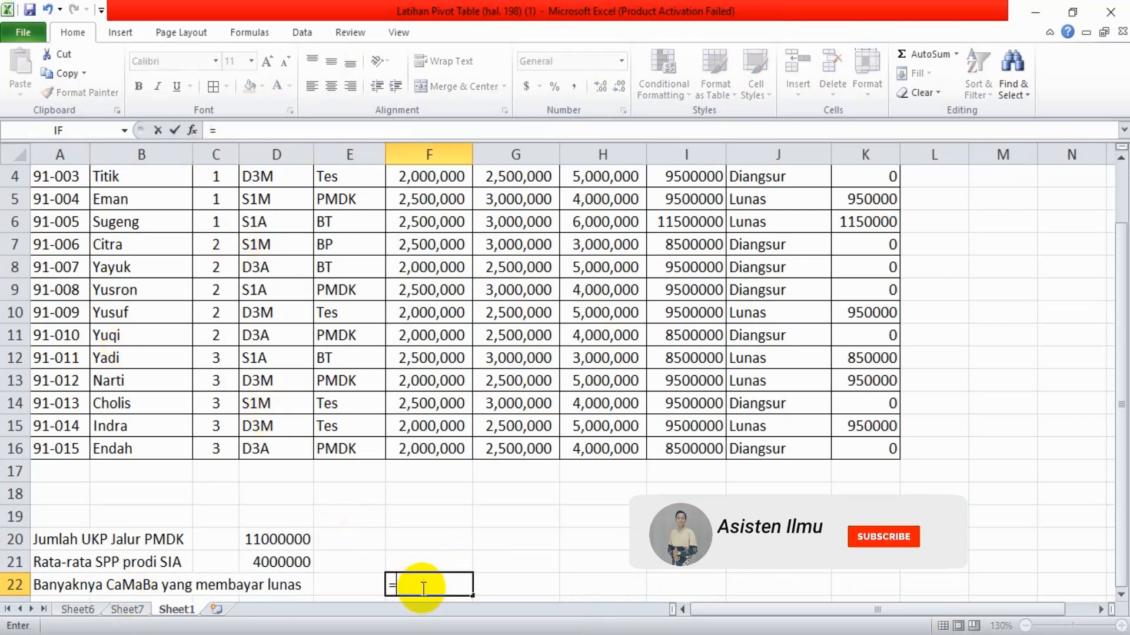
type("=cou")
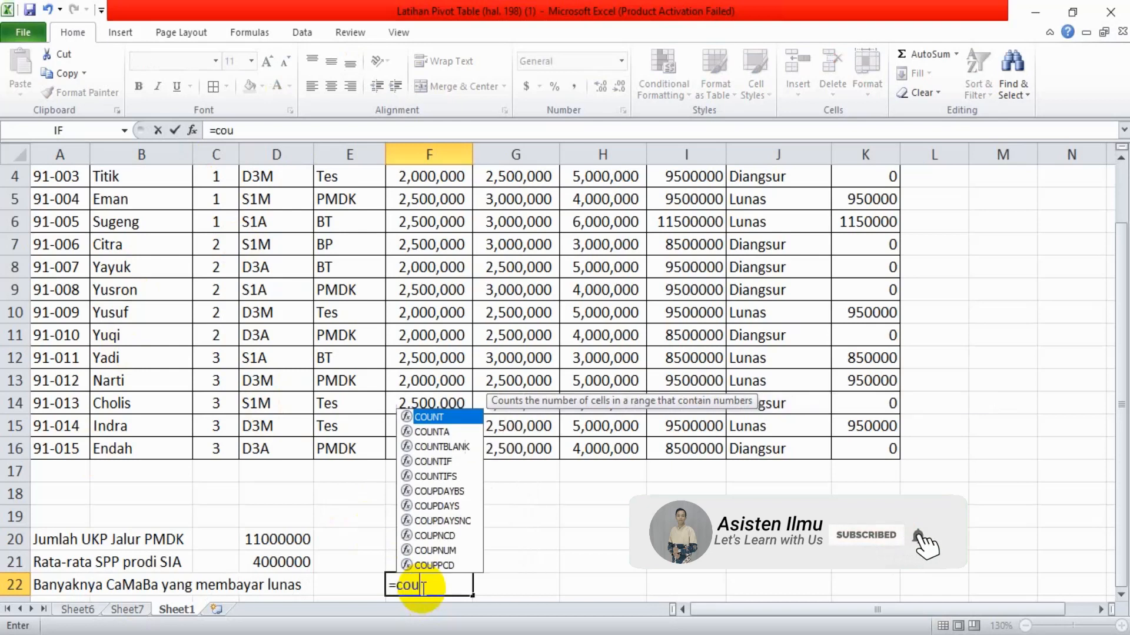
type("nt")
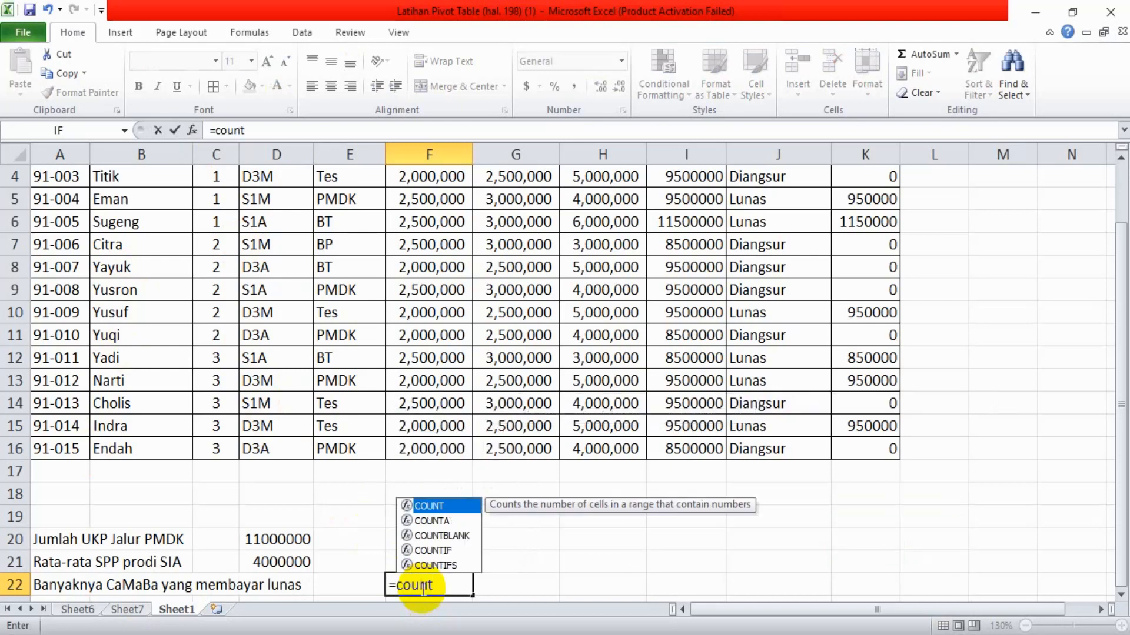
type("if(")
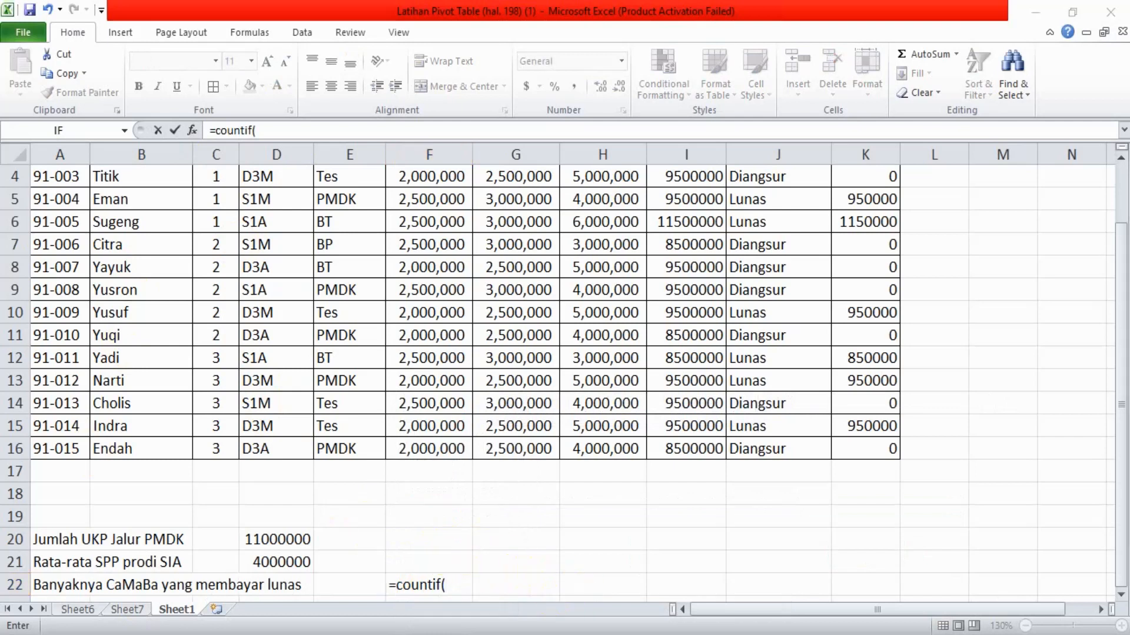
Check the COUNTIF example in the PDF guide and set J2:J16 in the Status Bayar column as the formula's range
key("alt+Tab")
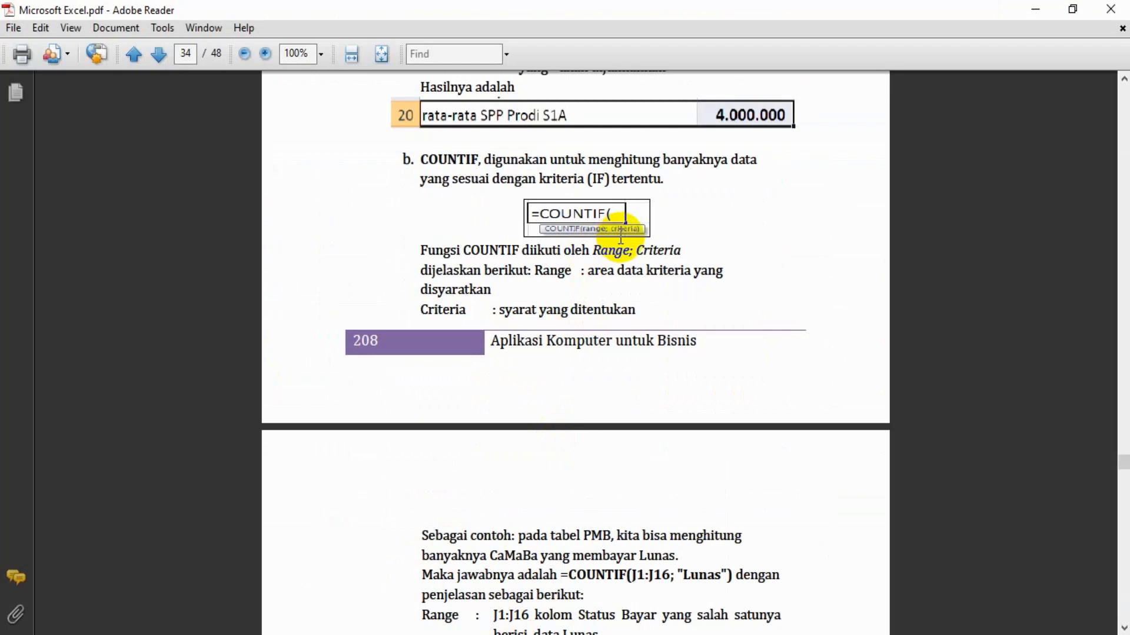
scroll(574, 278, "down", 1)
scroll(574, 277, "down", 8)
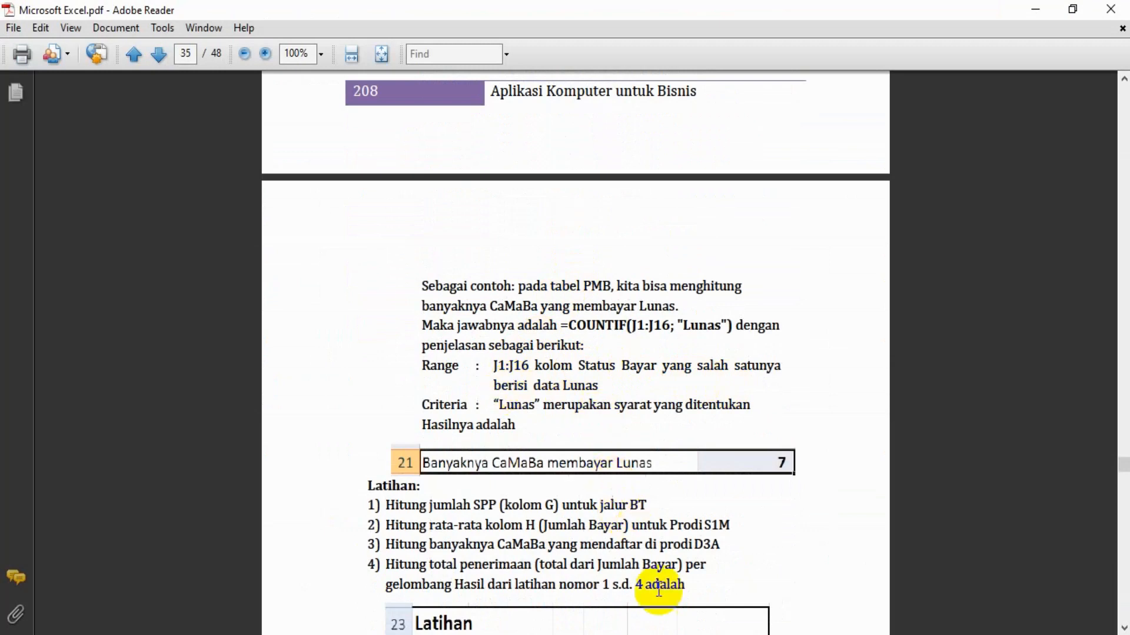
left_click(671, 634)
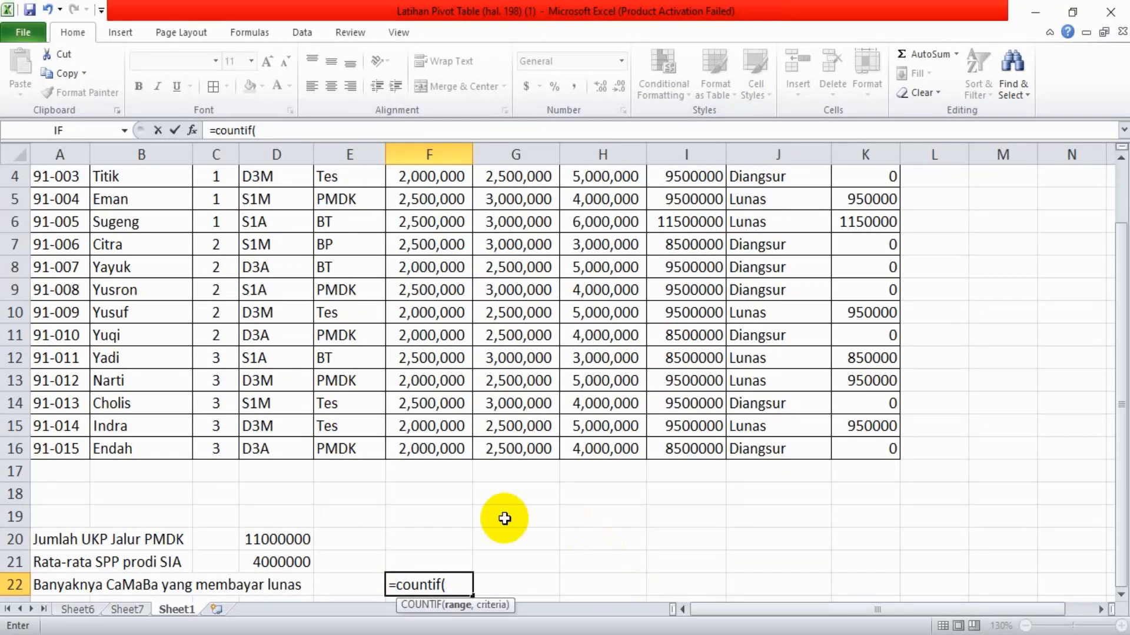
left_click(360, 273)
key("Up")
key("ctrl+Up")
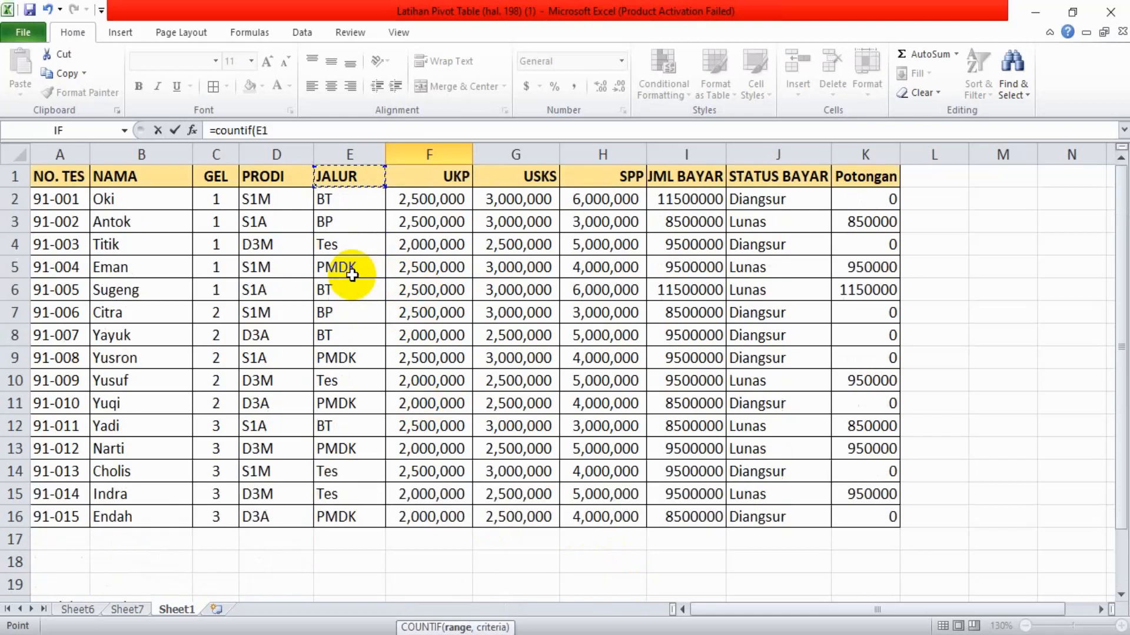
left_click_drag(791, 203, 815, 509)
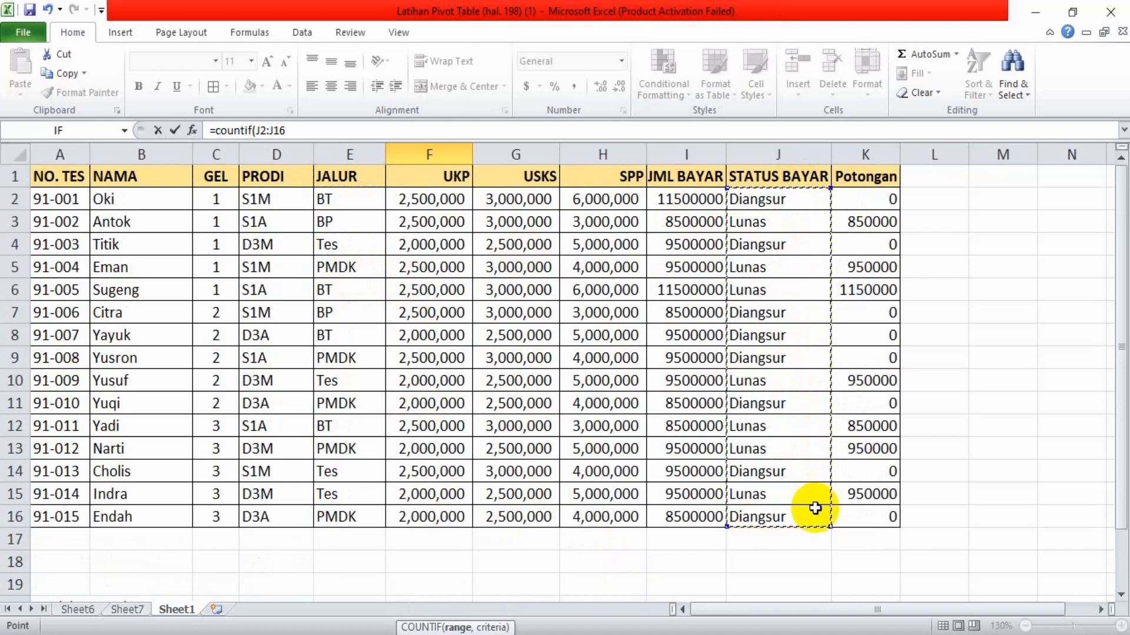
type(",")
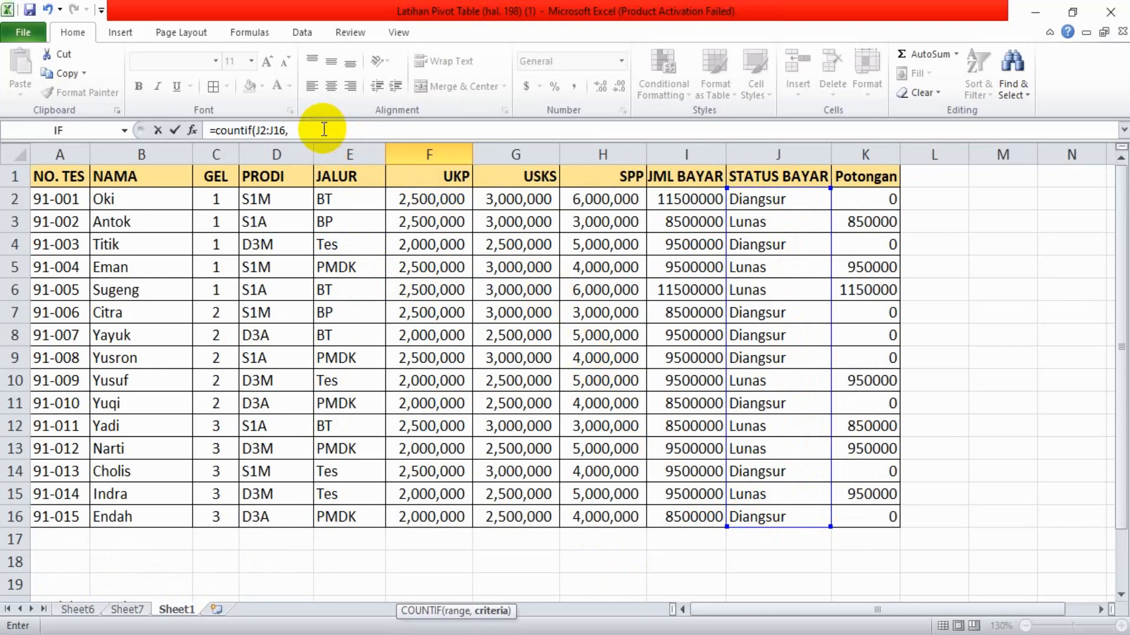
Recheck the guide's example, add "Lunas" as the COUNTIF criteria and complete the formula
mouse_move(501, 629)
left_click(576, 577)
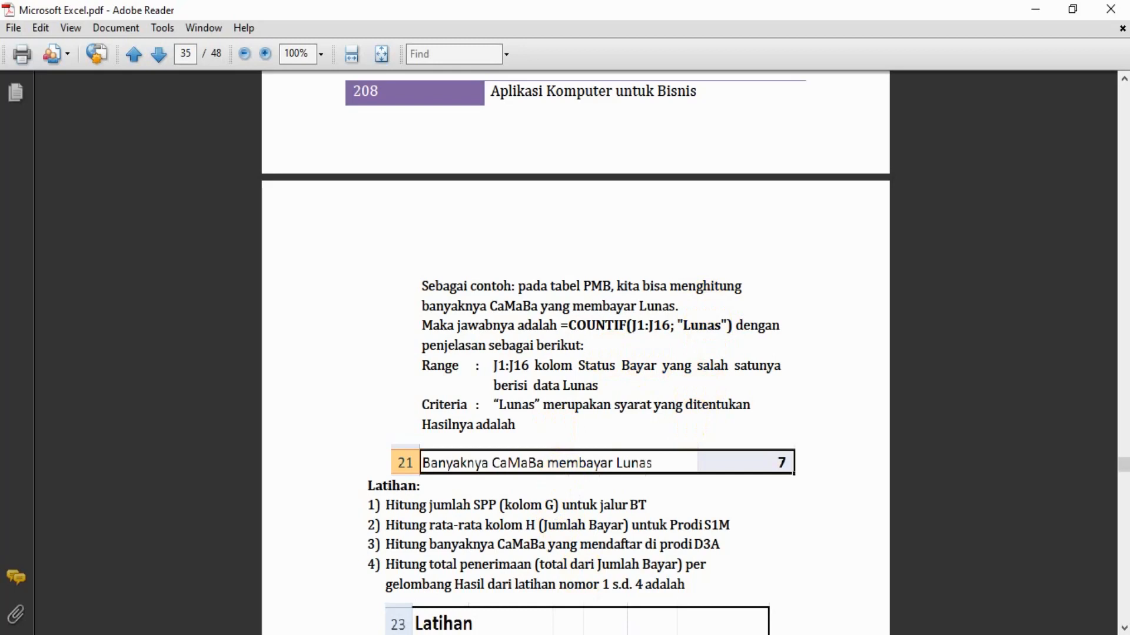
key("alt+Tab")
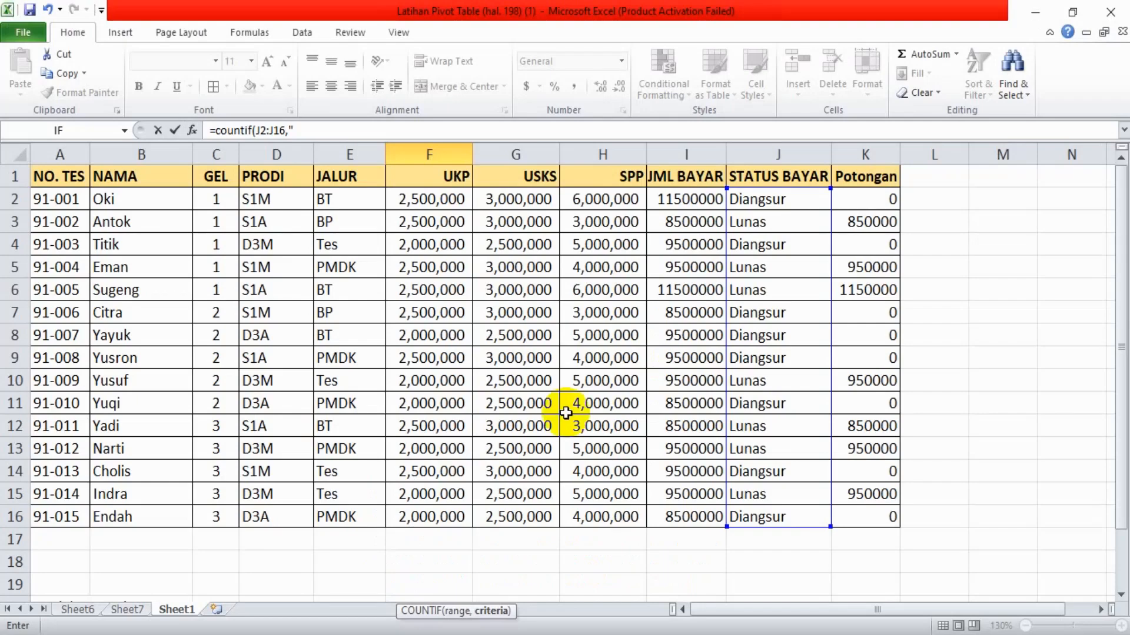
left_click(303, 128)
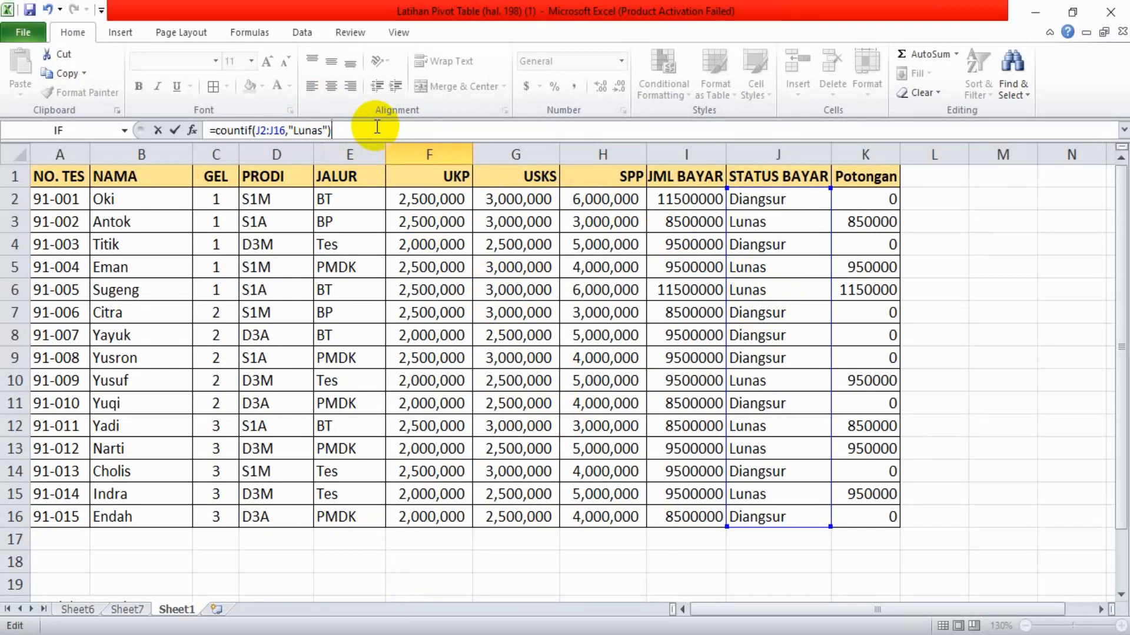
key("Return")
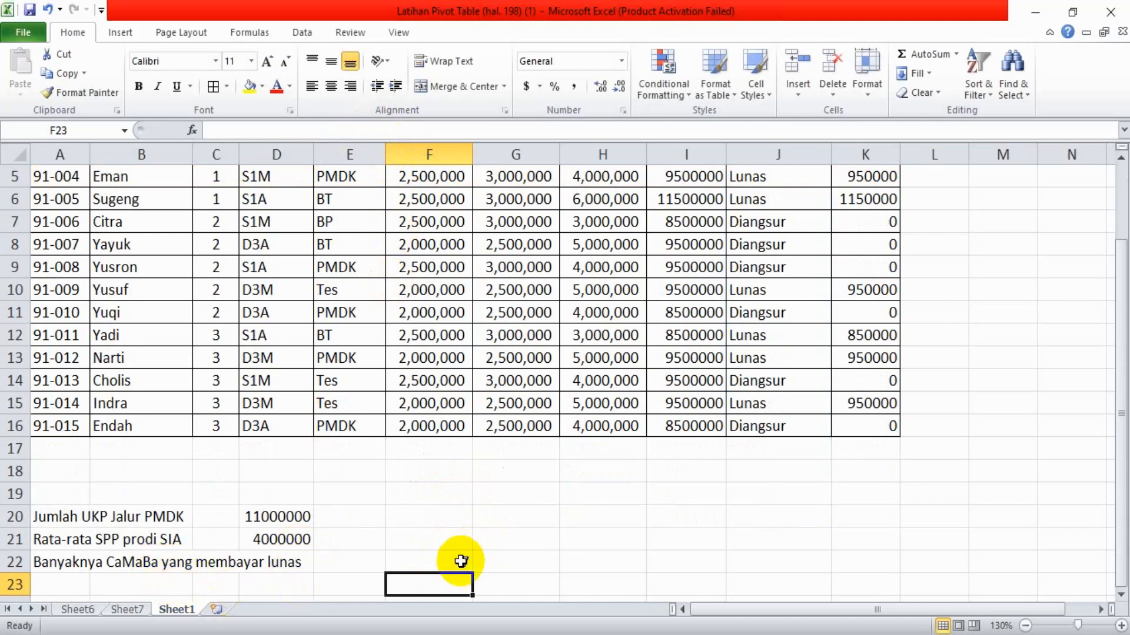
Switch to Adobe Reader and read section 3.4 on the database functions, including the DSUM example for SPP on the PMDK path
left_click(516, 526)
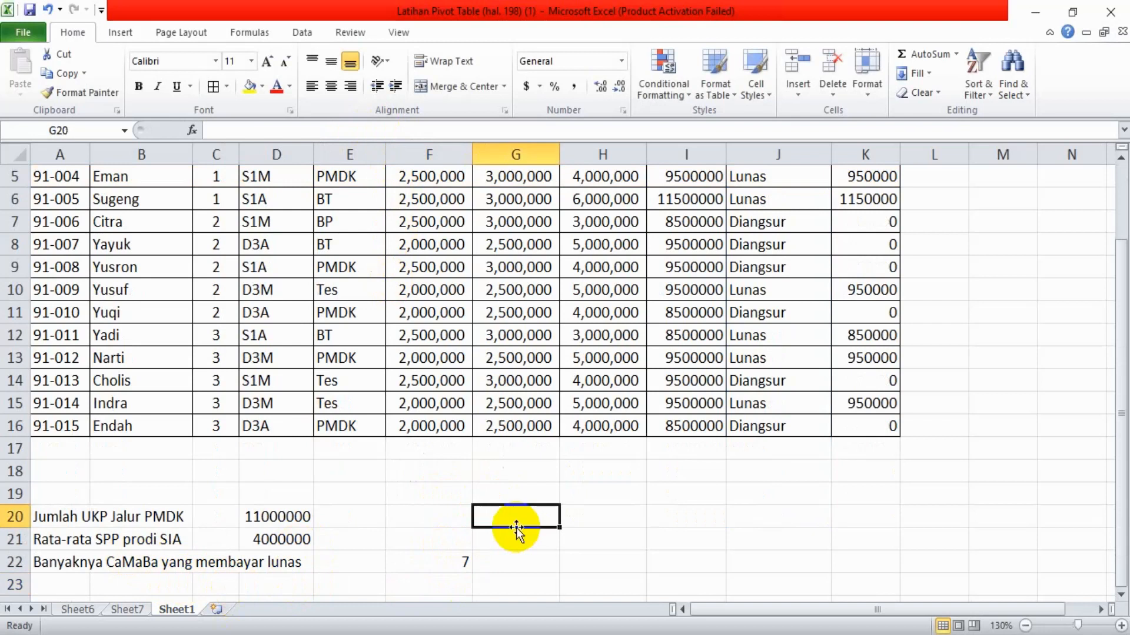
key("Up")
key("Up")
key("Up")
key("Up")
key("Up")
key("Up")
key("Up")
key("Up")
key("Up")
key("Up")
key("Up")
key("Up")
key("Up")
key("Up")
key("Up")
key("Up")
key("Up")
key("Up")
key("Up")
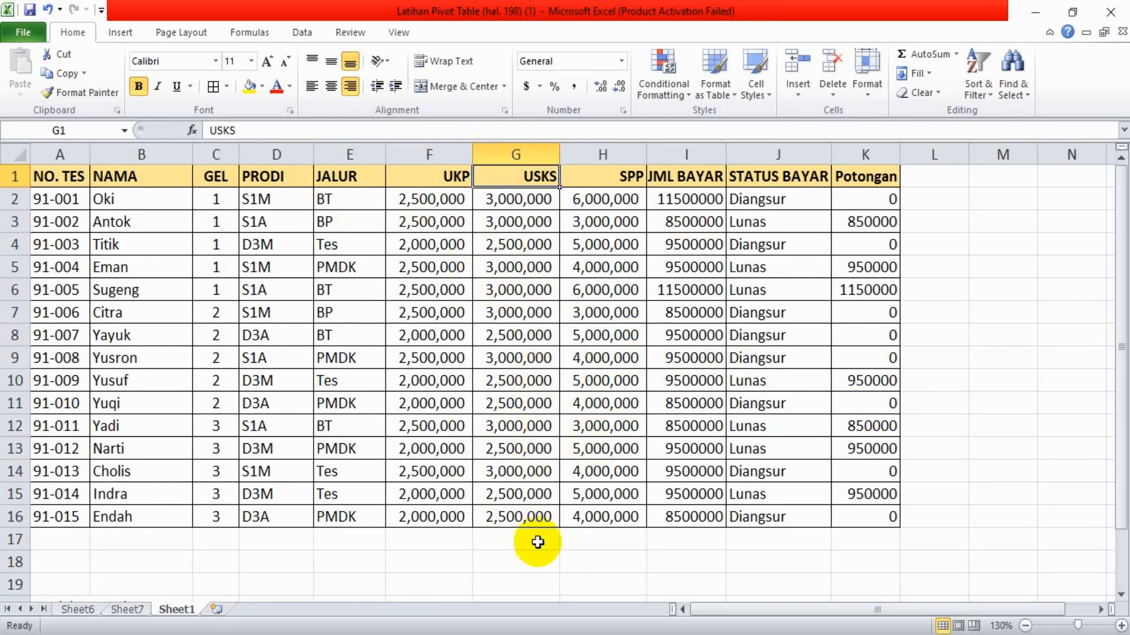
key("alt+Tab")
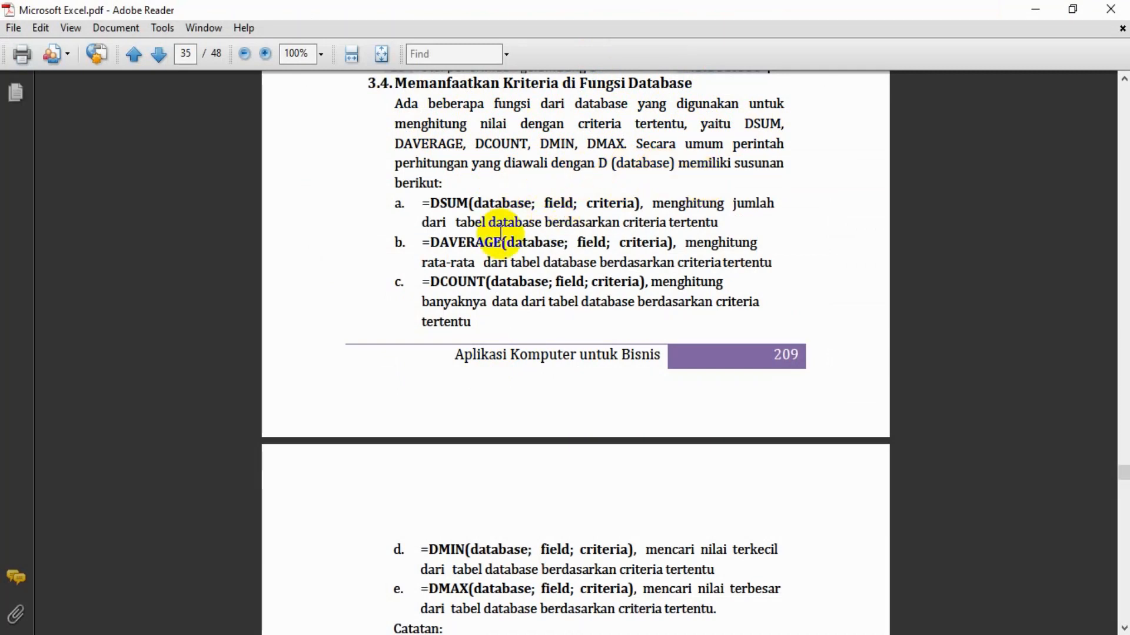
scroll(500, 233, "down", 10)
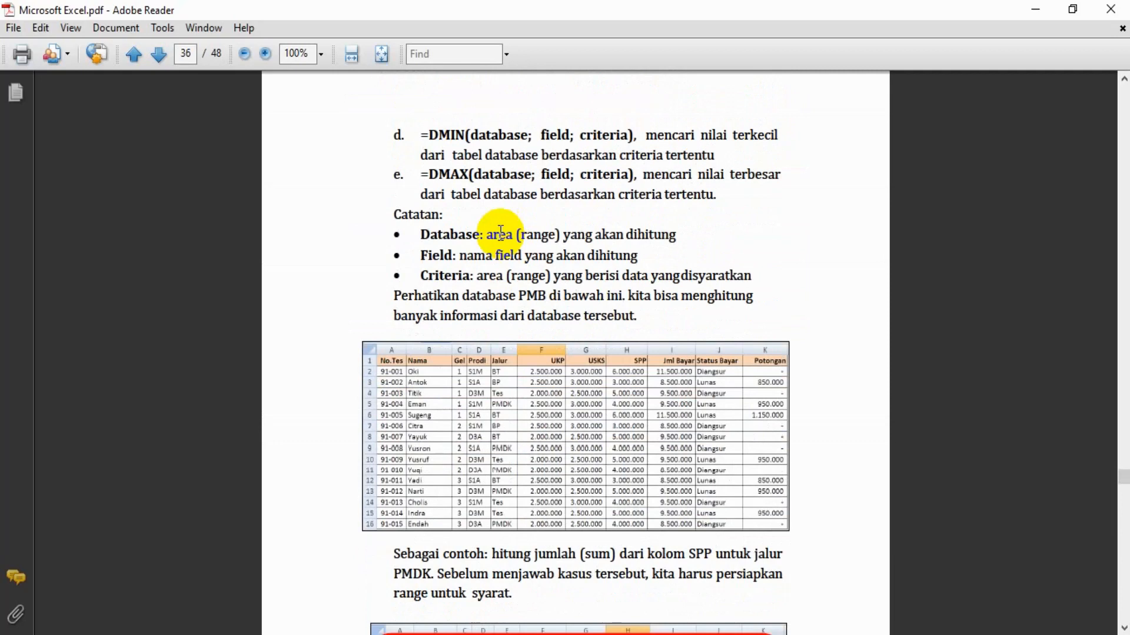
scroll(500, 231, "down", 5)
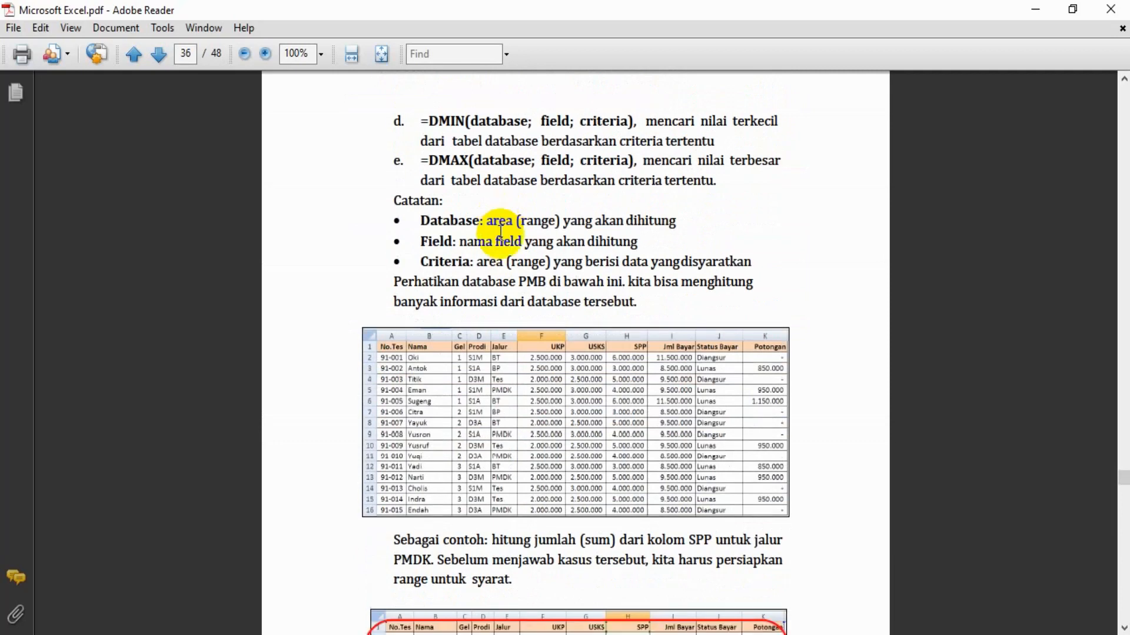
scroll(500, 231, "down", 3)
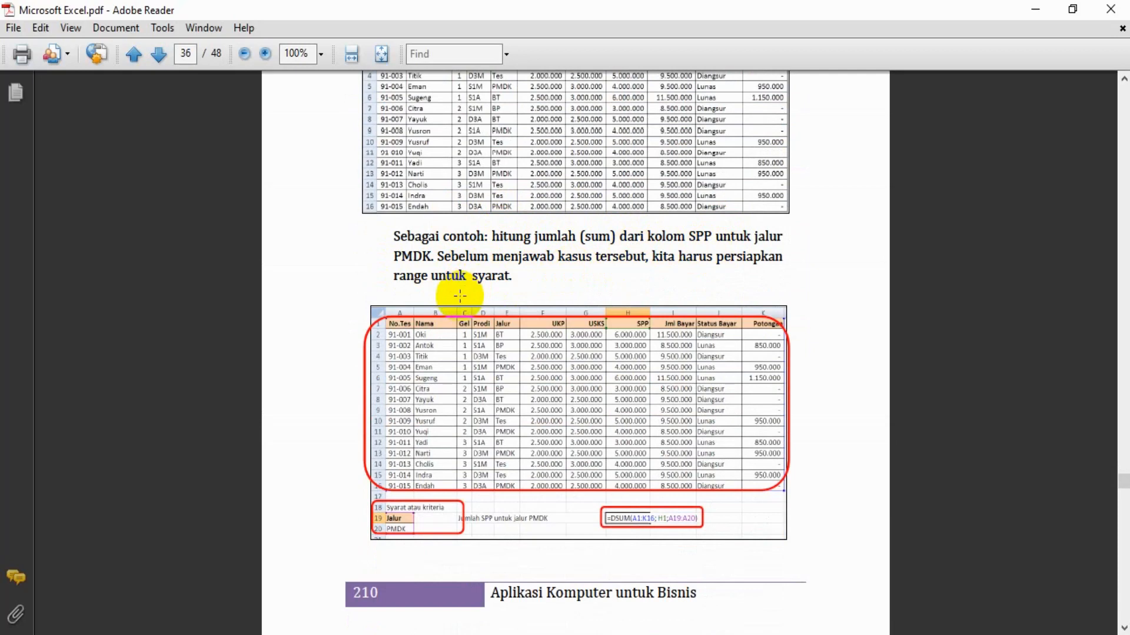
scroll(510, 317, "down", 3)
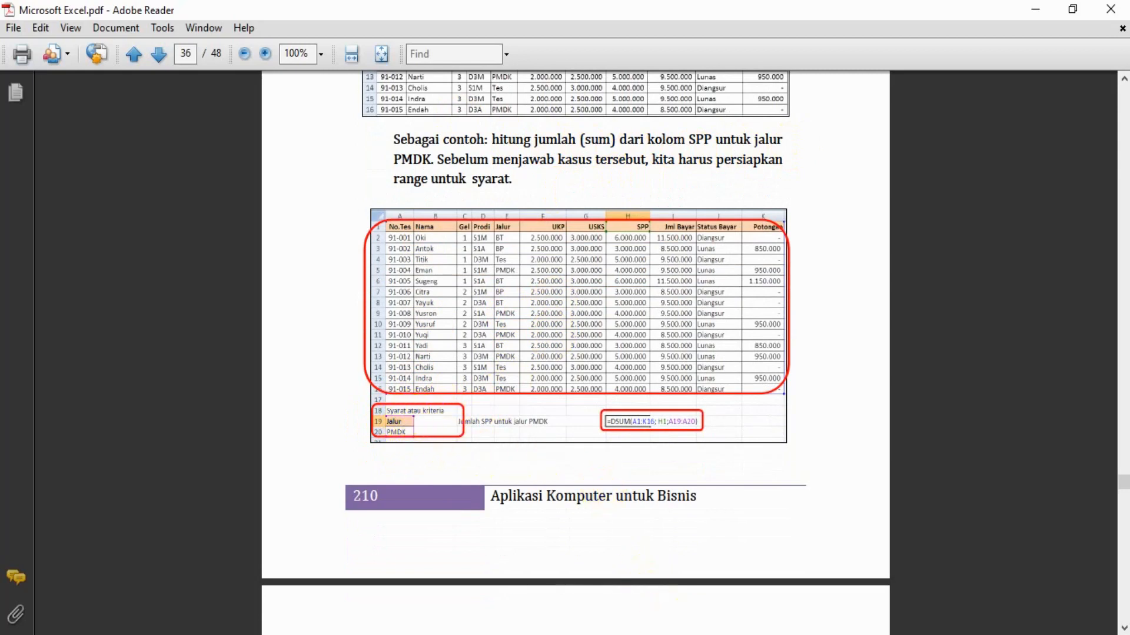
Return to Excel and enter the heading "Syarat dan Kriteria" in cell A25, below the formula results
left_click(663, 616)
left_click(199, 555)
key("Down")
key("Down")
key("Down")
key("Down")
key("Down")
key("Down")
key("Down")
key("Down")
key("Down")
key("Down")
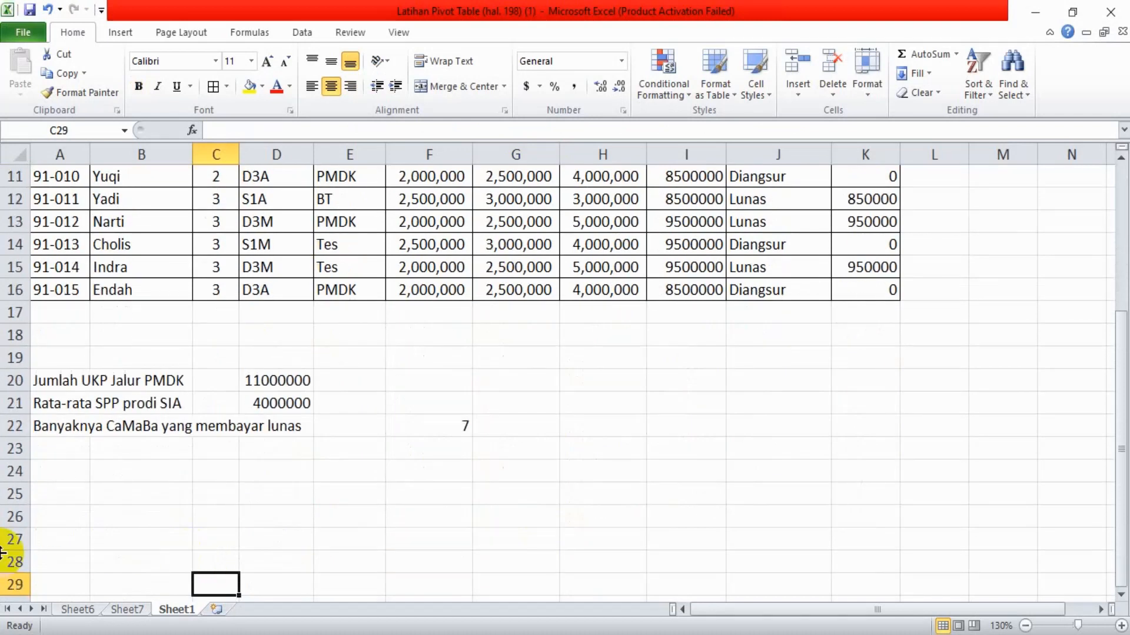
left_click(61, 495)
type("Syarat dan Kriter")
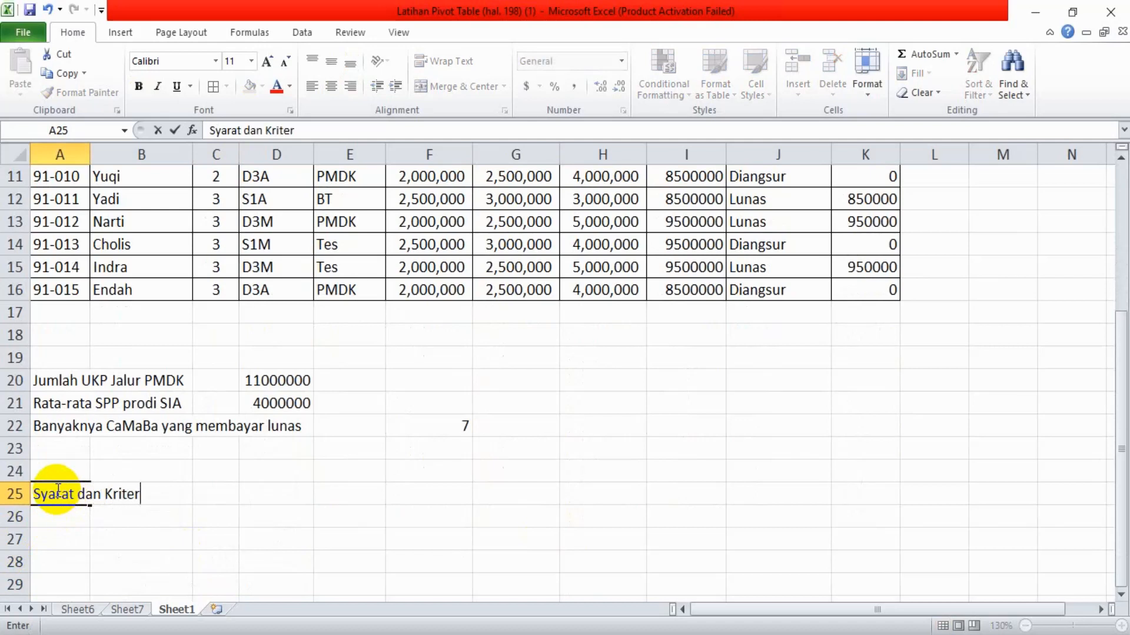
key("Return")
Check the criteria range in the PDF guide and copy the JALUR heading from E1 into A26
key("Up")
key("Up")
key("Up")
key("Up")
key("Up")
key("Up")
key("Up")
key("Up")
key("Up")
key("Up")
key("Up")
key("Up")
key("Up")
key("Up")
key("Up")
key("Up")
key("Up")
key("Up")
key("Up")
key("Up")
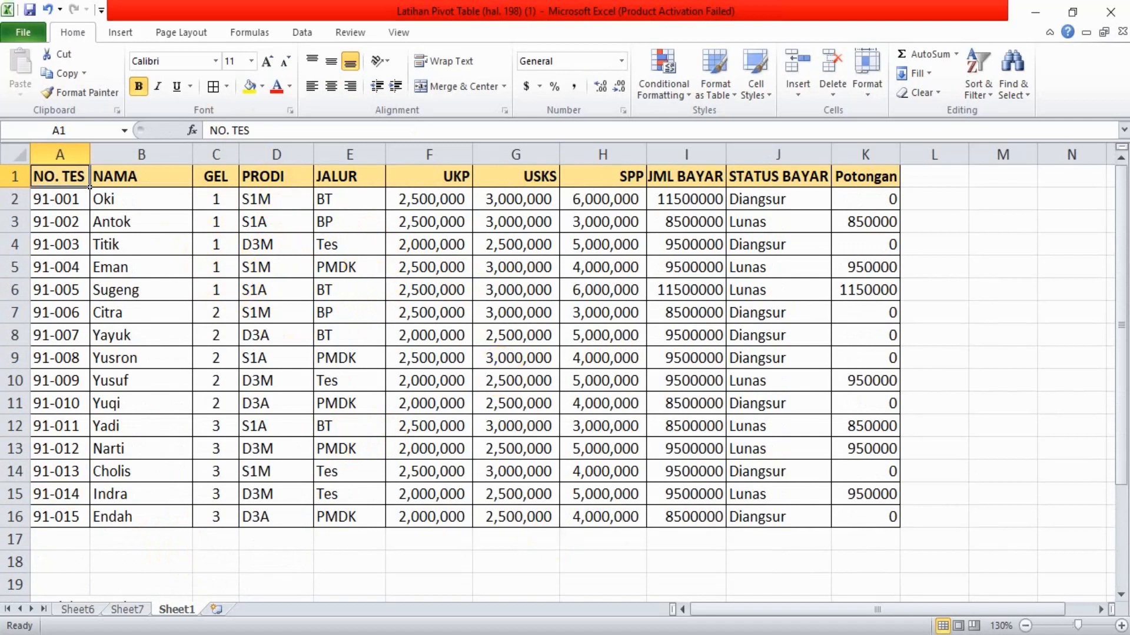
key("alt+Tab")
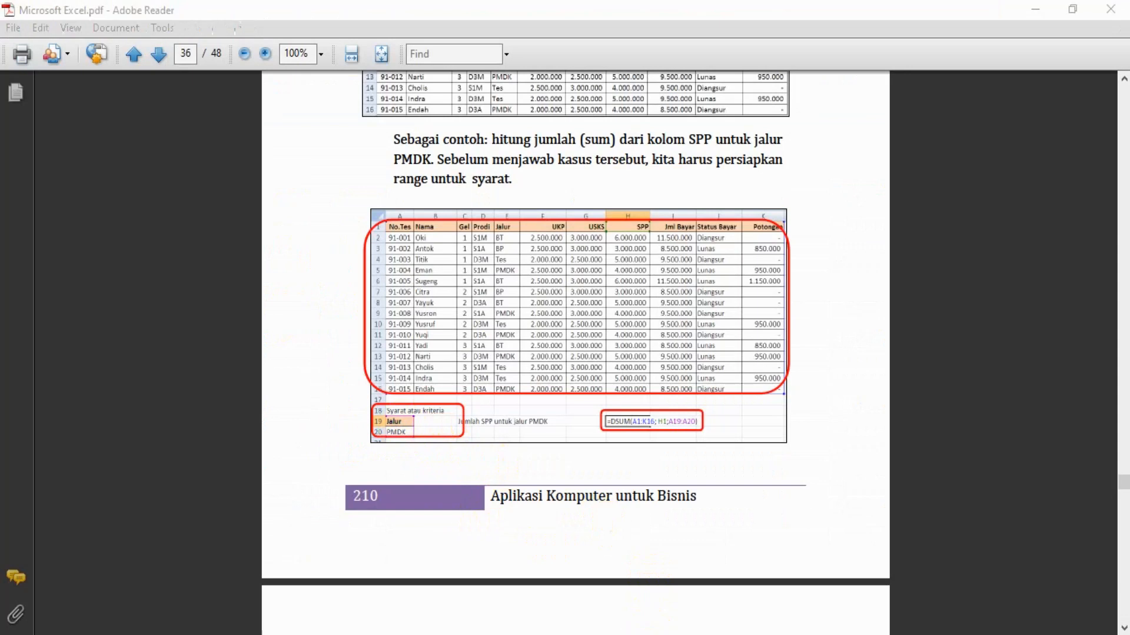
key("alt+Tab")
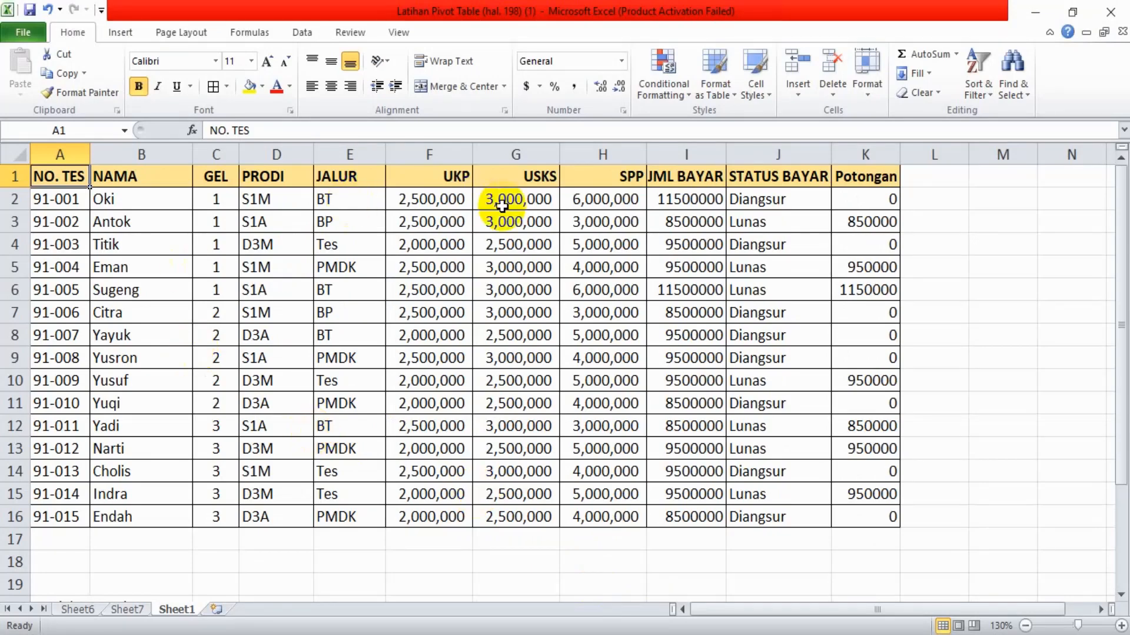
left_click(347, 175)
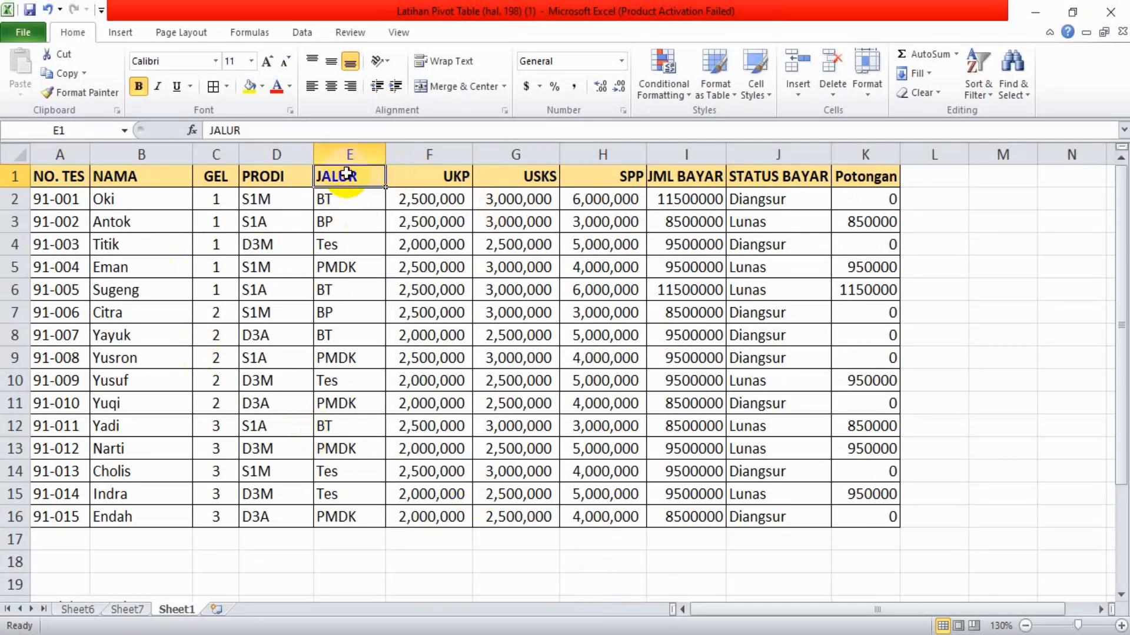
key("ctrl+c")
key("Down")
key("Down")
key("Down")
key("Down")
key("Down")
key("Down")
key("Down")
key("Down")
key("Down")
key("Down")
key("Down")
key("Down")
key("Down")
key("Down")
key("Down")
key("Down")
key("Down")
key("Down")
key("Down")
key("Down")
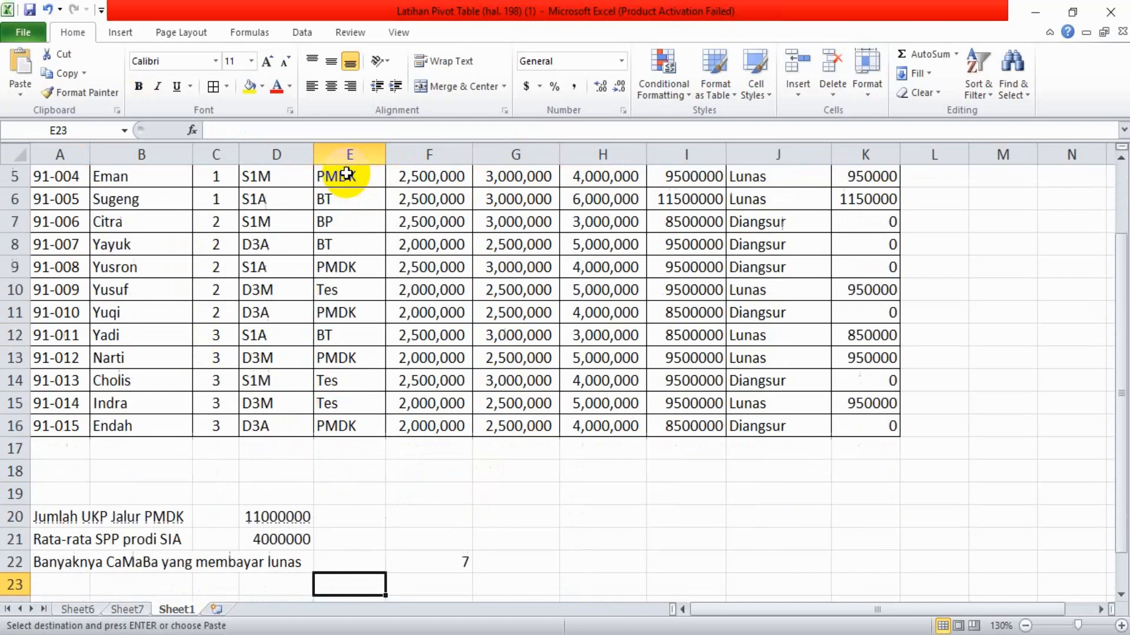
key("Down")
key("Down")
key("Down")
key("Left")
key("Left")
key("Left")
key("Left")
key("ctrl+v")
key("Down")
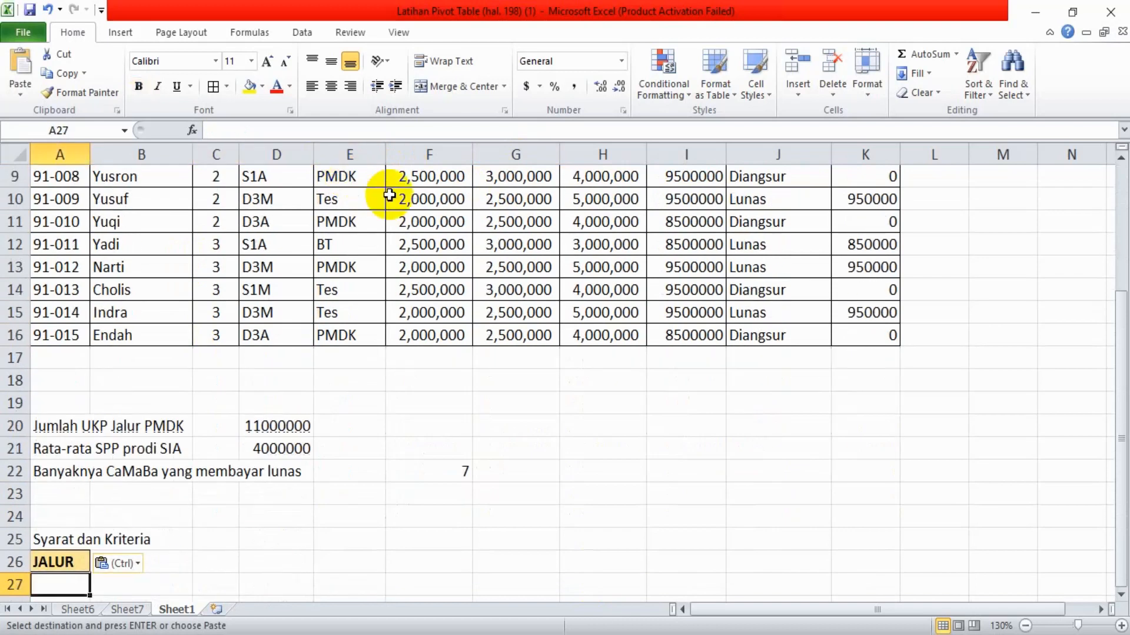
Copy the PMDK entry from E11 in the JALUR column into A27, below the criteria heading
left_click(347, 219)
key("ctrl+c")
key("Down")
key("Down")
key("Down")
key("Down")
key("Down")
key("Down")
key("Down")
key("Down")
key("Down")
key("Down")
key("Down")
key("Down")
key("Down")
key("Down")
key("Down")
key("Down")
key("Left")
key("Left")
key("Left")
key("Left")
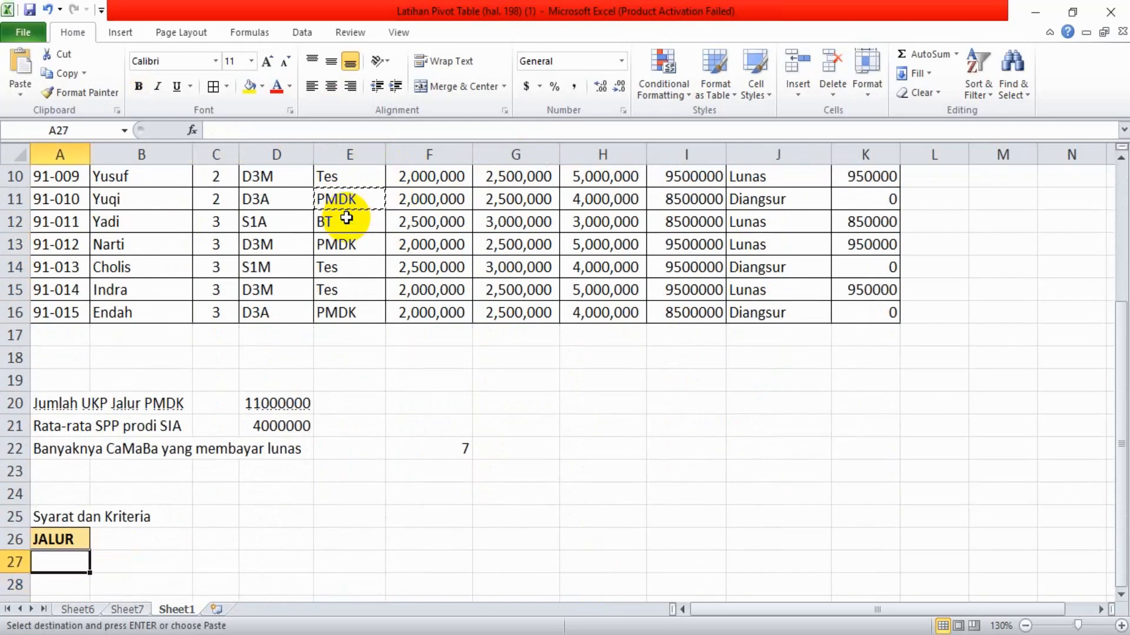
key("ctrl+v")
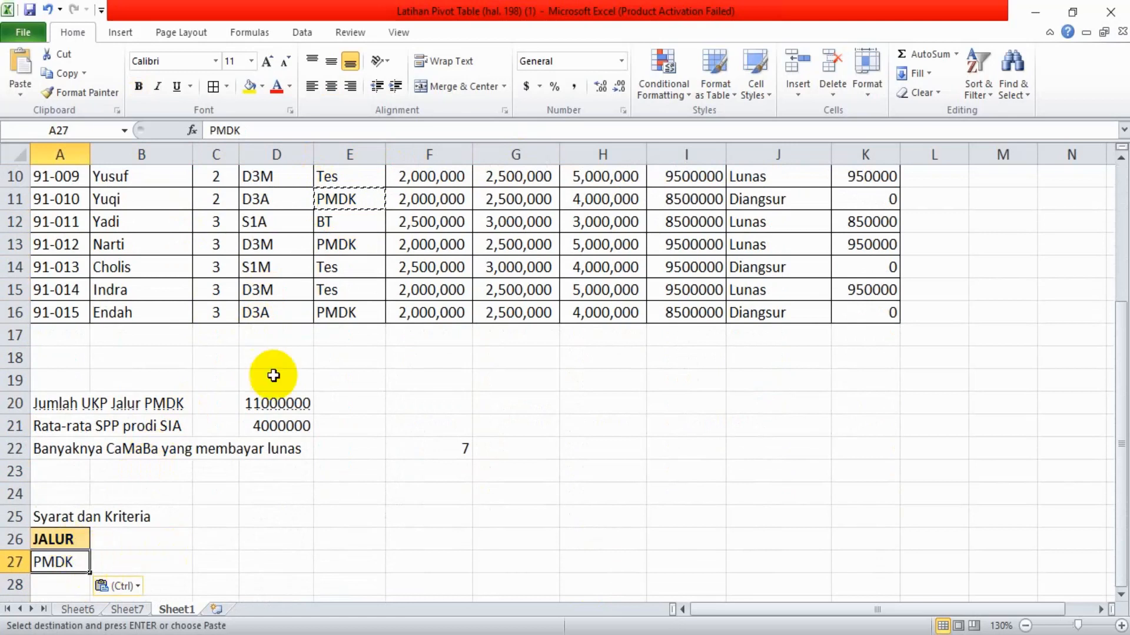
Check the guide's label for the DSUM result and enter "Jumlah SPP Jalur PMDK" in C26
left_click(235, 539)
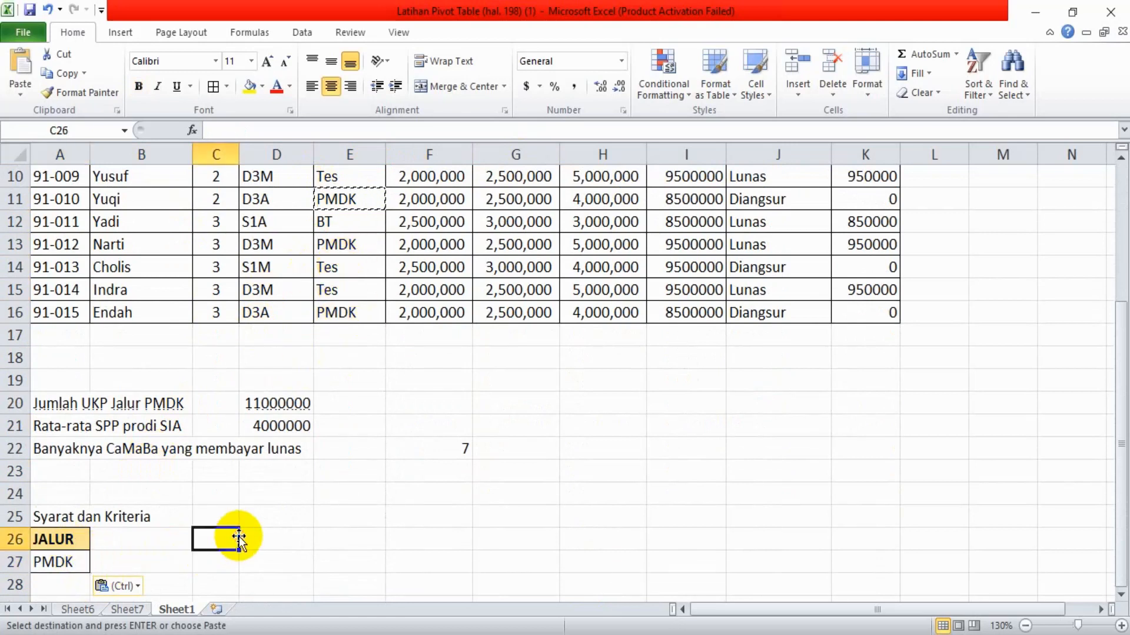
left_click(511, 634)
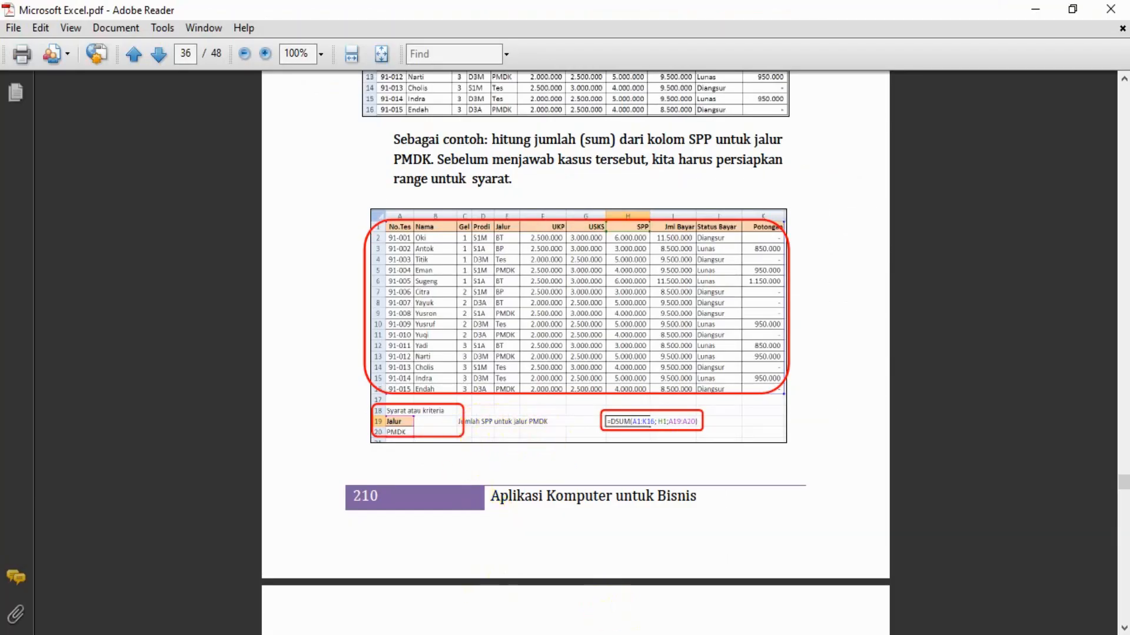
left_click(511, 634)
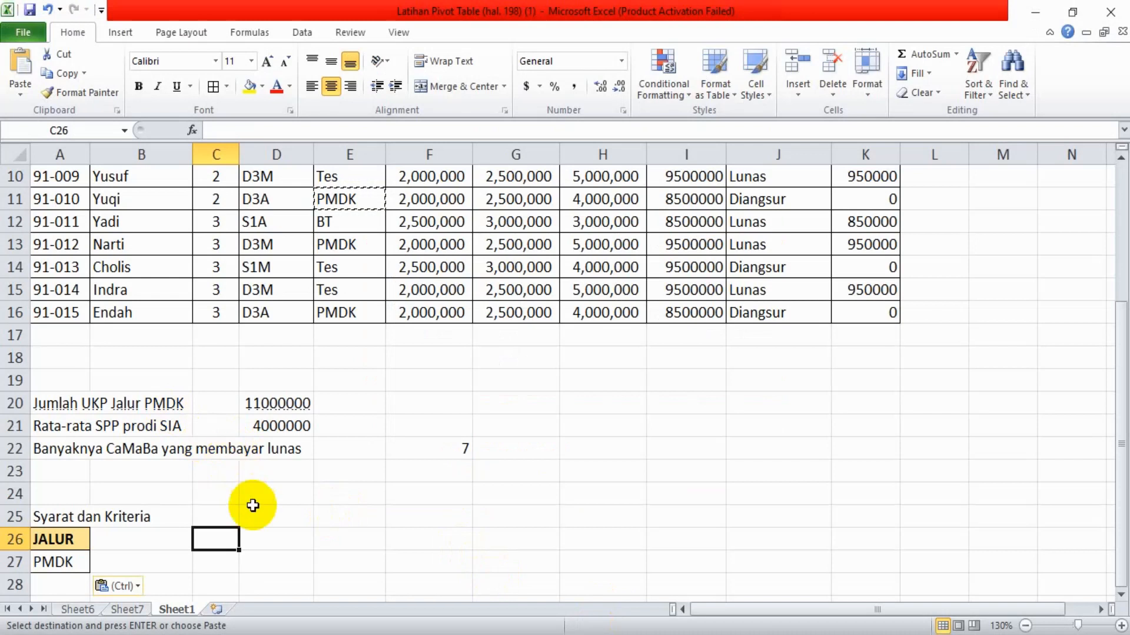
type("Jumlah")
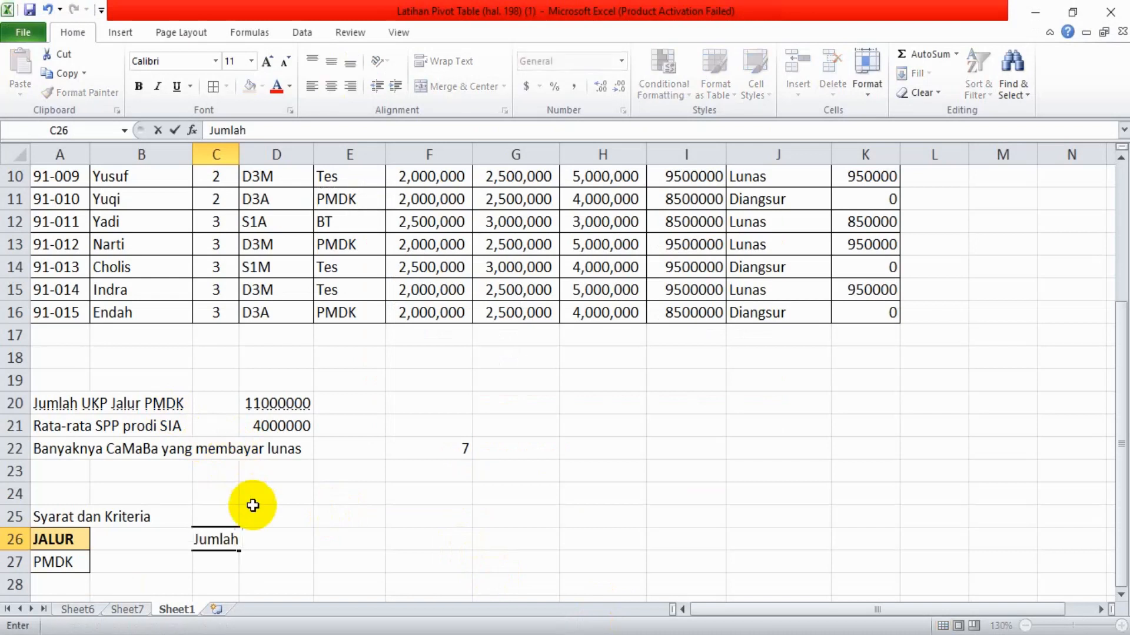
type(" SPP ")
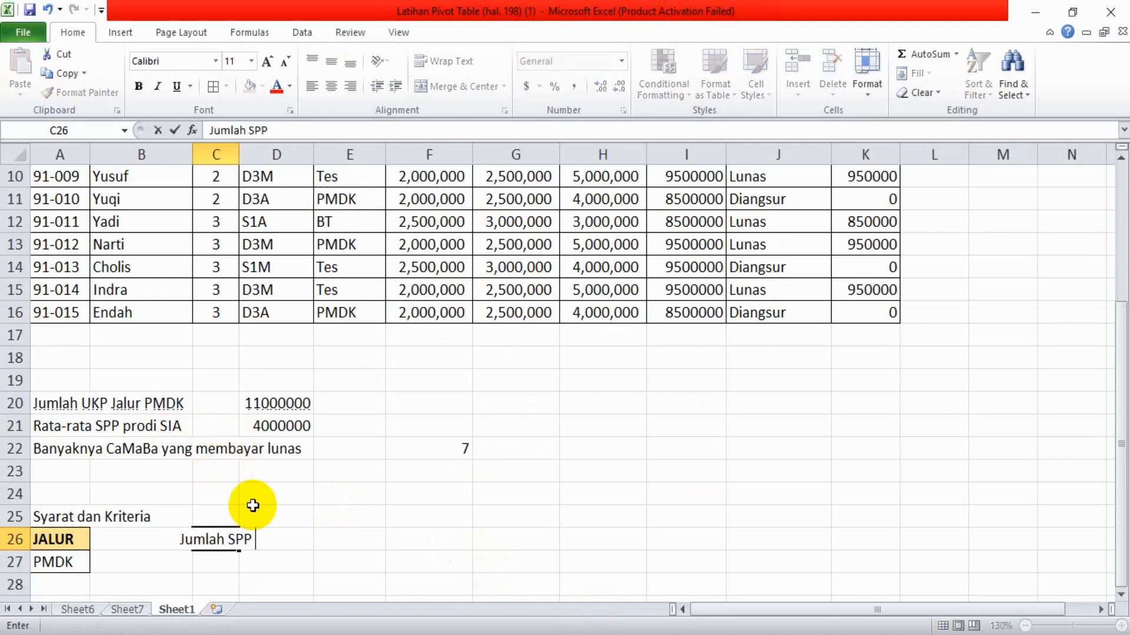
type("Jaklur")
key("BackSpace")
key("BackSpace")
key("BackSpace")
key("BackSpace")
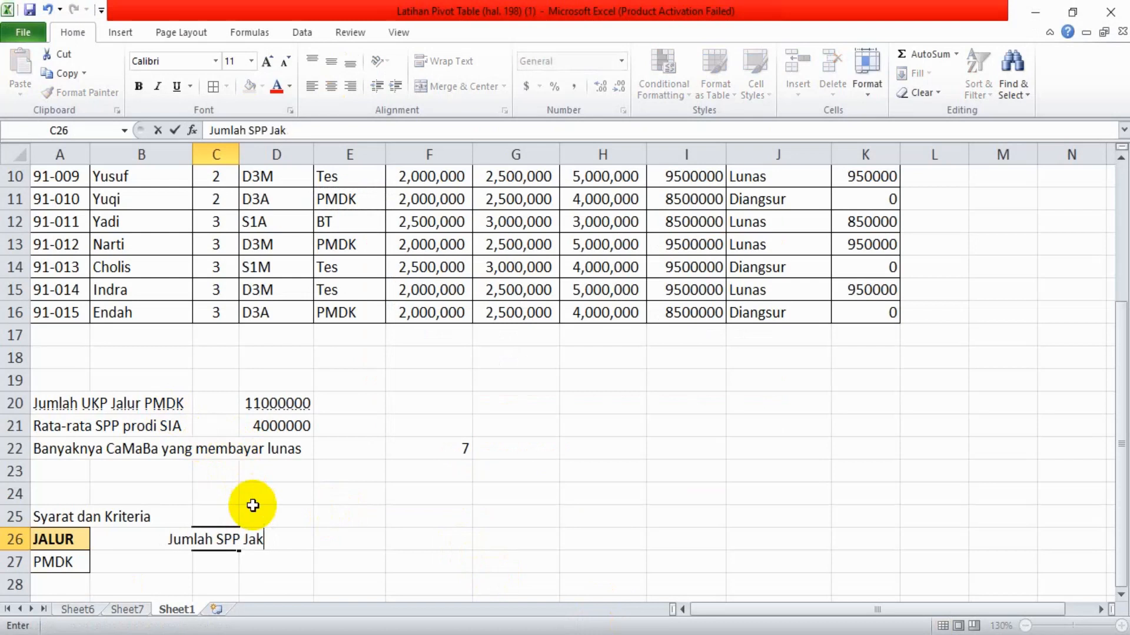
type("lur PMDK")
key("Return")
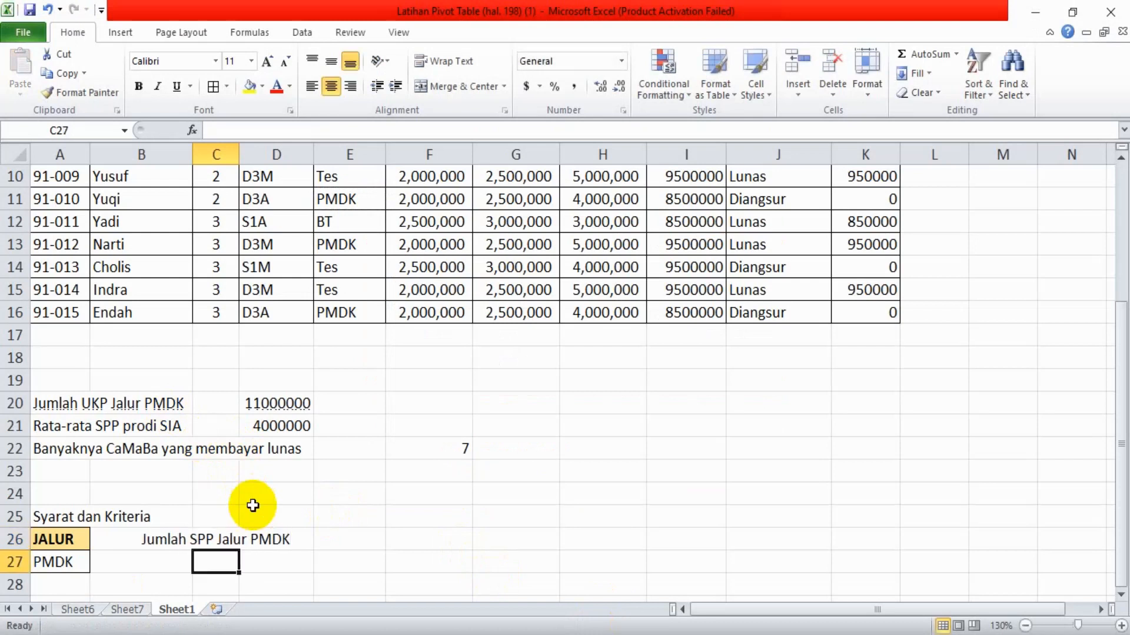
Switch to Adobe Reader and read the DSUM example and the explanation of its database, field and criteria arguments
left_click(184, 563)
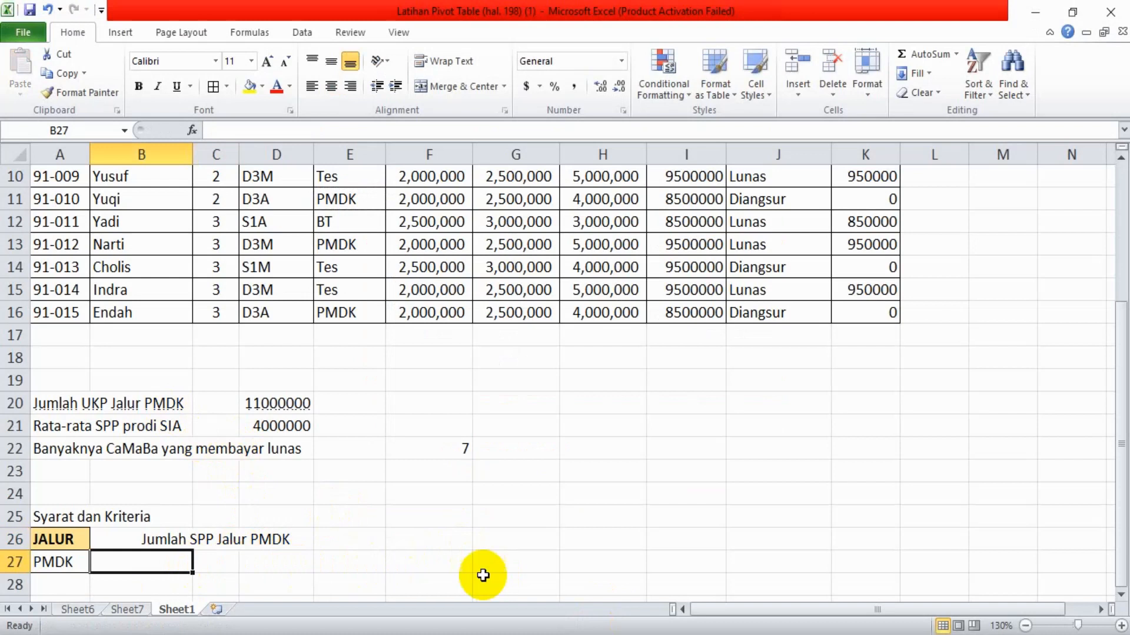
key("alt+Tab")
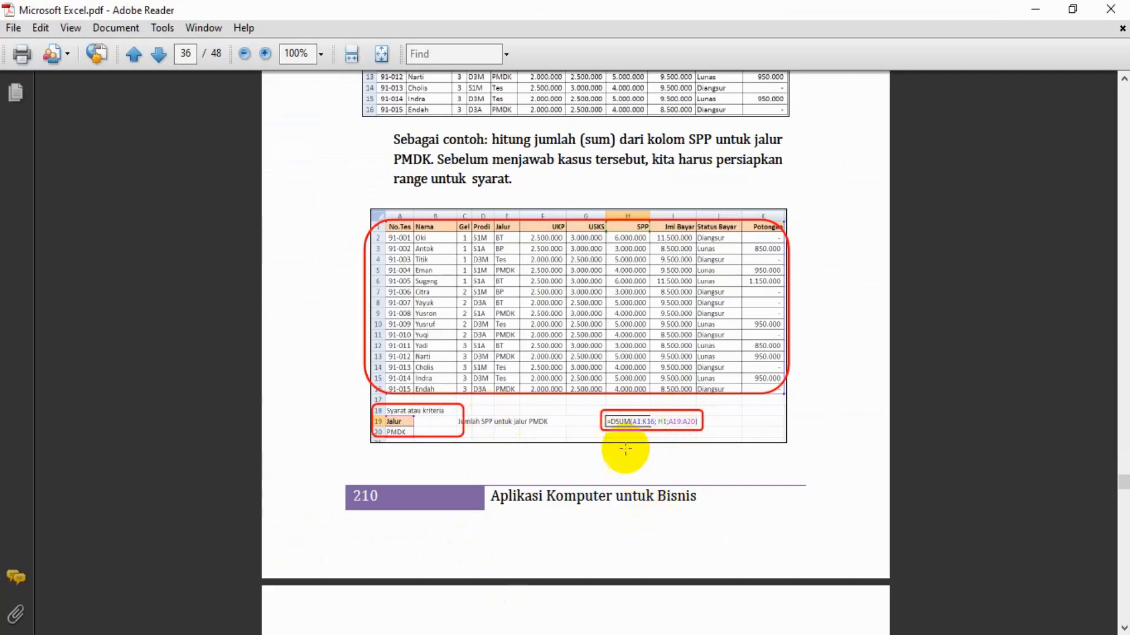
left_click(625, 251)
scroll(625, 250, "up", 5)
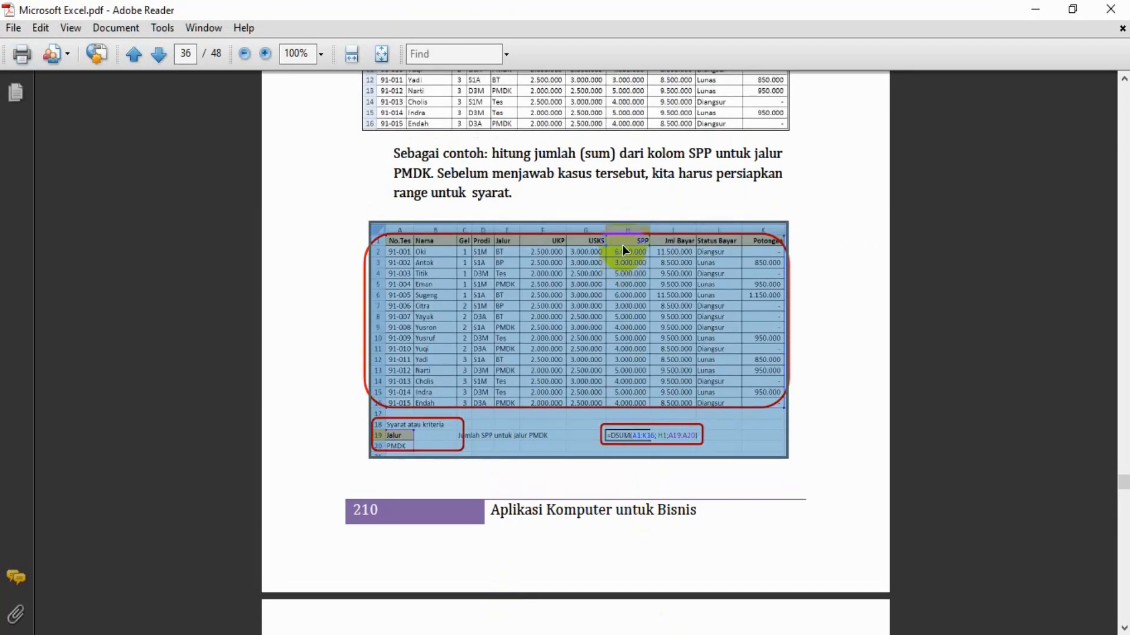
scroll(620, 239, "down", 15)
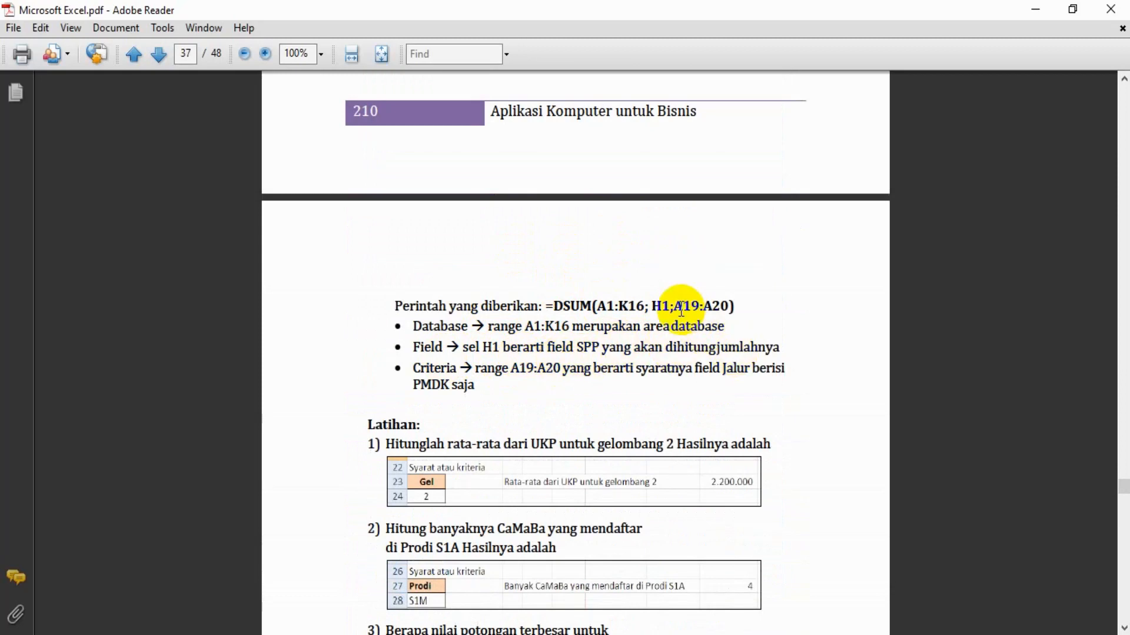
scroll(681, 309, "up", 5)
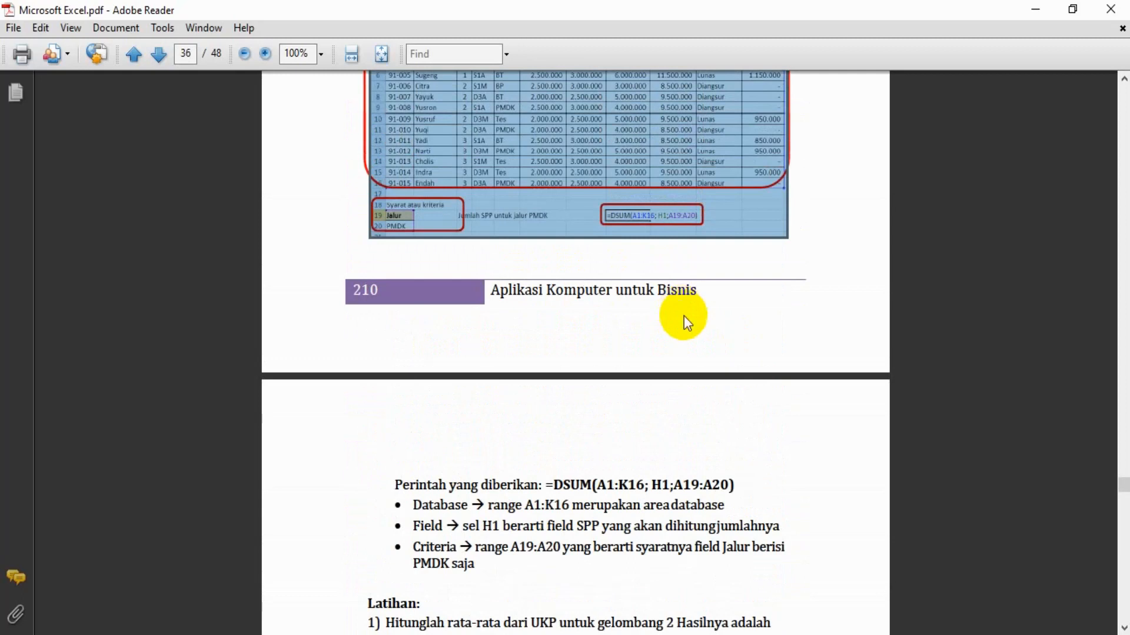
Return to Excel, start a DSUM formula in F26 and set A1:K16 as its database, rechecking the guide's example
left_click(706, 629)
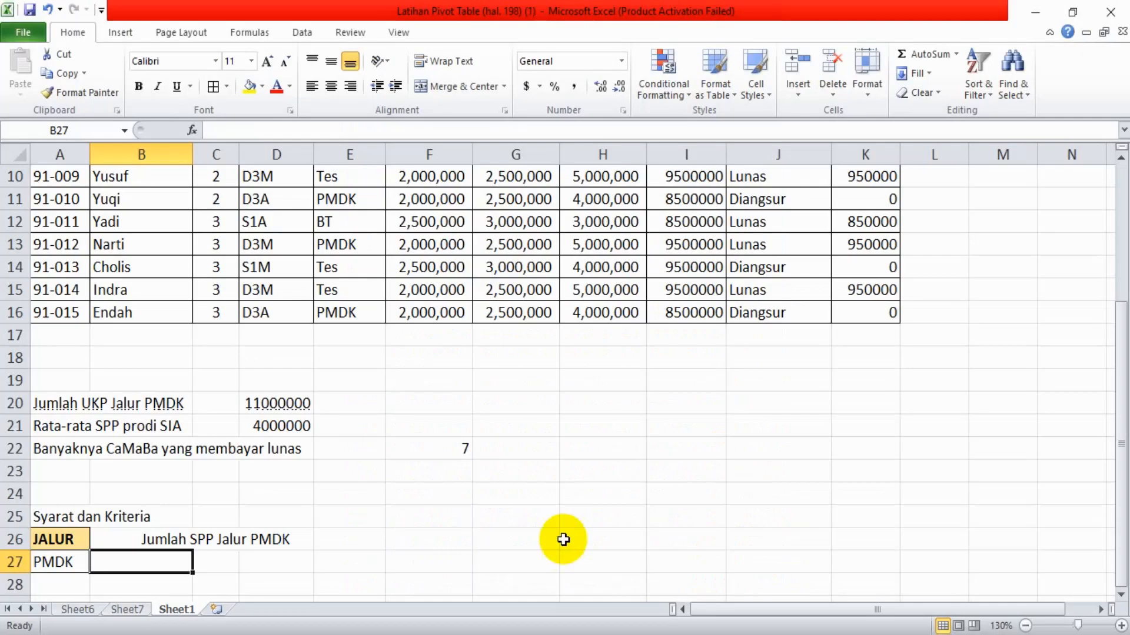
left_click(431, 536)
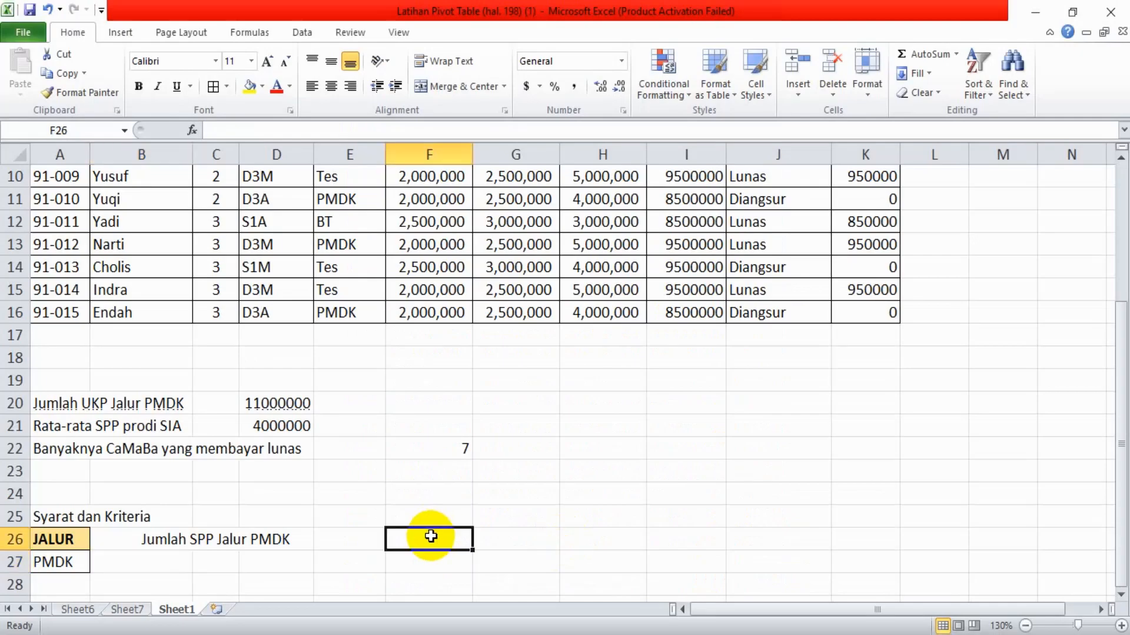
type("=dsum(")
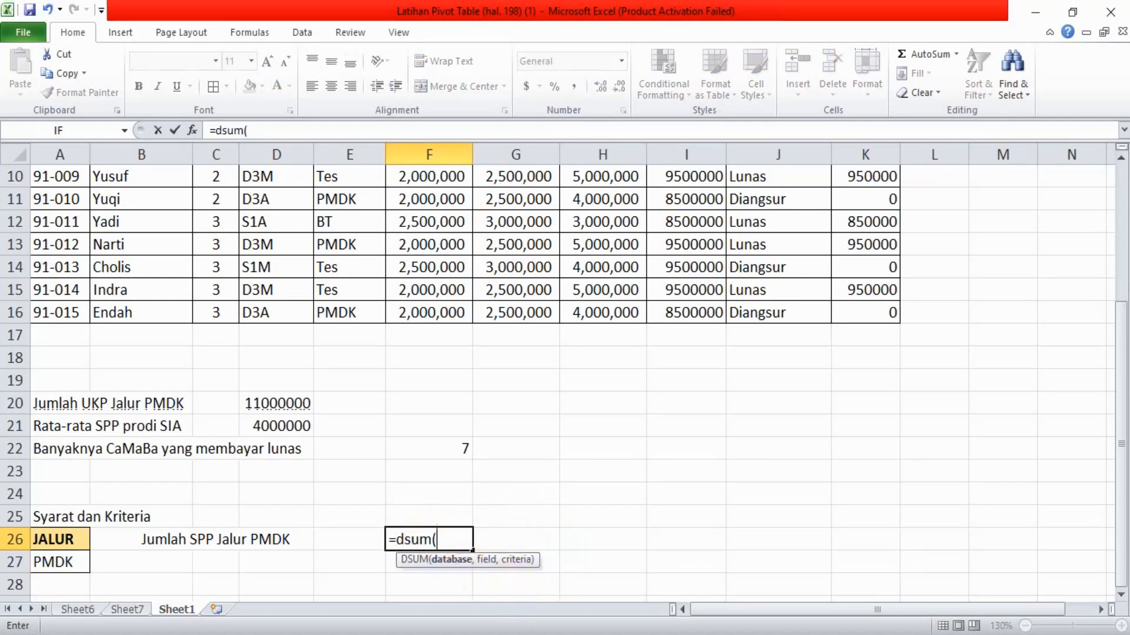
key("alt+Tab")
left_click_drag(596, 489, 612, 499)
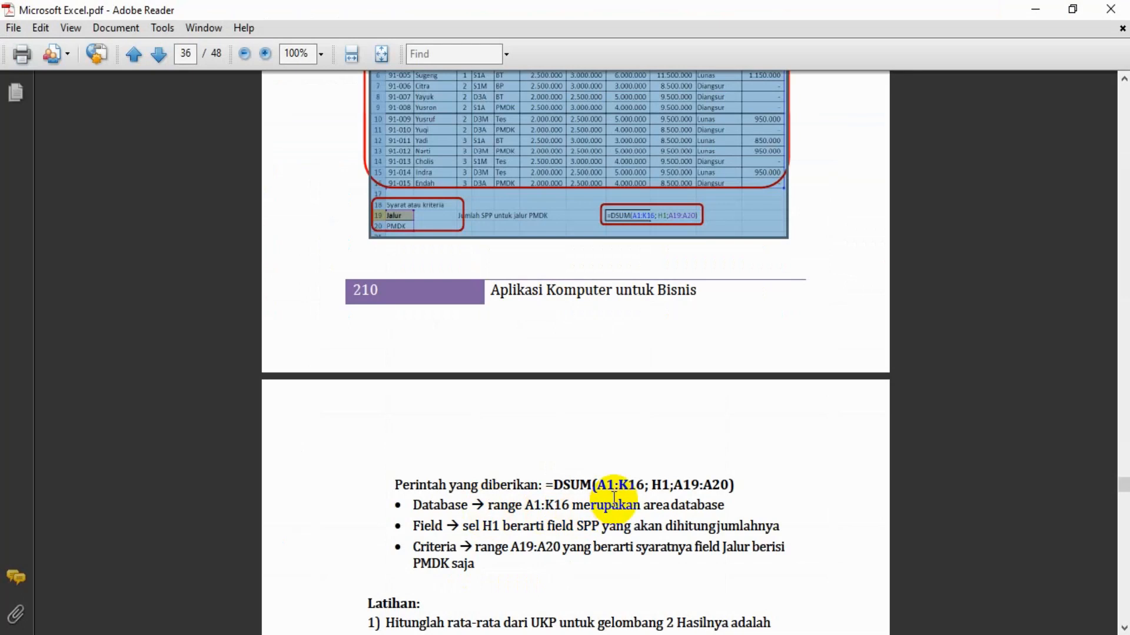
left_click(614, 497)
scroll(615, 500, "up", 3)
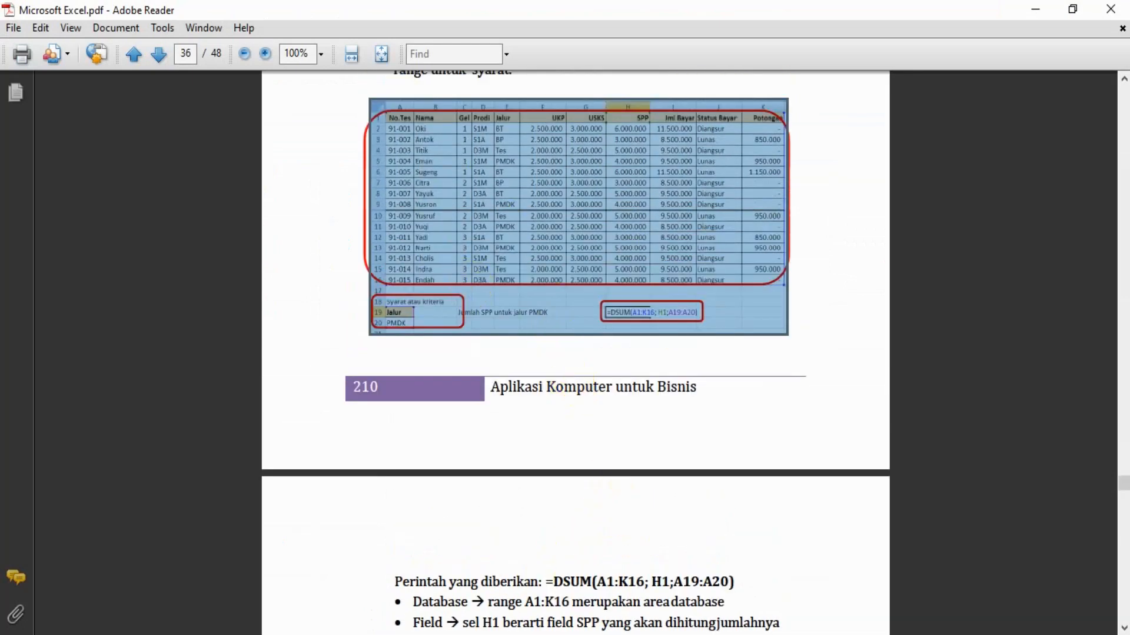
key("alt+Tab")
key("Up")
key("Up")
key("Up")
key("Up")
key("Up")
key("Up")
key("Up")
key("Up")
key("Up")
key("Up")
key("Up")
key("Up")
key("Up")
key("Up")
key("Up")
key("Up")
key("Up")
key("Up")
key("Up")
key("Up")
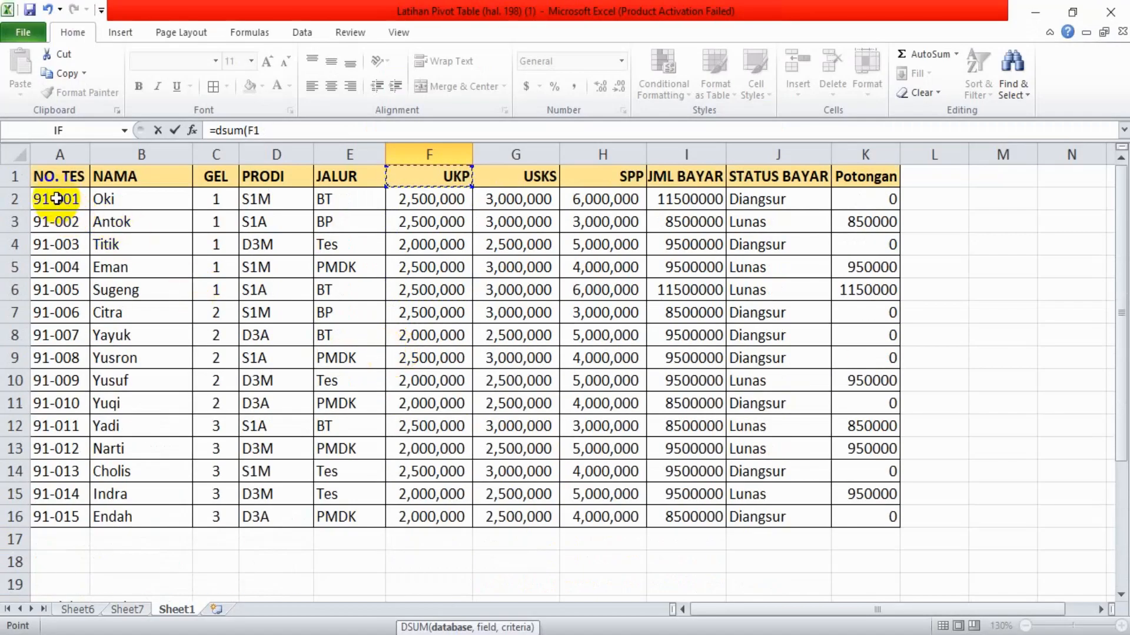
left_click_drag(47, 175, 874, 522)
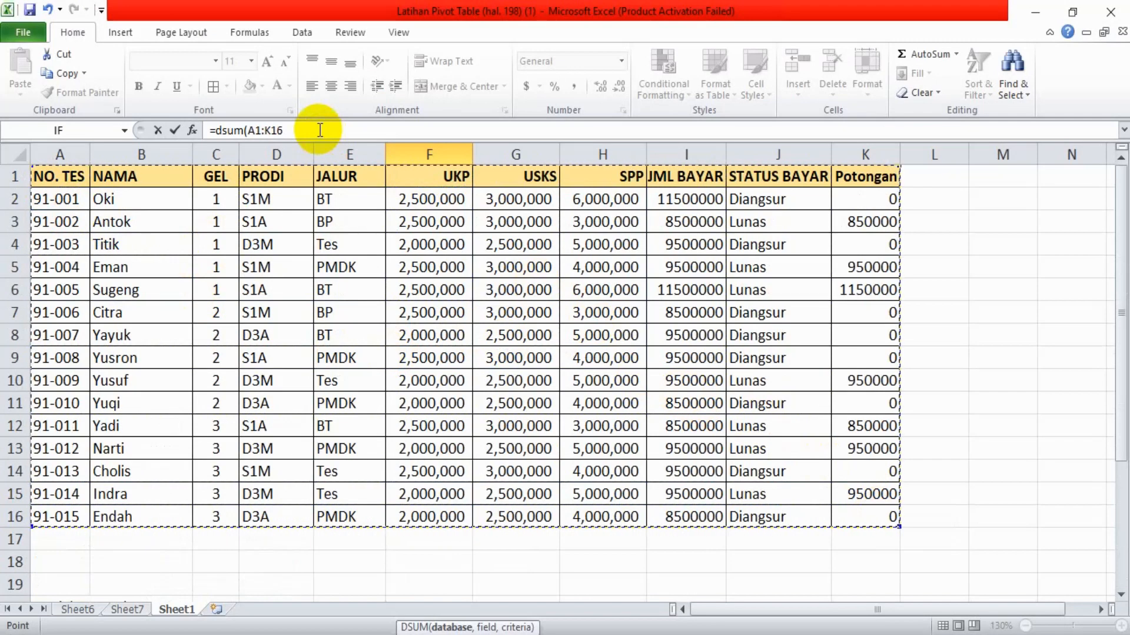
type(",")
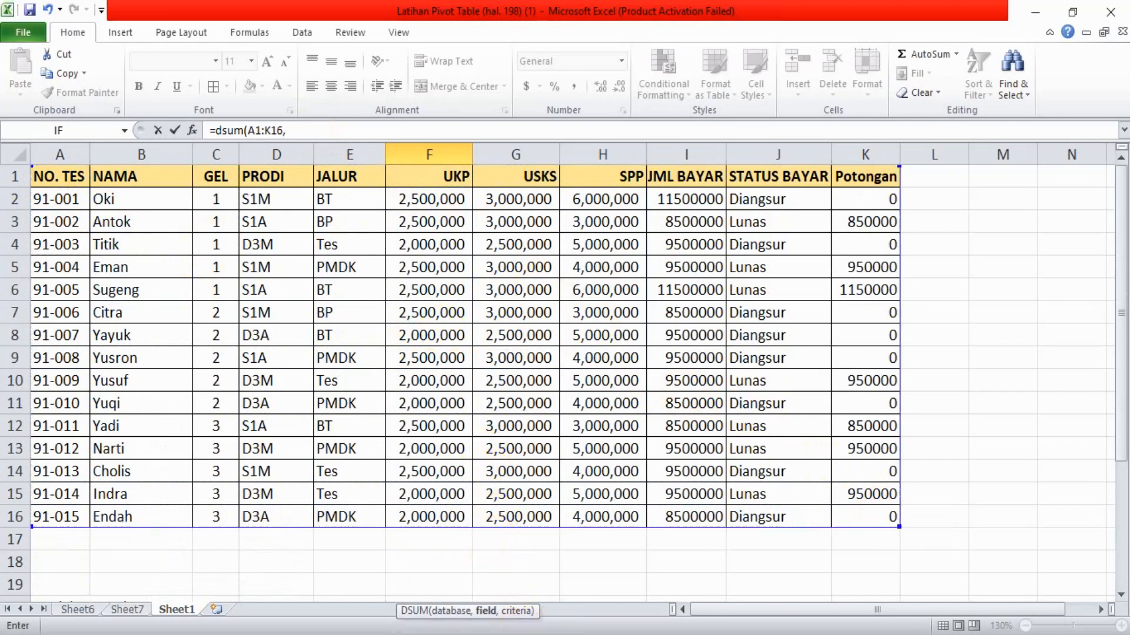
Following the guide, set H1 (SPP) as the DSUM field and A26:A27 as the criteria, and close the parenthesis
key("alt+Tab")
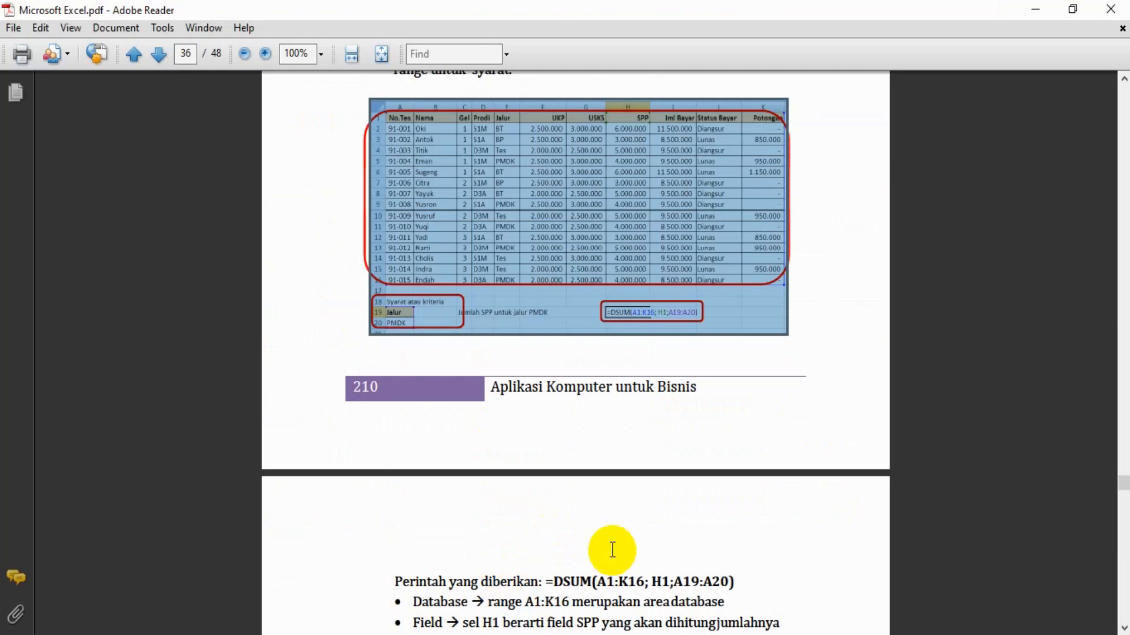
left_click_drag(646, 582, 664, 586)
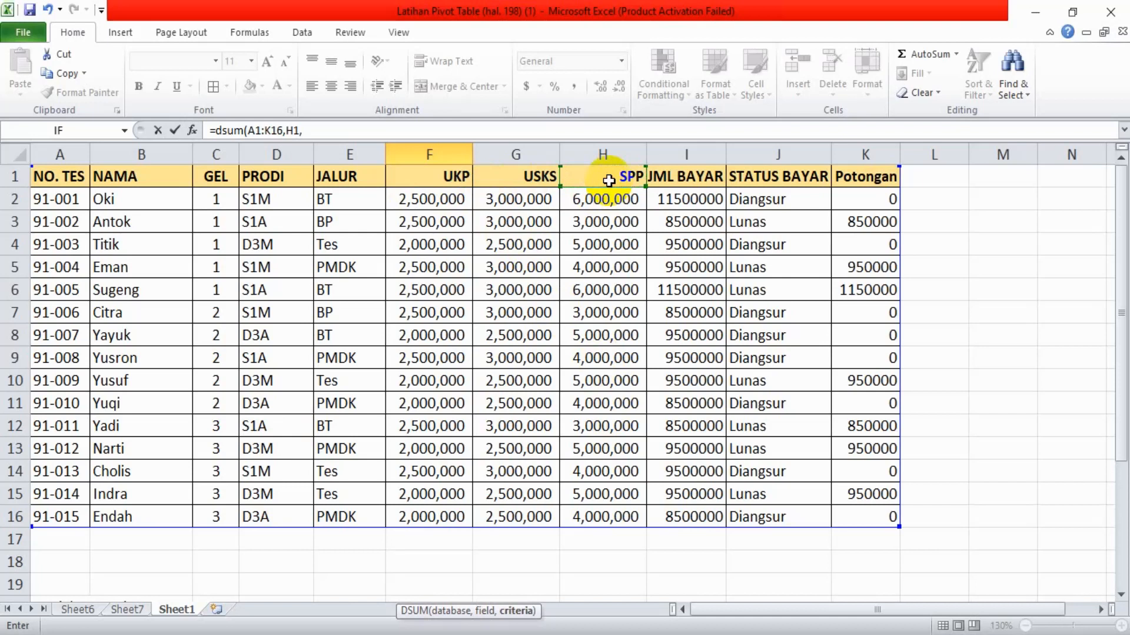
left_click(536, 634)
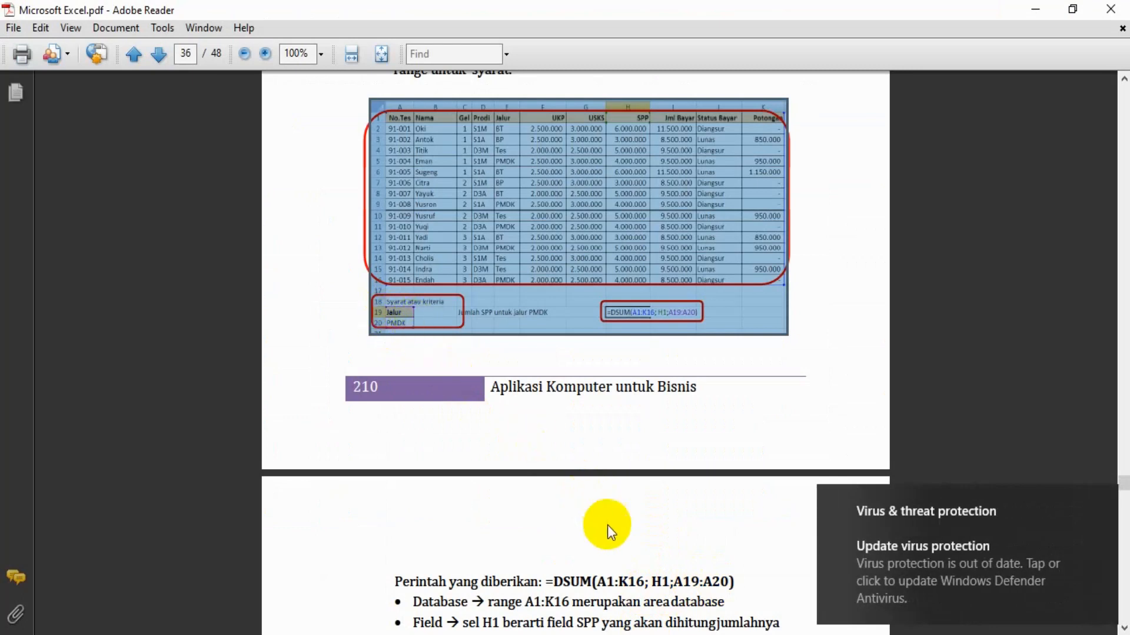
key("alt+Tab")
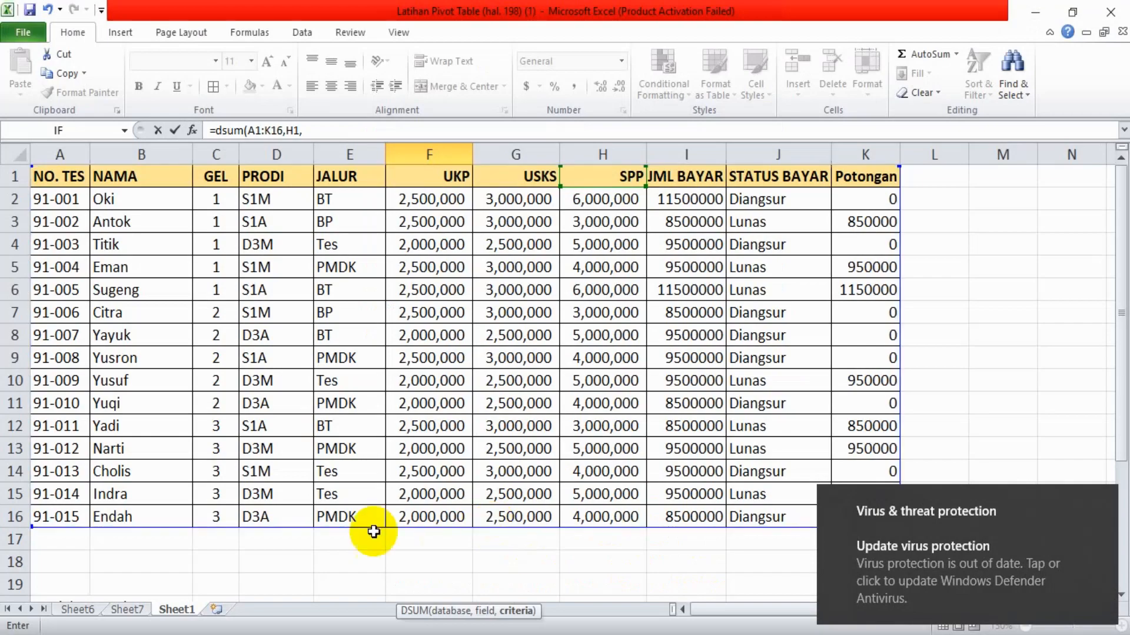
left_click(203, 561)
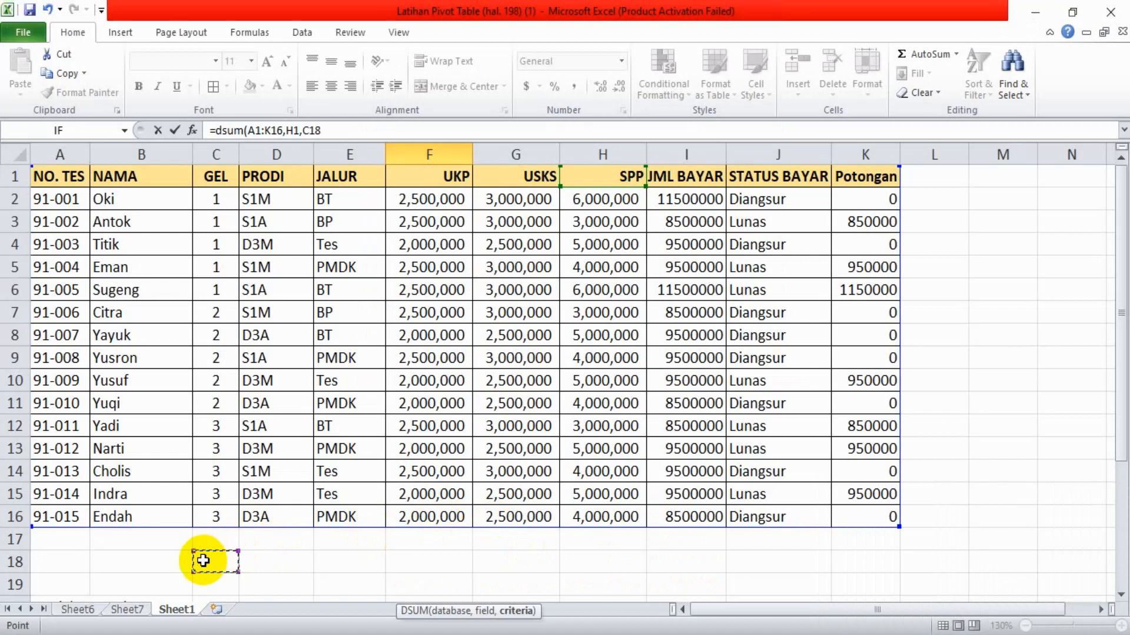
key("Down")
key("Down")
key("Down")
key("Down")
key("Down")
key("Down")
key("Down")
key("Down")
key("Down")
left_click(62, 540)
left_click_drag(62, 540, 72, 562)
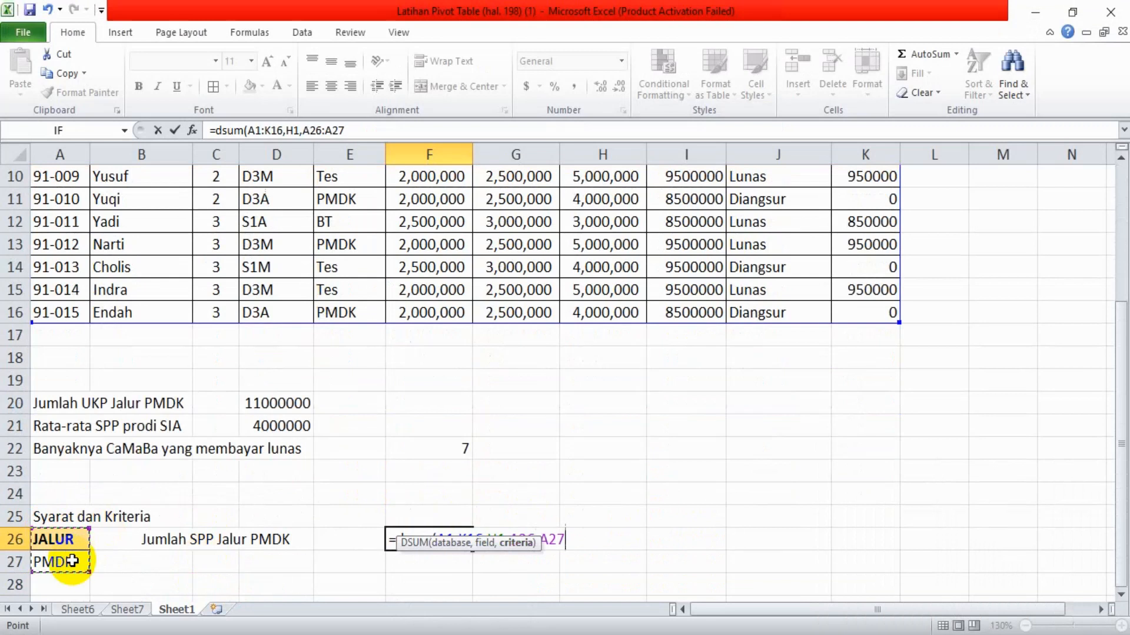
type(")")
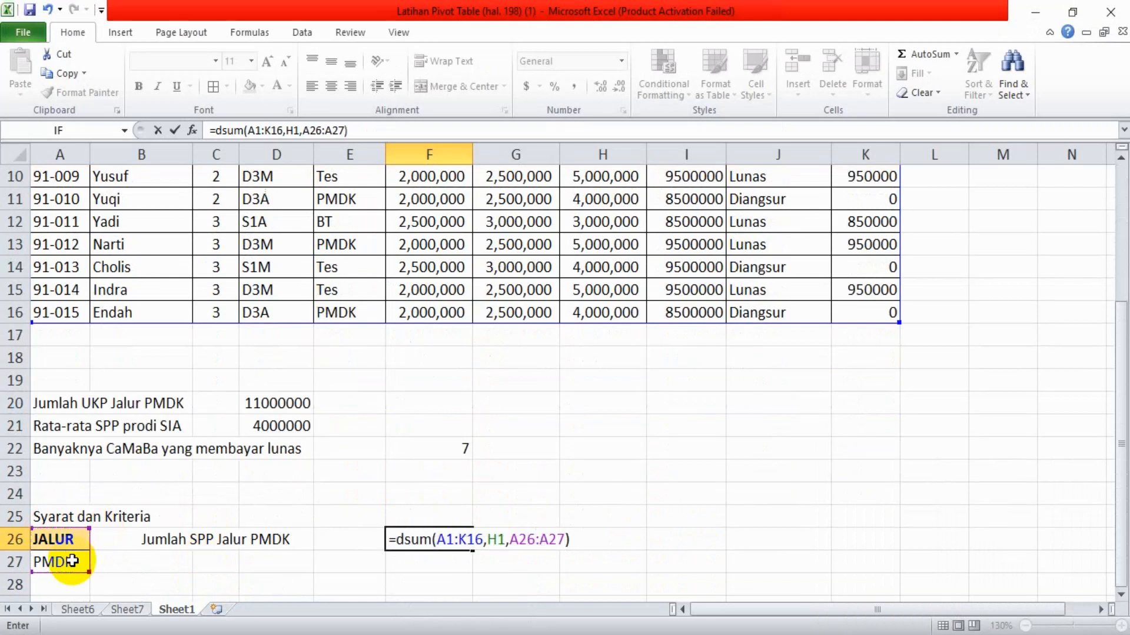
Commit the DSUM formula in F26 that sums SPP for the PMDK criteria
key("Return")
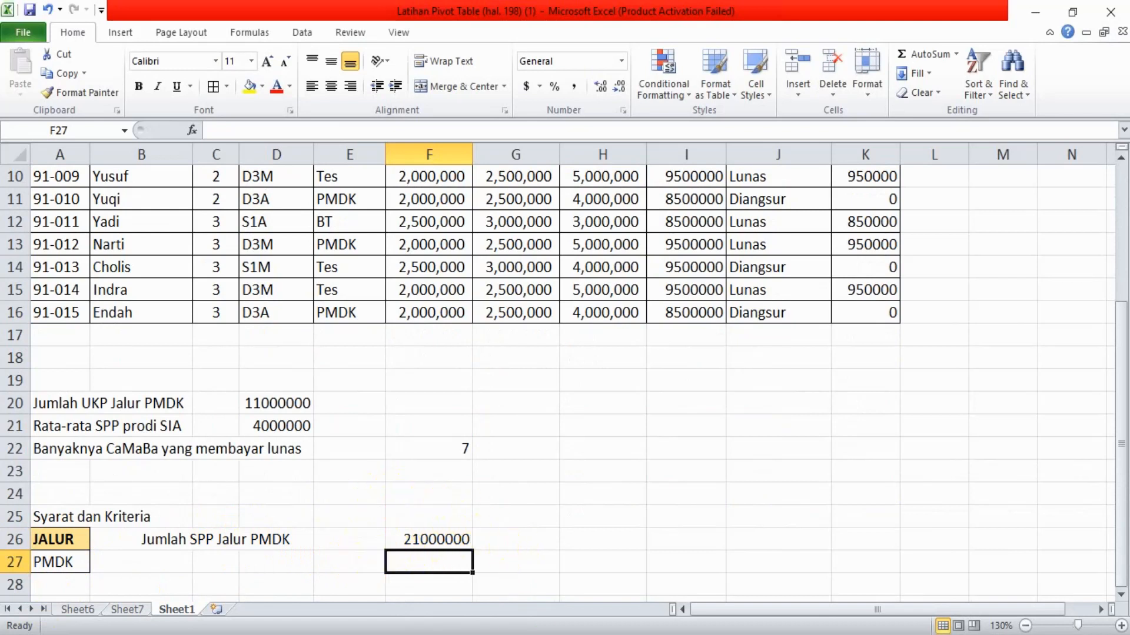
Switch to Adobe Reader and review the DSUM example and the guide's descriptions of DSUM, DAVERAGE, DCOUNT, DMIN and DMAX
key("alt+Tab")
scroll(546, 371, "down", 10)
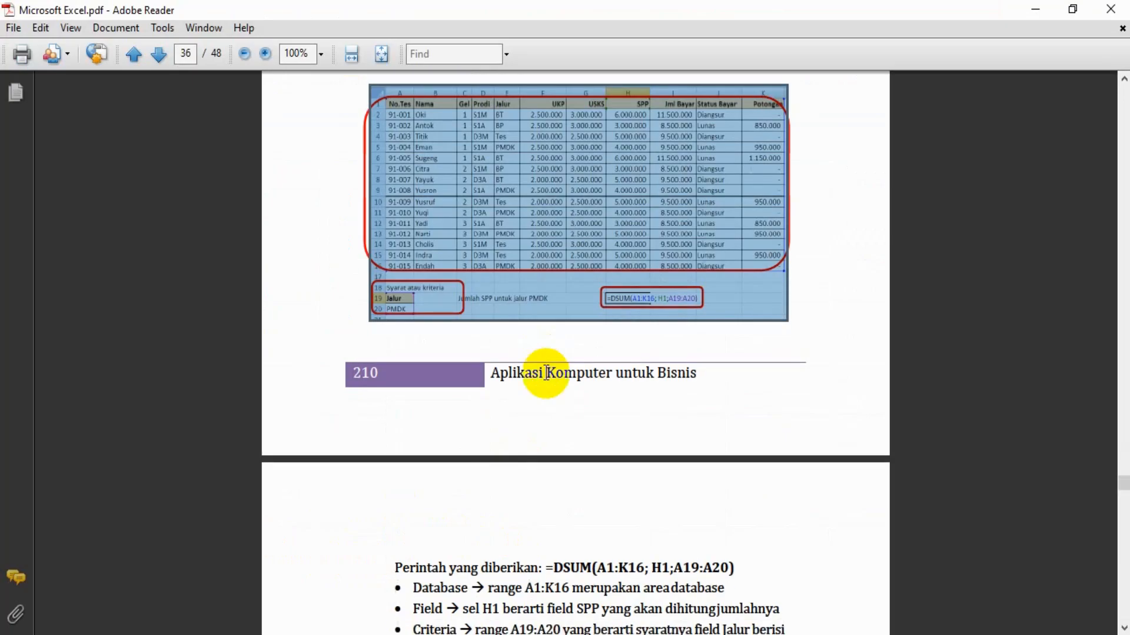
scroll(546, 372, "up", 9)
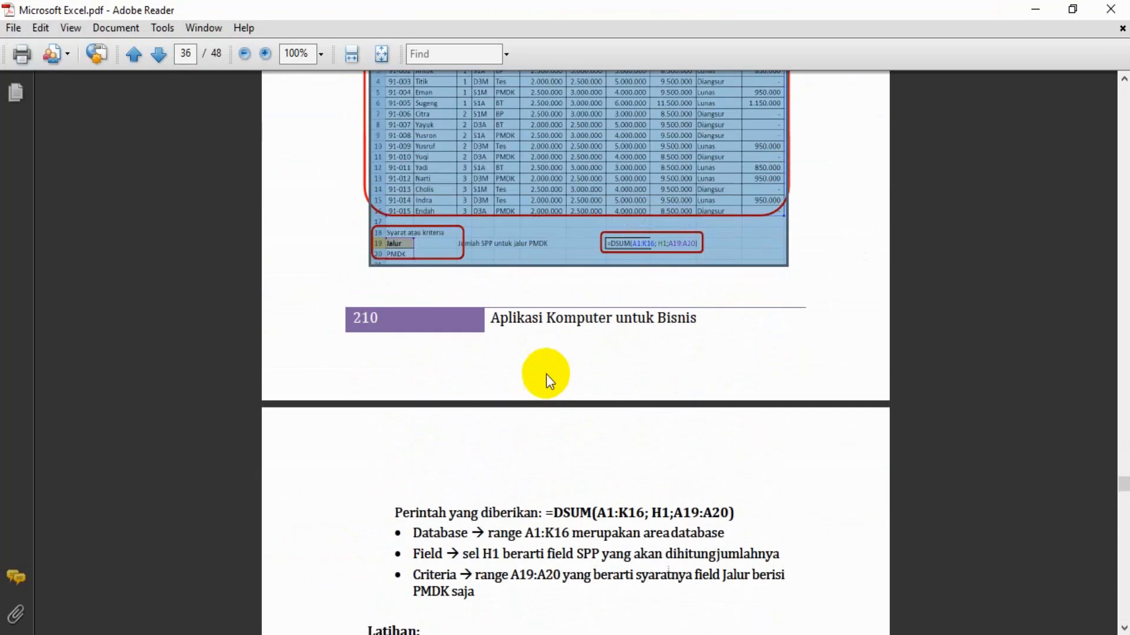
scroll(546, 374, "up", 6)
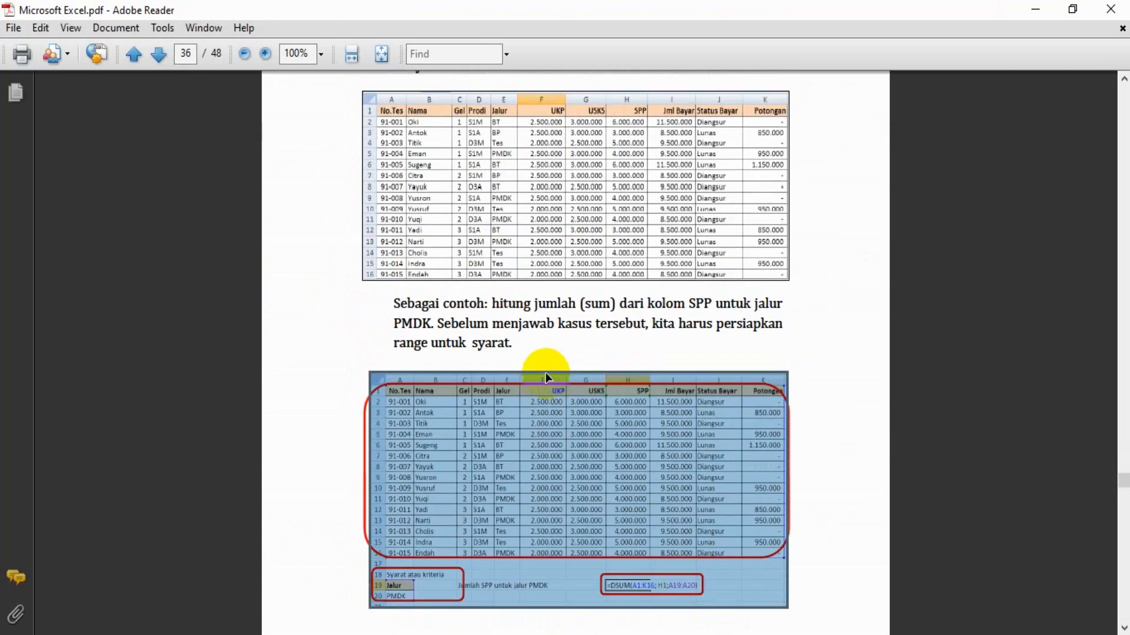
scroll(546, 377, "up", 5)
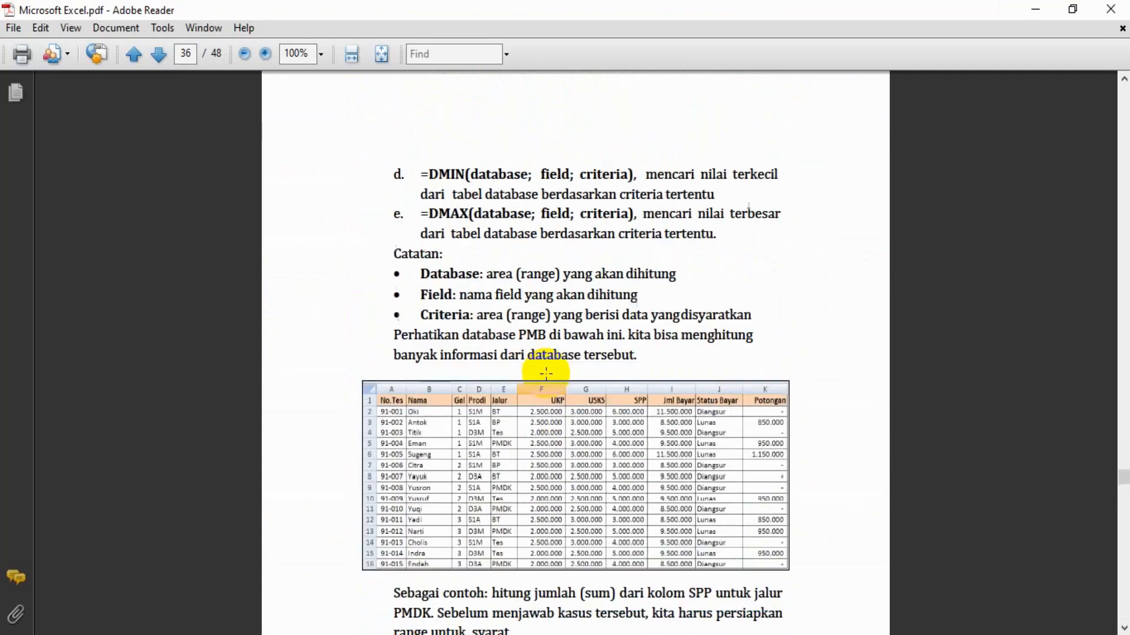
scroll(546, 373, "up", 6)
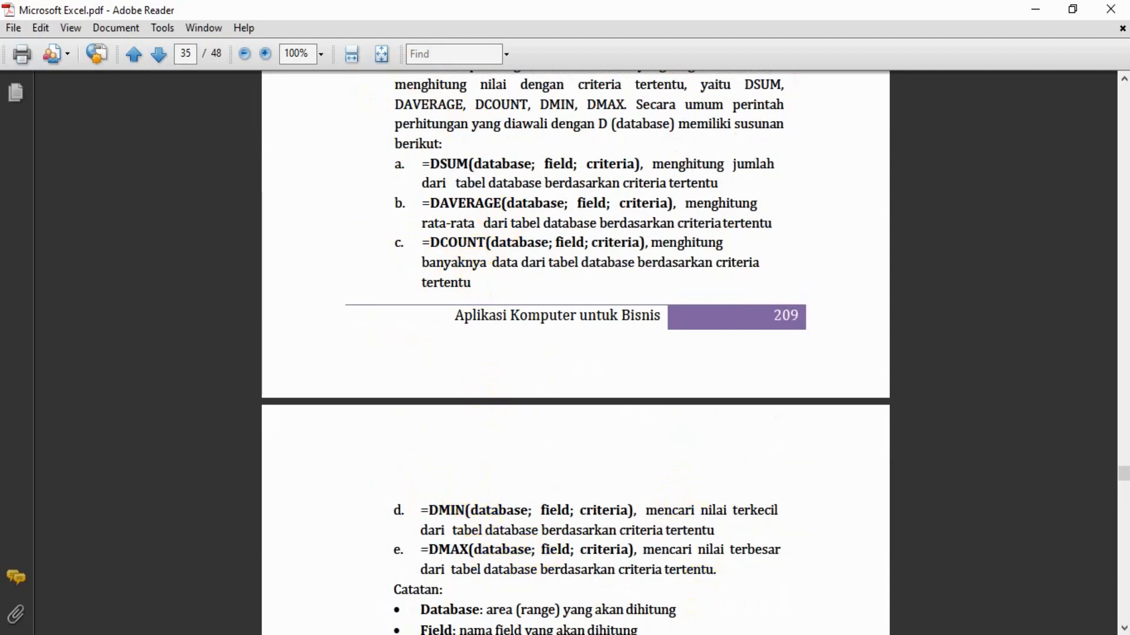
Return to Excel and review the admissions table on Sheet1, the pivot table on Sheet6 and the pivot chart on Sheet7
key("alt+Tab")
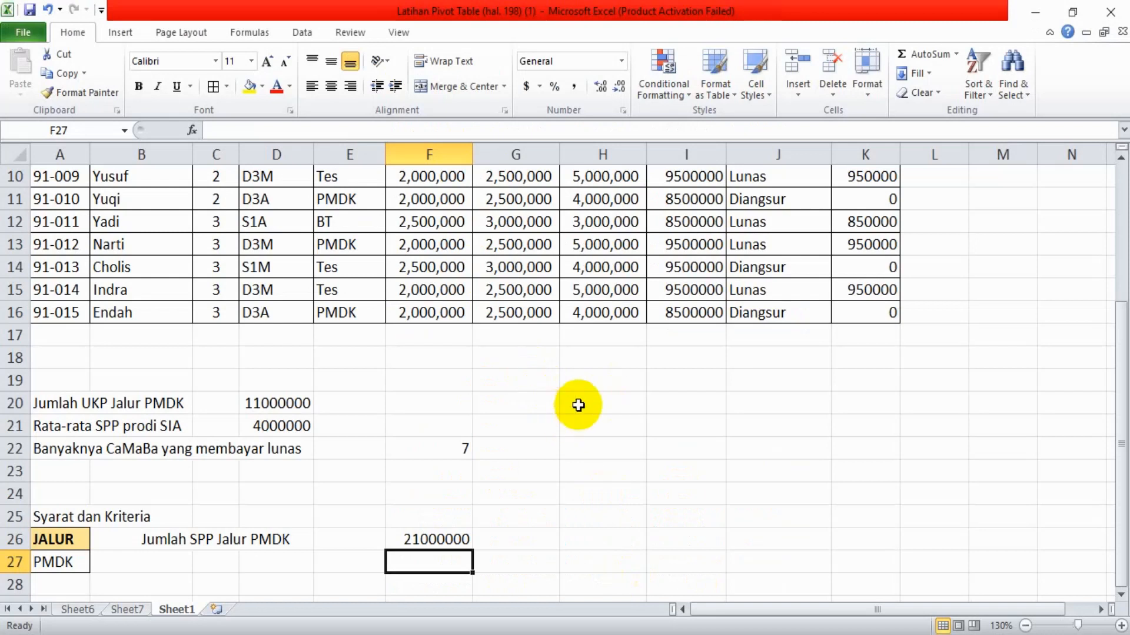
left_click(620, 366)
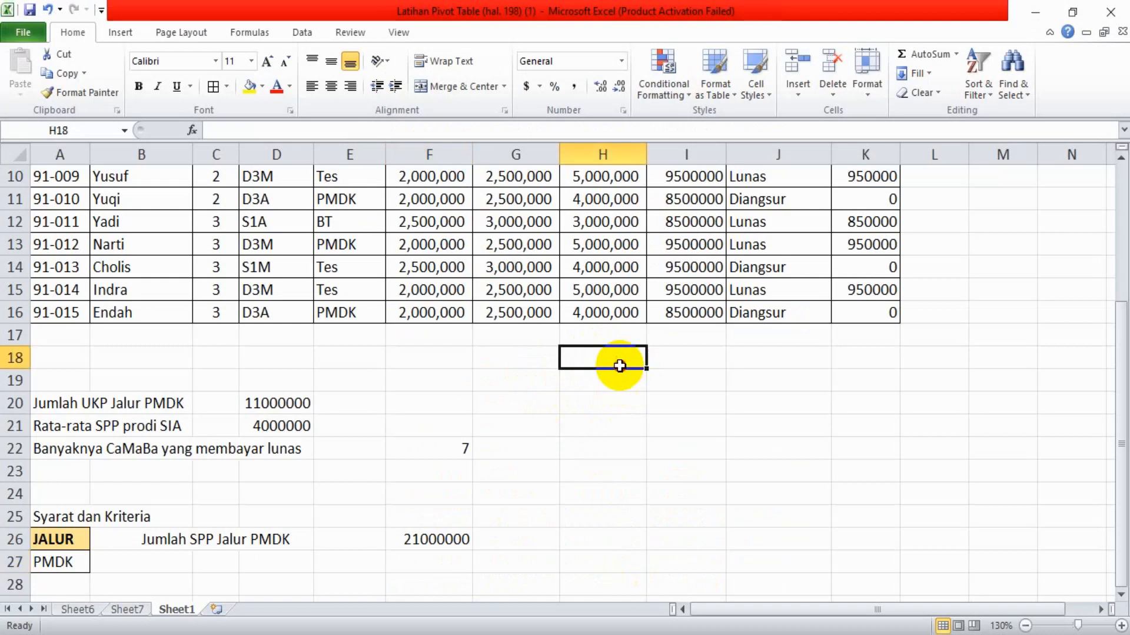
key("Up")
key("Up")
key("Up")
key("Up")
key("Up")
key("Up")
key("Up")
key("Up")
key("Up")
key("Up")
key("Up")
key("Up")
key("Up")
key("Up")
key("Up")
key("Up")
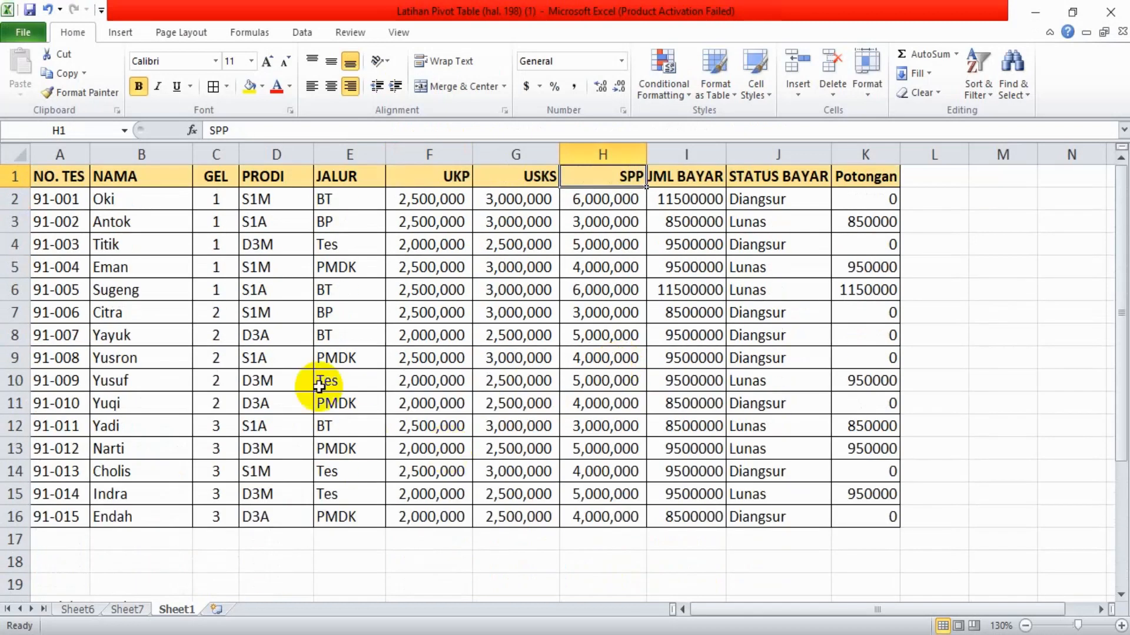
left_click(79, 609)
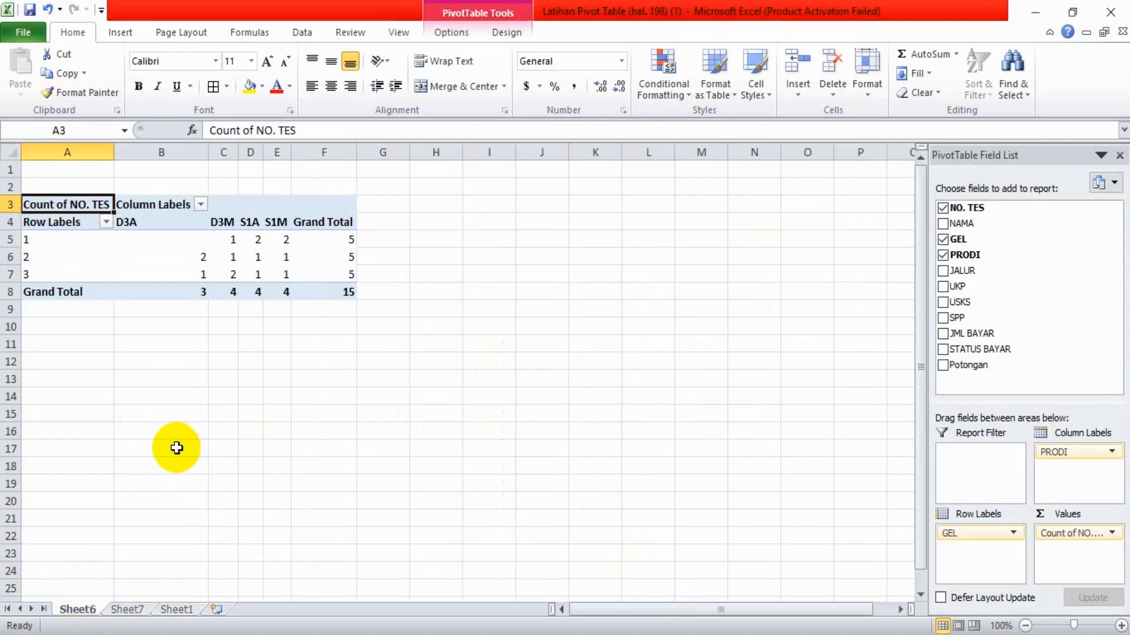
left_click(133, 616)
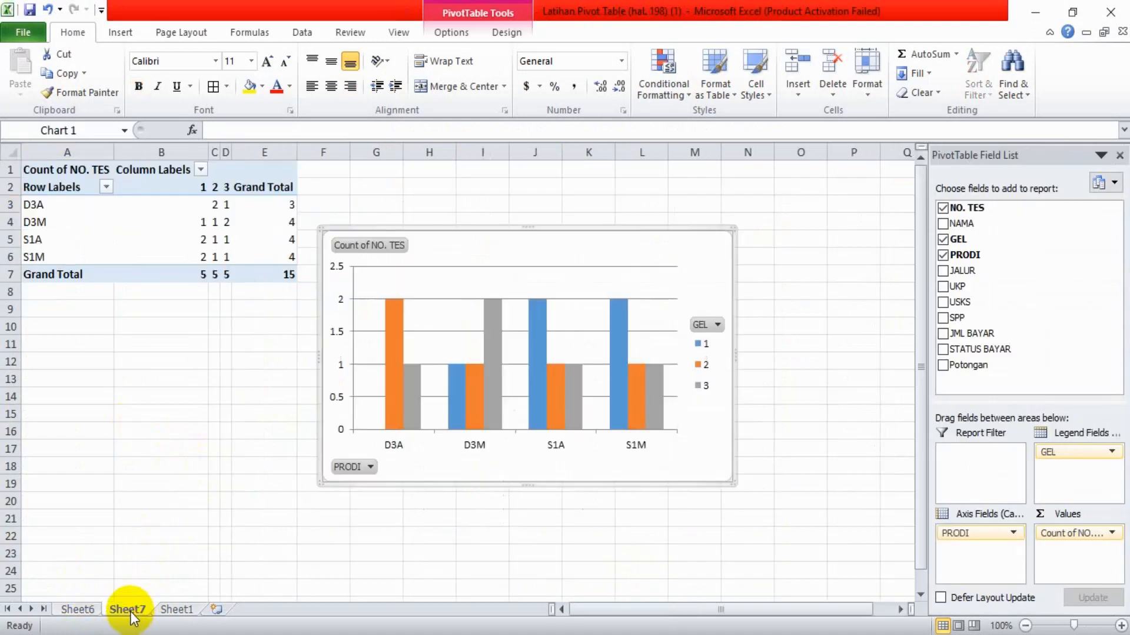
Go back to Sheet1, review the formula results below the admissions table, and return to its header row
left_click(182, 610)
left_click(229, 542)
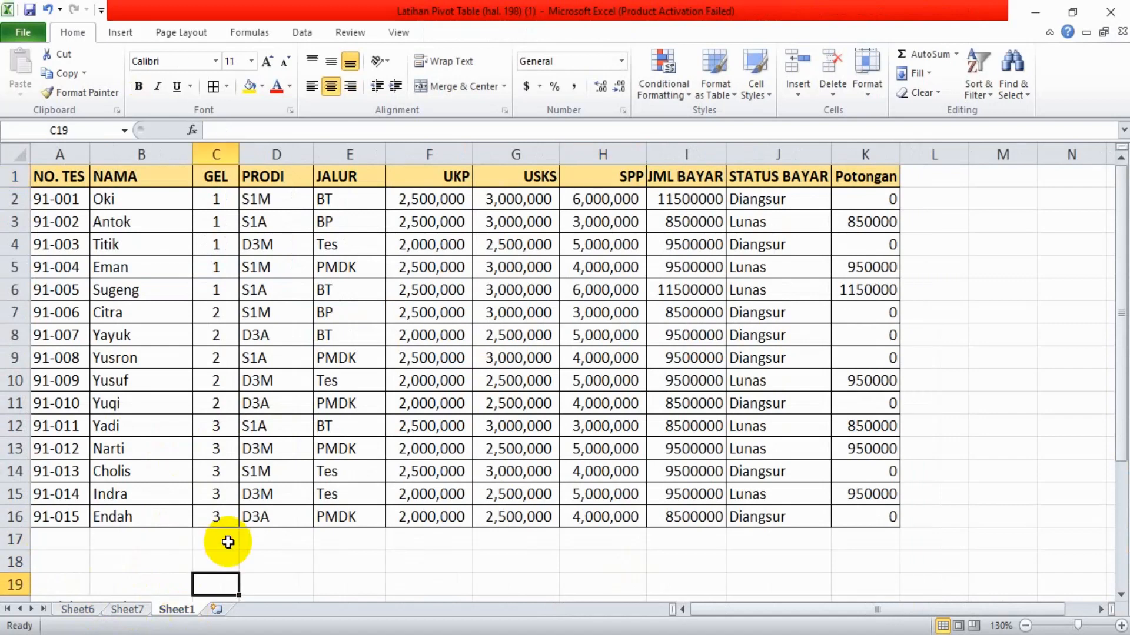
key("Down")
key("Down")
key("Down")
key("Down")
key("Down")
key("Down")
key("Down")
key("Down")
key("Down")
key("Down")
key("Down")
key("Down")
key("Down")
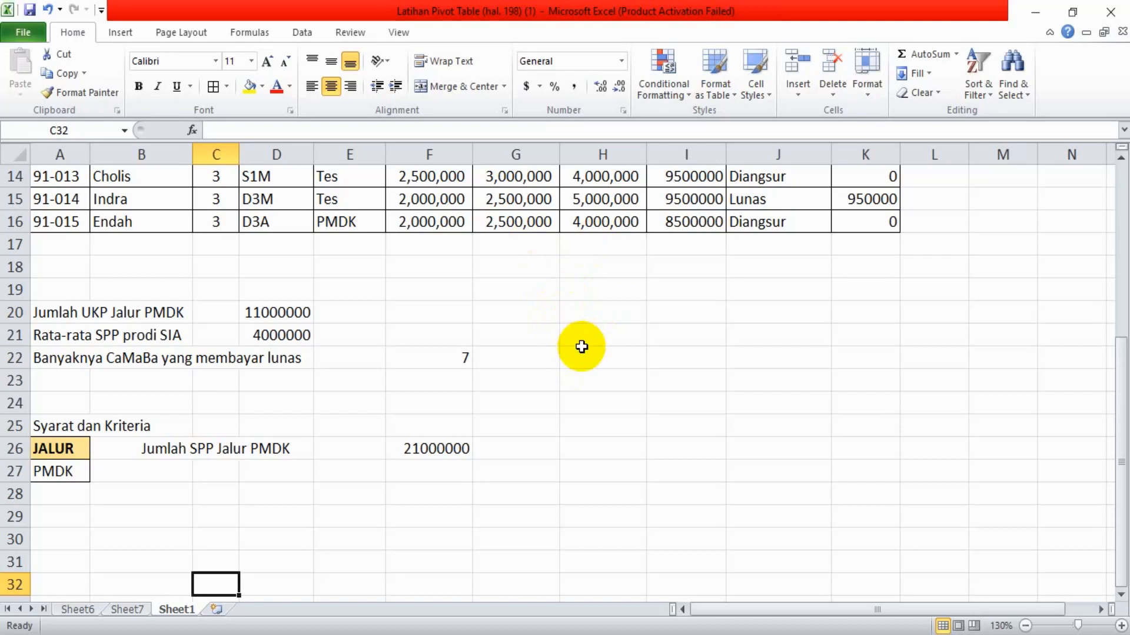
left_click(648, 335)
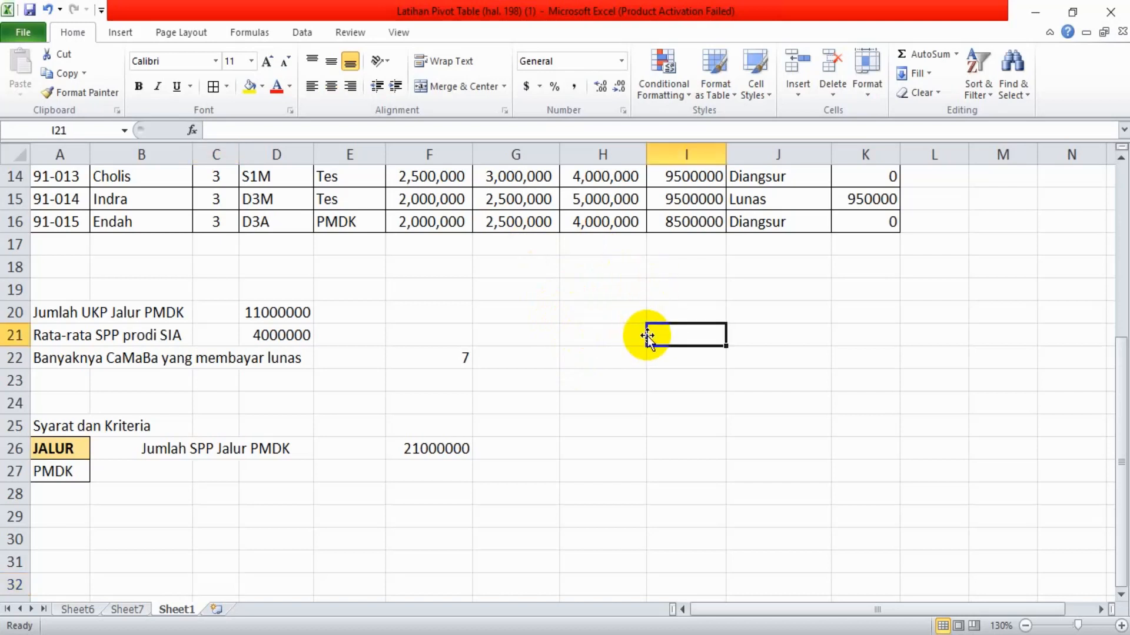
key("Up")
key("Up")
key("Up")
key("Up")
key("Up")
key("Up")
key("Up")
key("Up")
key("Up")
key("Up")
key("Up")
key("Up")
key("Up")
key("Up")
key("Up")
key("Up")
key("Up")
key("Up")
key("Up")
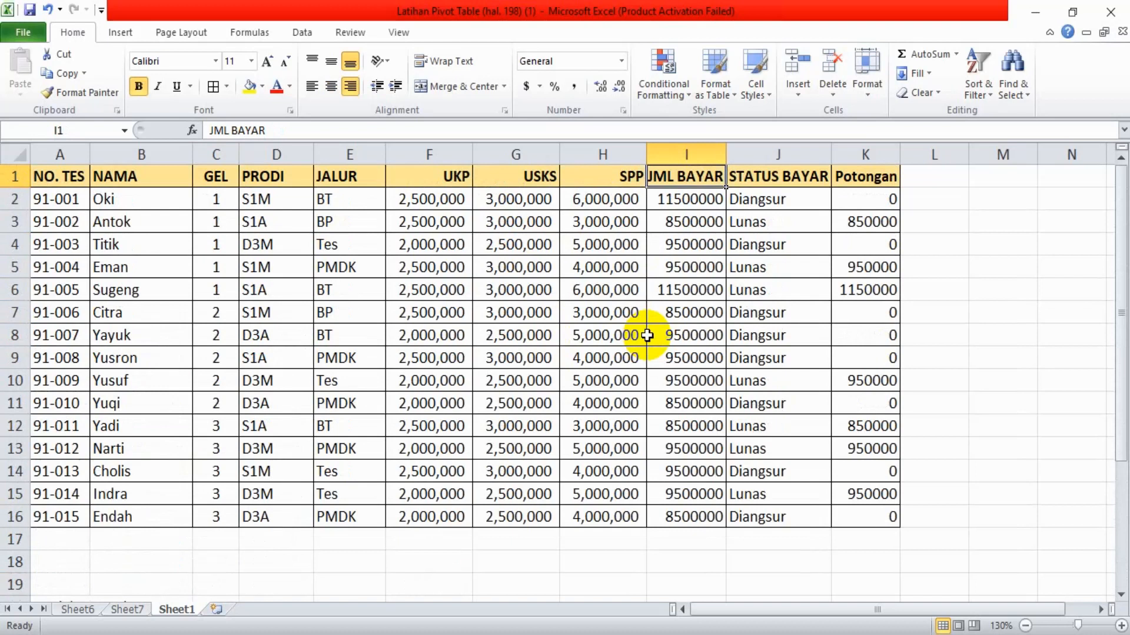